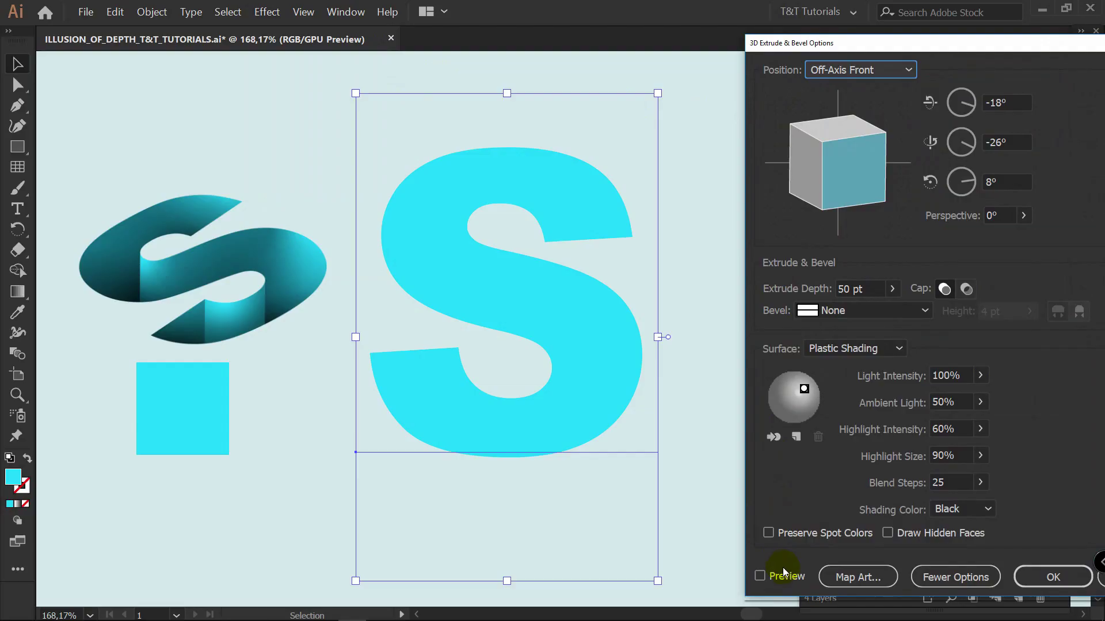
pyautogui.click(785, 575)
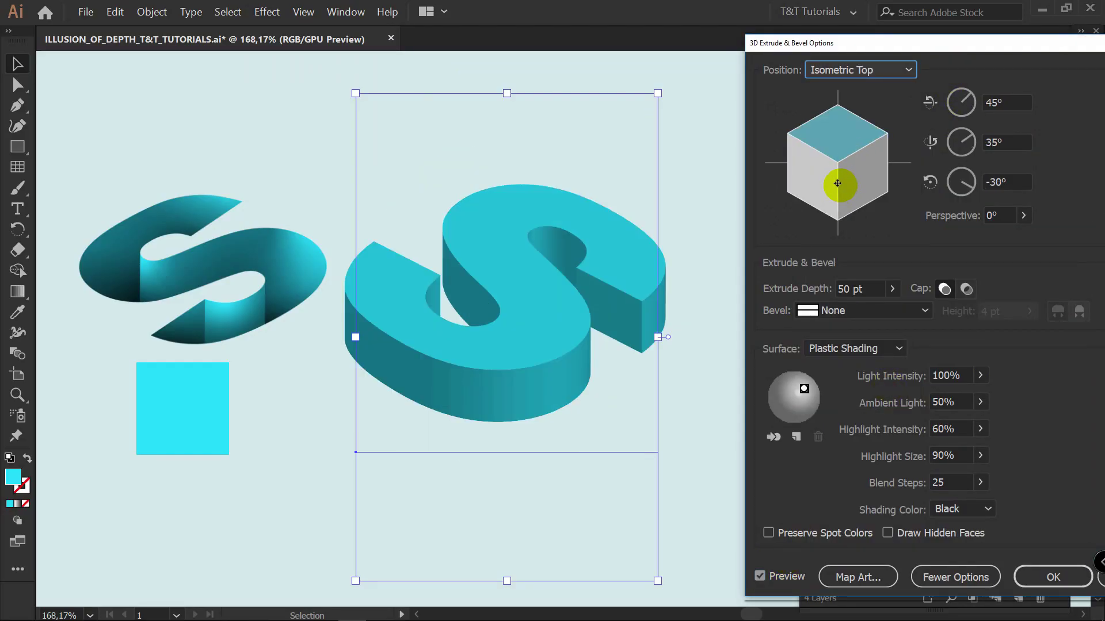
pyautogui.moveTo(839, 180); pyautogui.dragTo(840, 167)
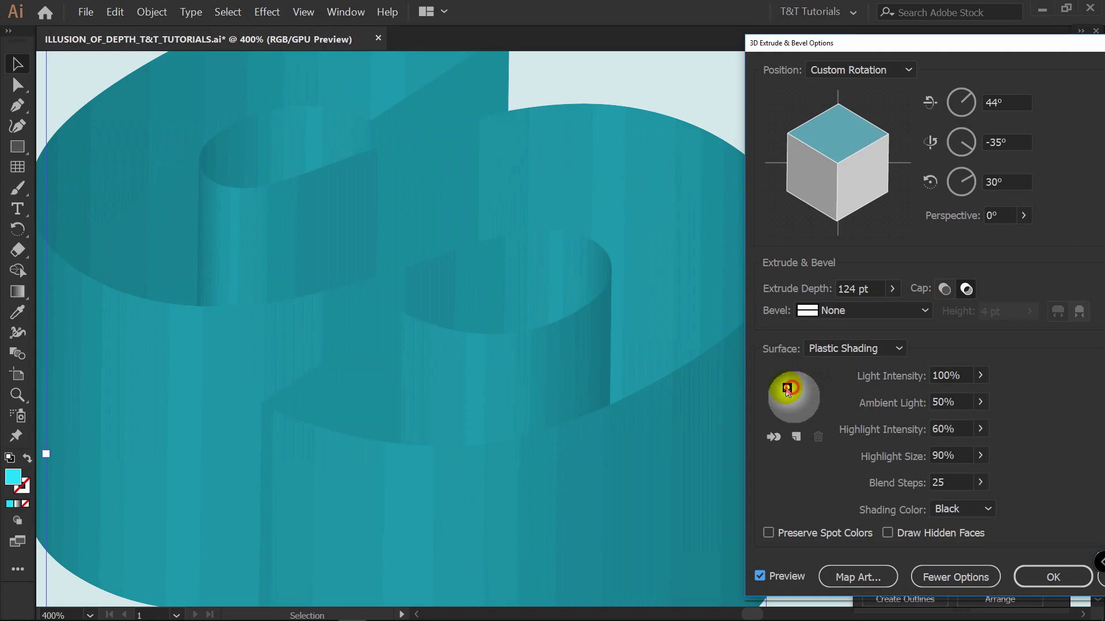
pyautogui.moveTo(787, 391); pyautogui.dragTo(780, 391)
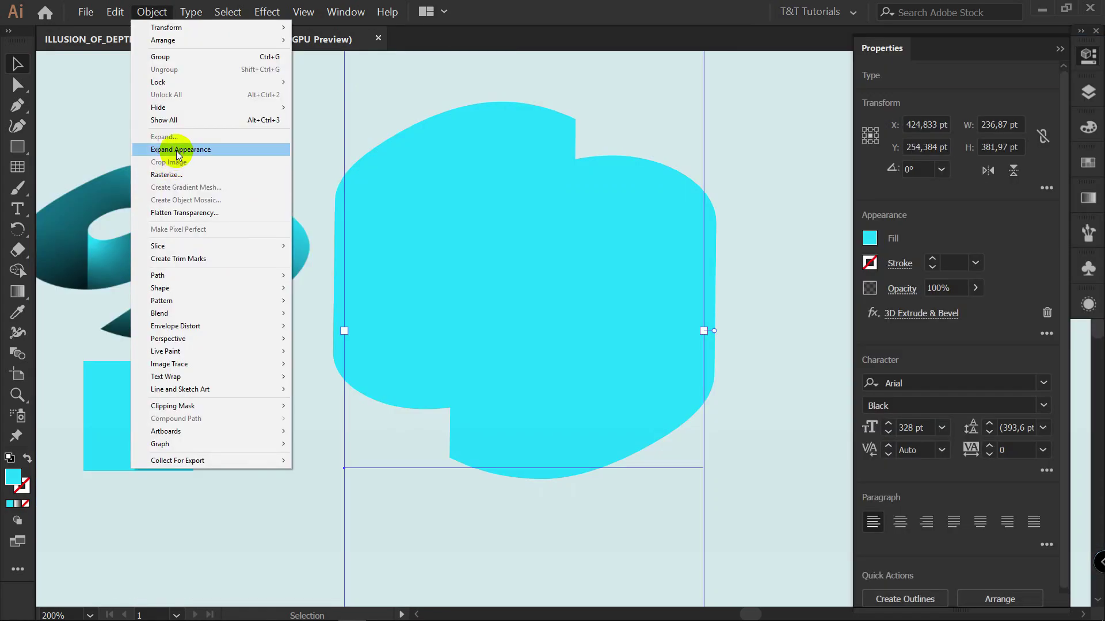
pyautogui.click(178, 150)
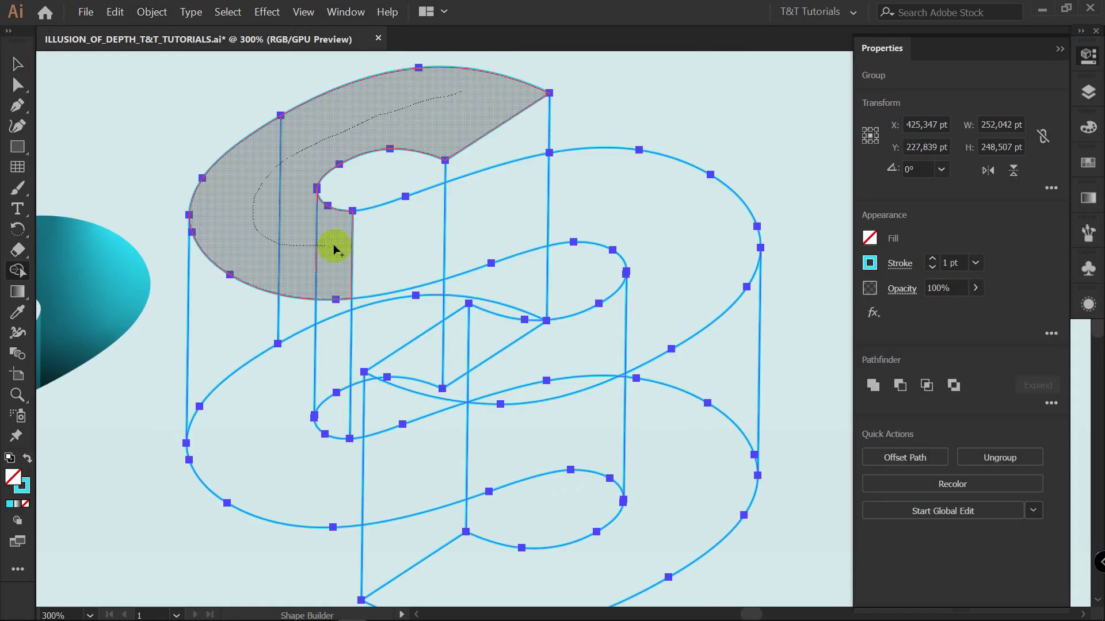
pyautogui.moveTo(336, 249)
pyautogui.mouseDown()
pyautogui.moveTo(401, 238)
pyautogui.moveTo(664, 324)
pyautogui.moveTo(623, 347)
pyautogui.moveTo(458, 328)
pyautogui.mouseUp()
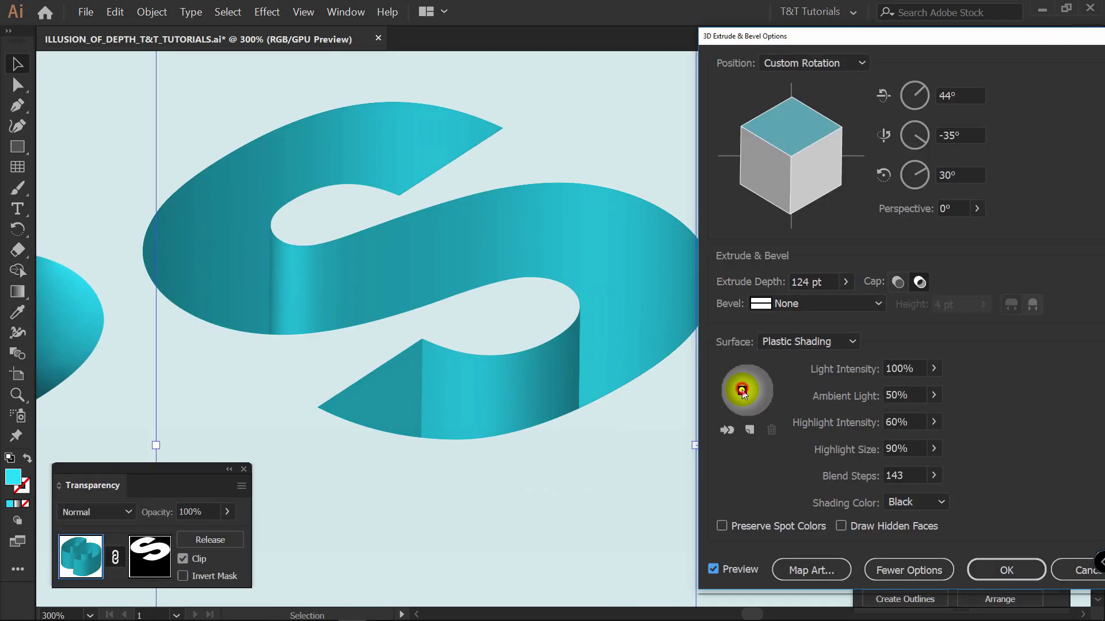
pyautogui.moveTo(743, 393); pyautogui.dragTo(743, 401)
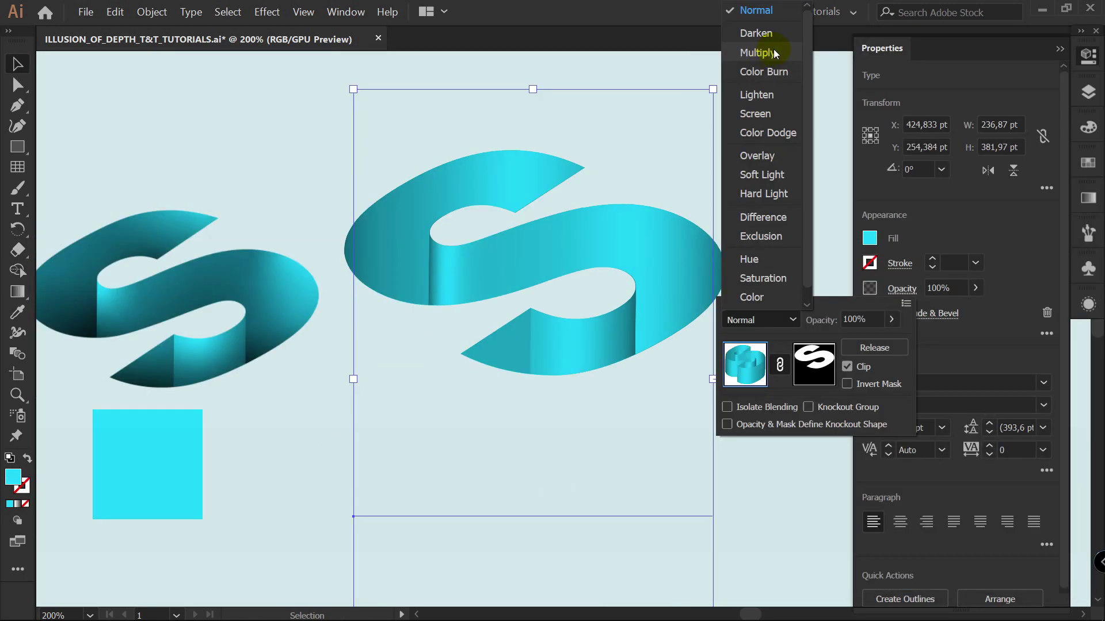
pyautogui.click(773, 50)
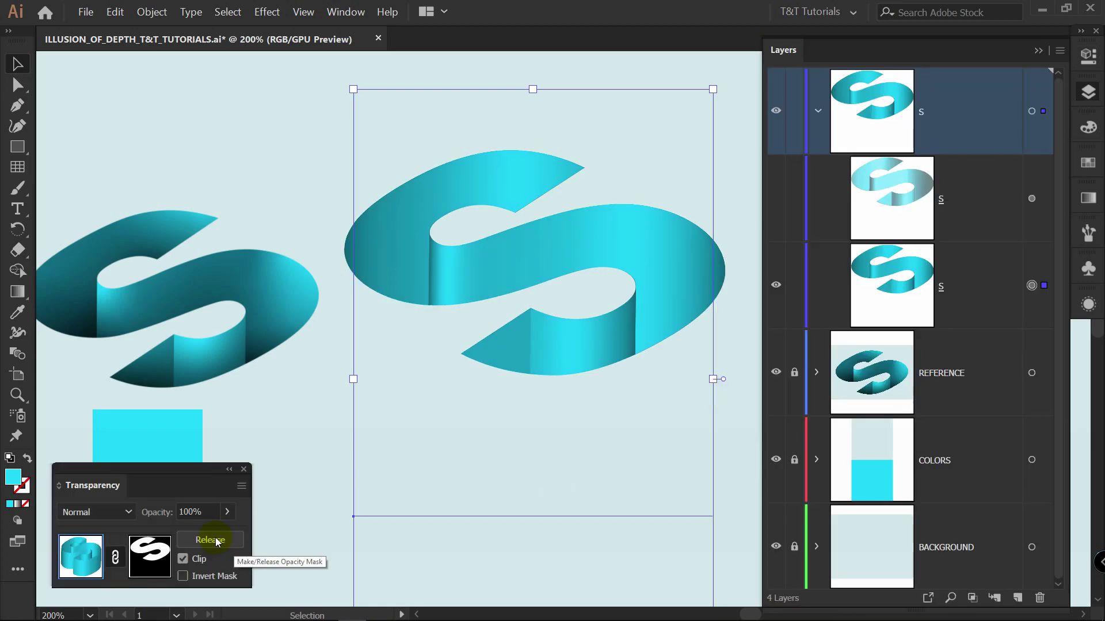
pyautogui.click(209, 537)
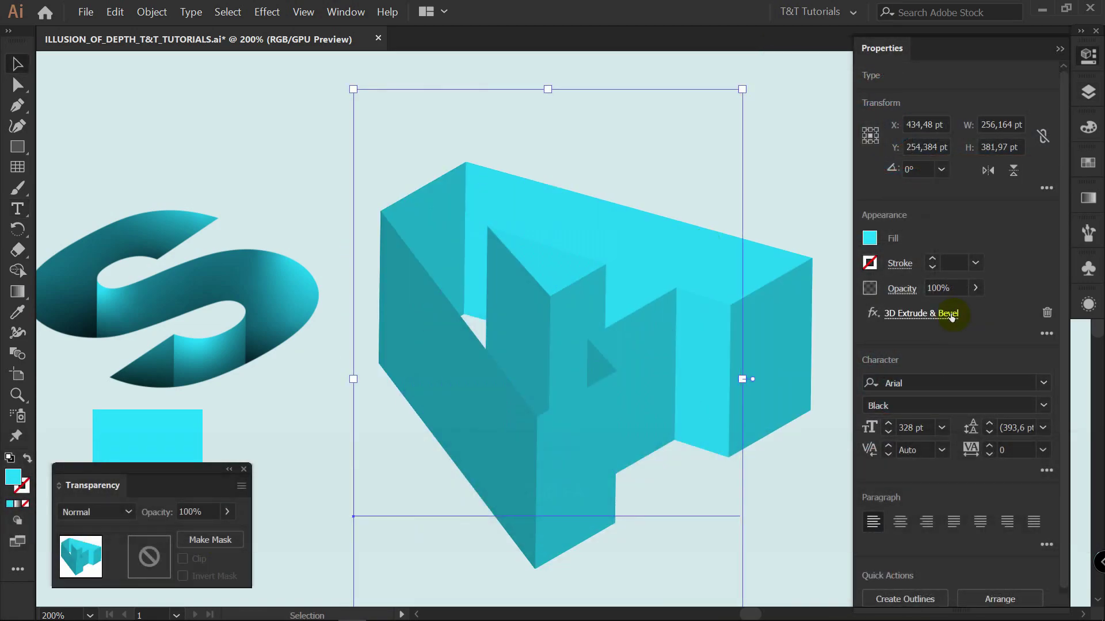
pyautogui.click(465, 189)
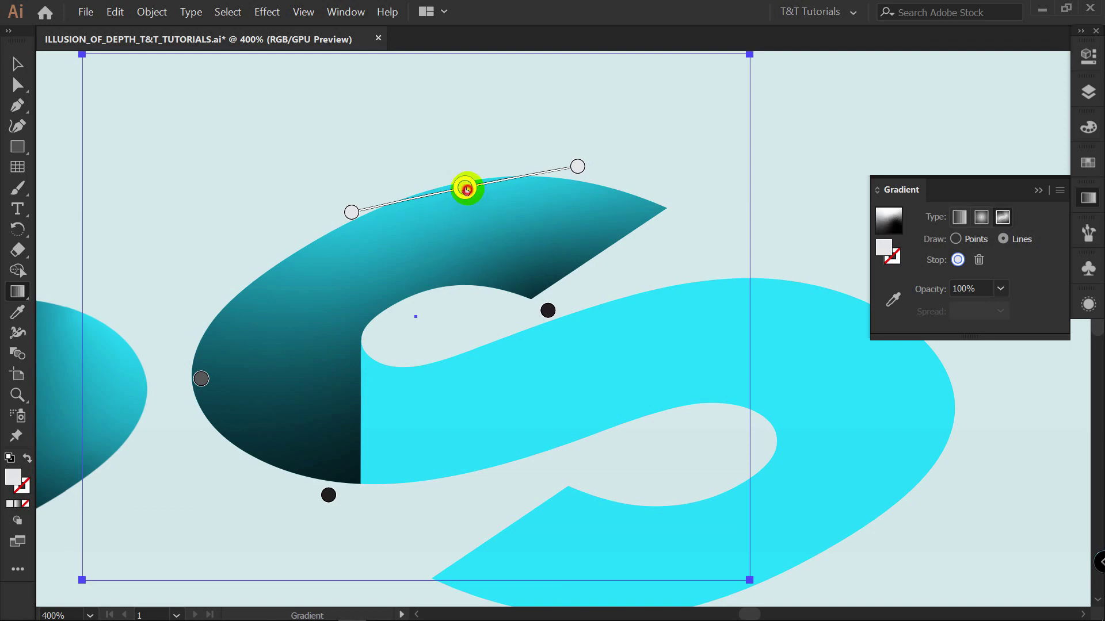
pyautogui.moveTo(464, 188); pyautogui.dragTo(457, 165)
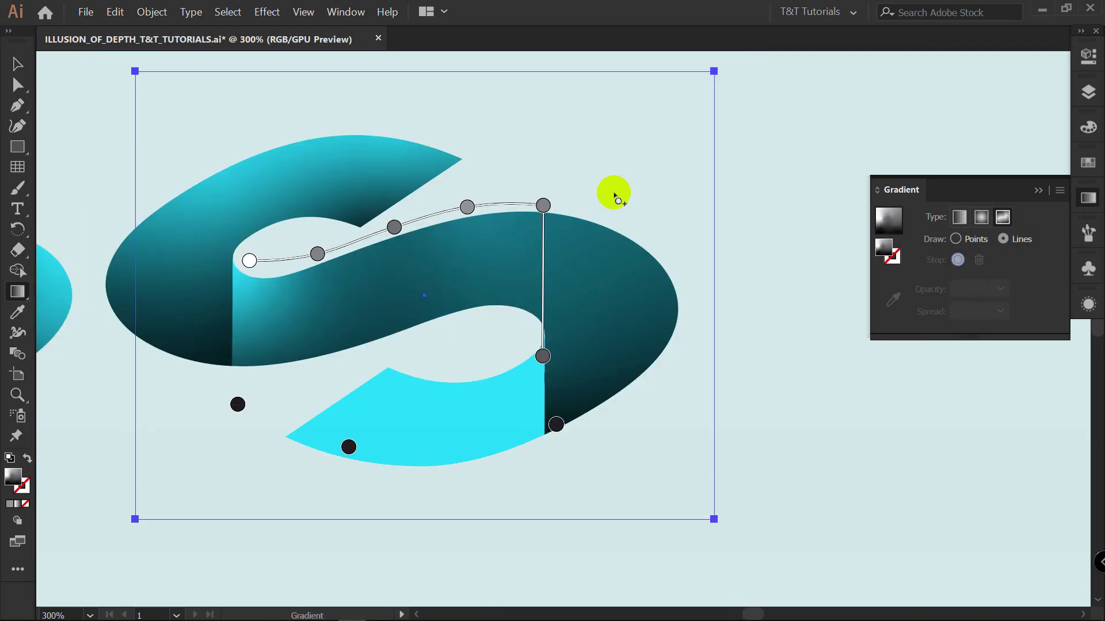
pyautogui.click(613, 188)
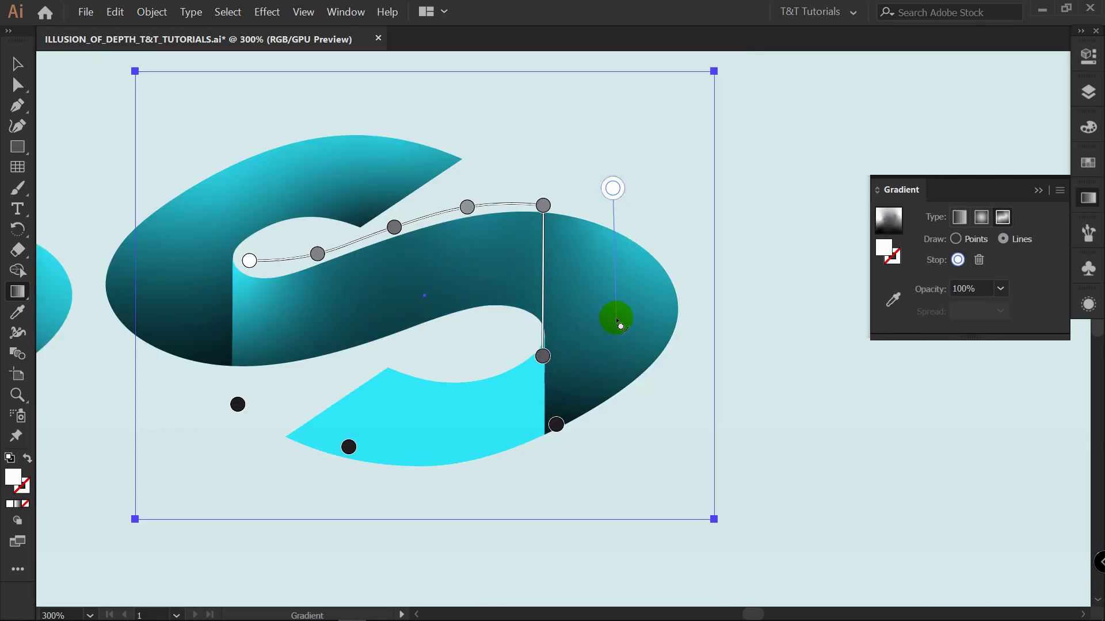
pyautogui.moveTo(617, 321); pyautogui.dragTo(612, 333)
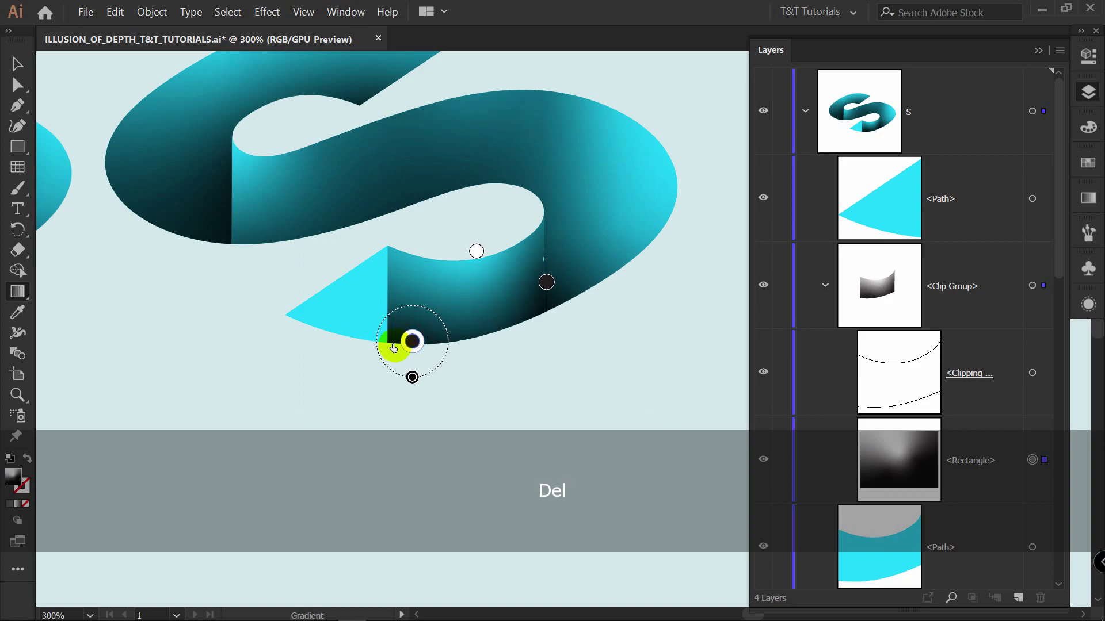
pyautogui.press('Delete')
pyautogui.moveTo(545, 282); pyautogui.dragTo(545, 315)
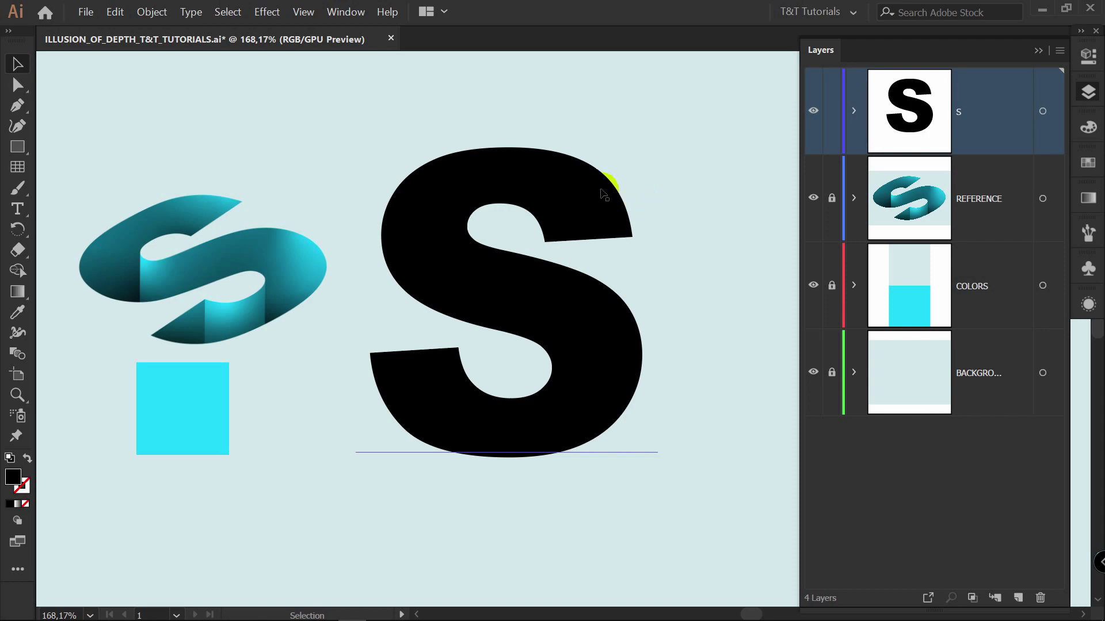
# - Recolour the black letter S by sampling the cyan of the square swatch with the Eyedropper
pyautogui.click(599, 199)
pyautogui.press('i')
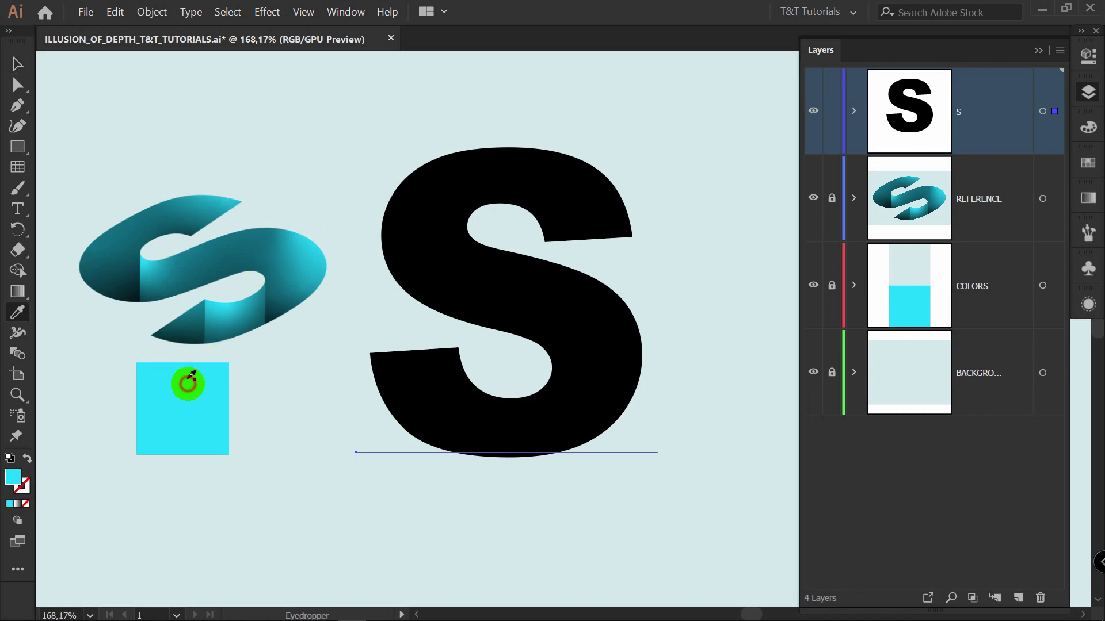
pyautogui.click(188, 381)
pyautogui.press('v')
# - Apply the 3D Extrude & Bevel effect to the letter S with the preview enabled
pyautogui.click(266, 12)
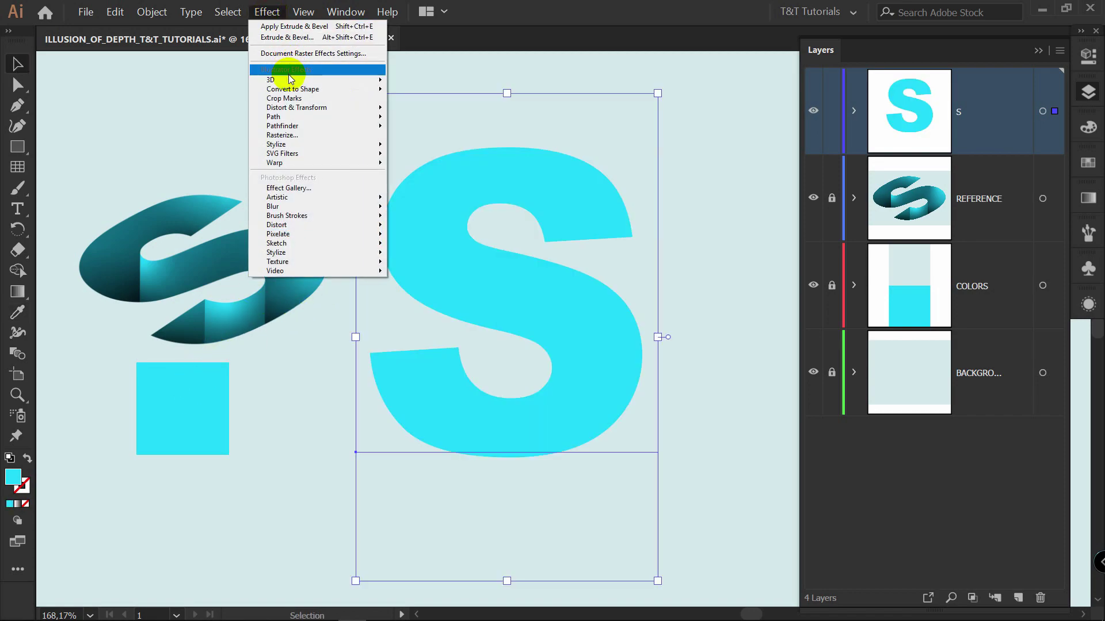
pyautogui.moveTo(290, 80)
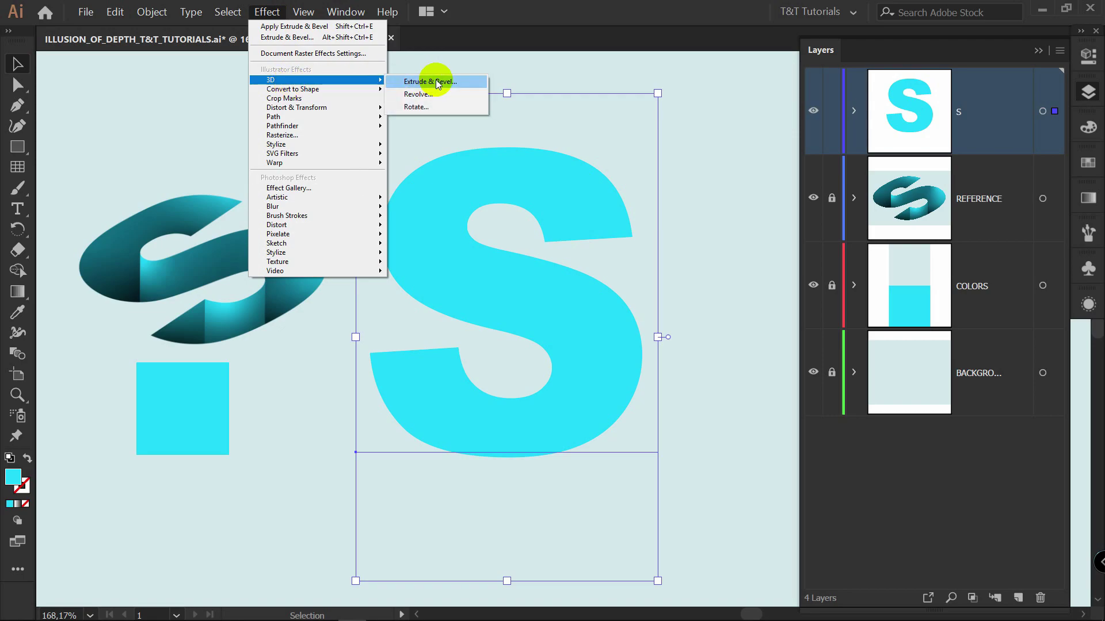
pyautogui.click(437, 81)
pyautogui.click(760, 576)
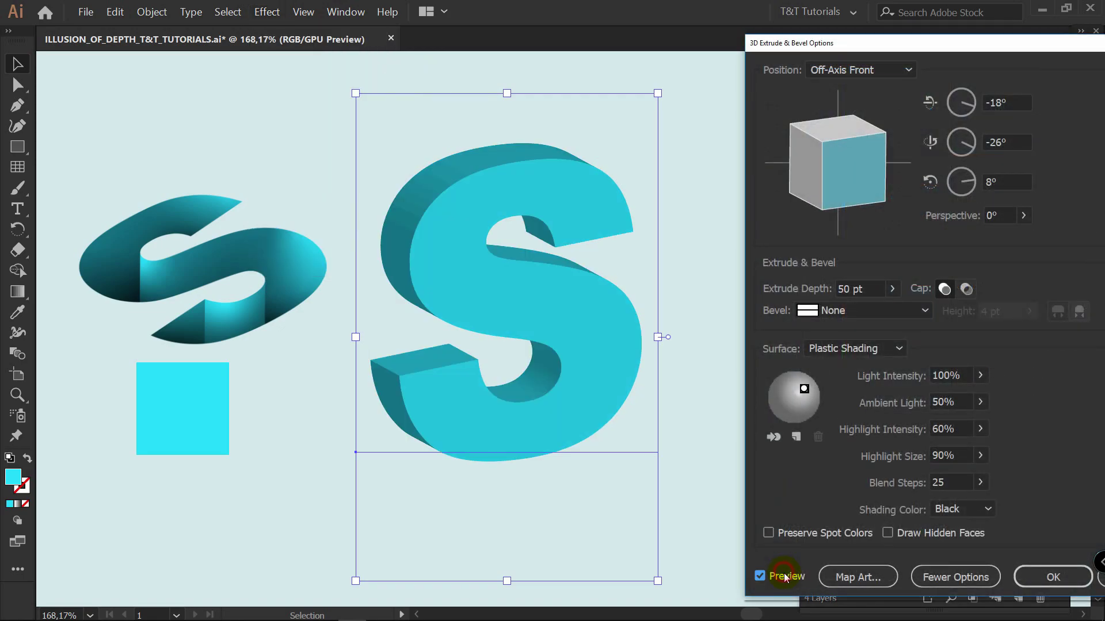
# - Start from the Isometric Top position and turn the extruded S to a custom rotation of 44°, -35°, 30°
pyautogui.click(907, 70)
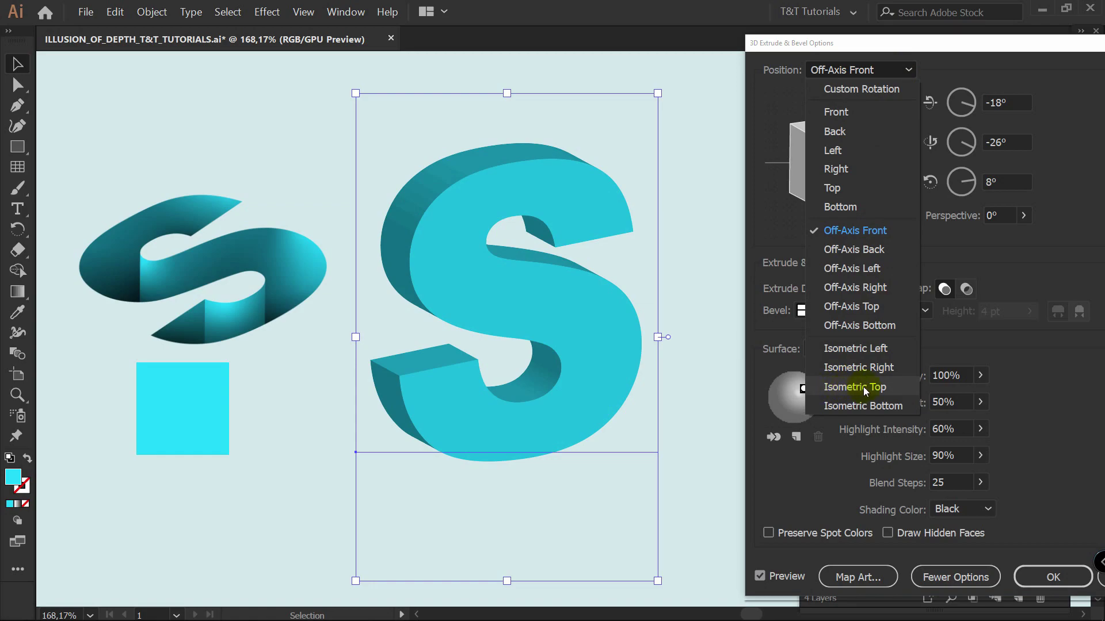
pyautogui.click(888, 387)
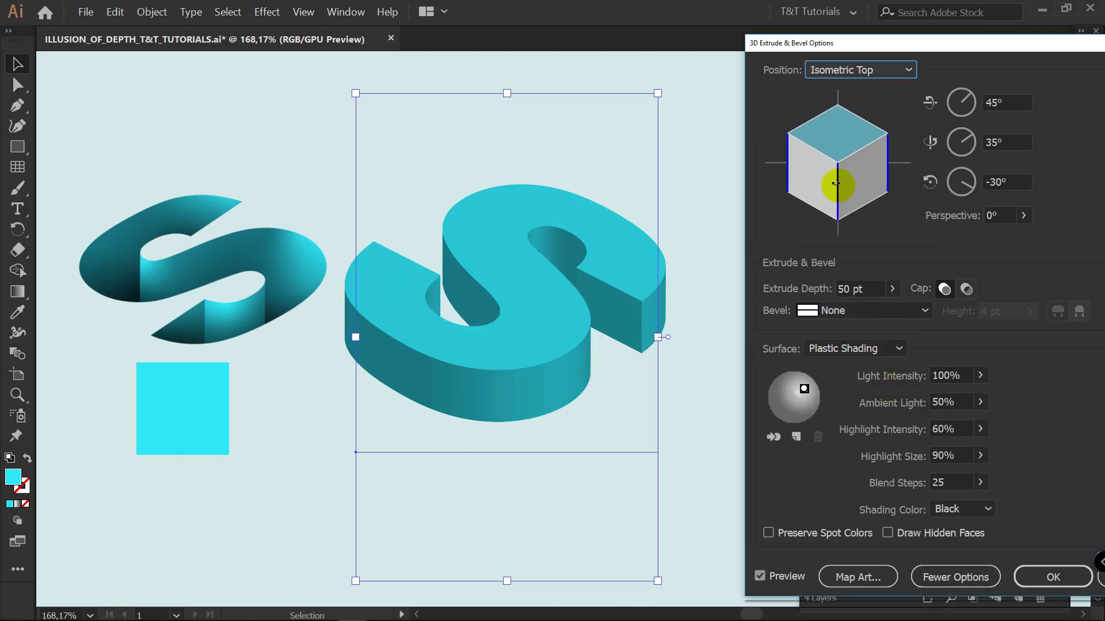
pyautogui.moveTo(837, 185)
pyautogui.mouseDown()
pyautogui.moveTo(890, 169)
pyautogui.moveTo(919, 294)
pyautogui.mouseUp()
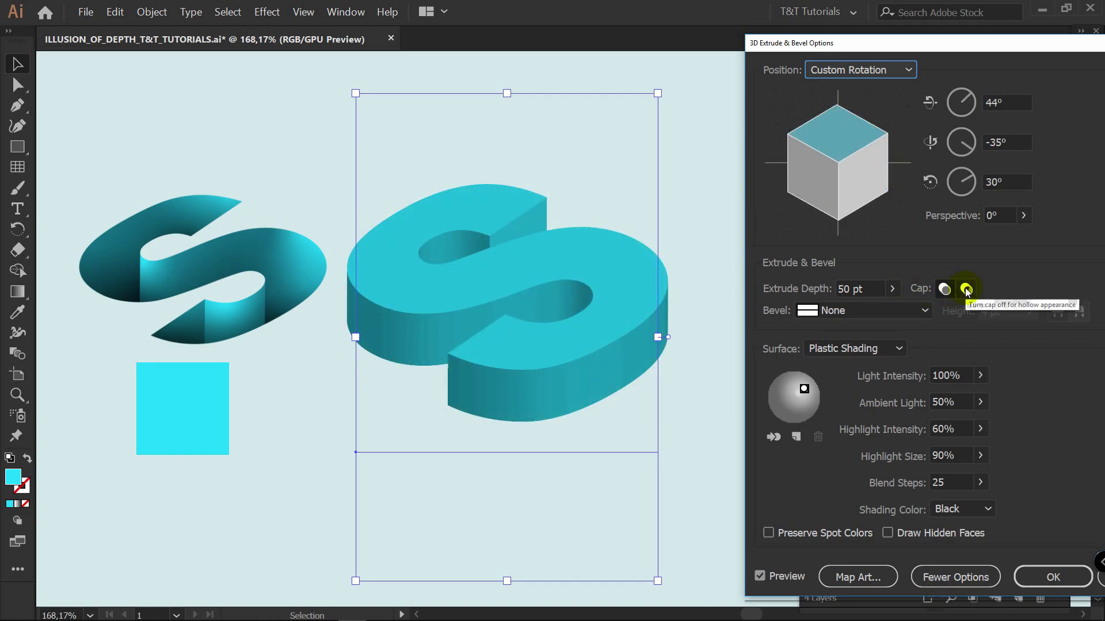
# - Turn the extrusion's cap off for a hollow appearance and set the extrude depth to 124 pt
pyautogui.click(966, 289)
pyautogui.click(829, 310)
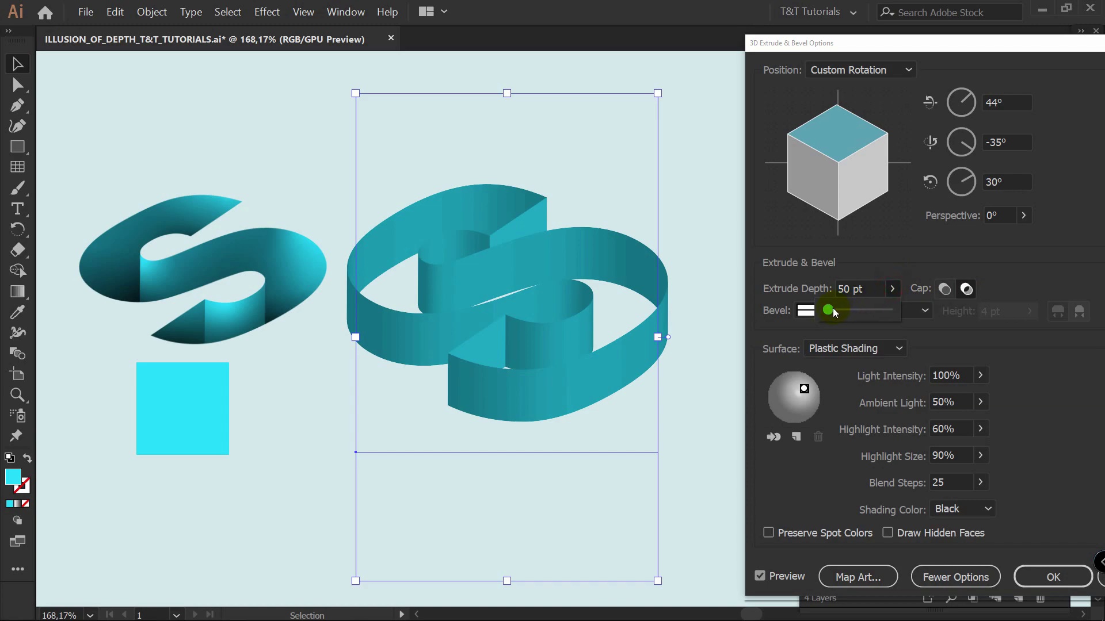
pyautogui.moveTo(828, 311); pyautogui.dragTo(831, 311)
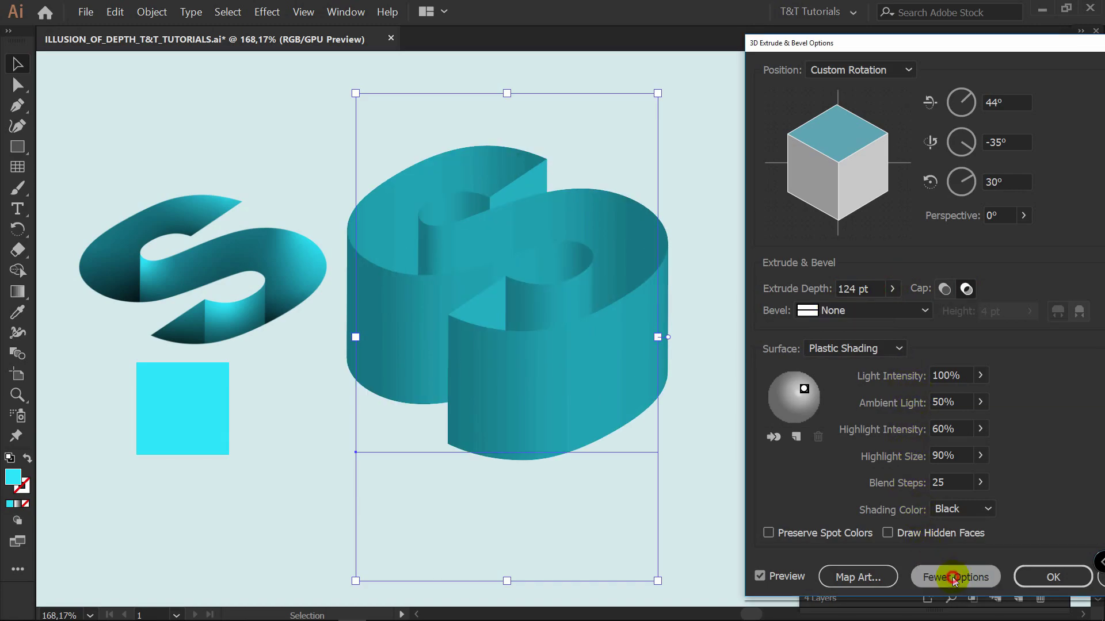
# - Shift the light on the shading sphere to its upper-left area and raise the blend steps to 143
pyautogui.click(951, 578)
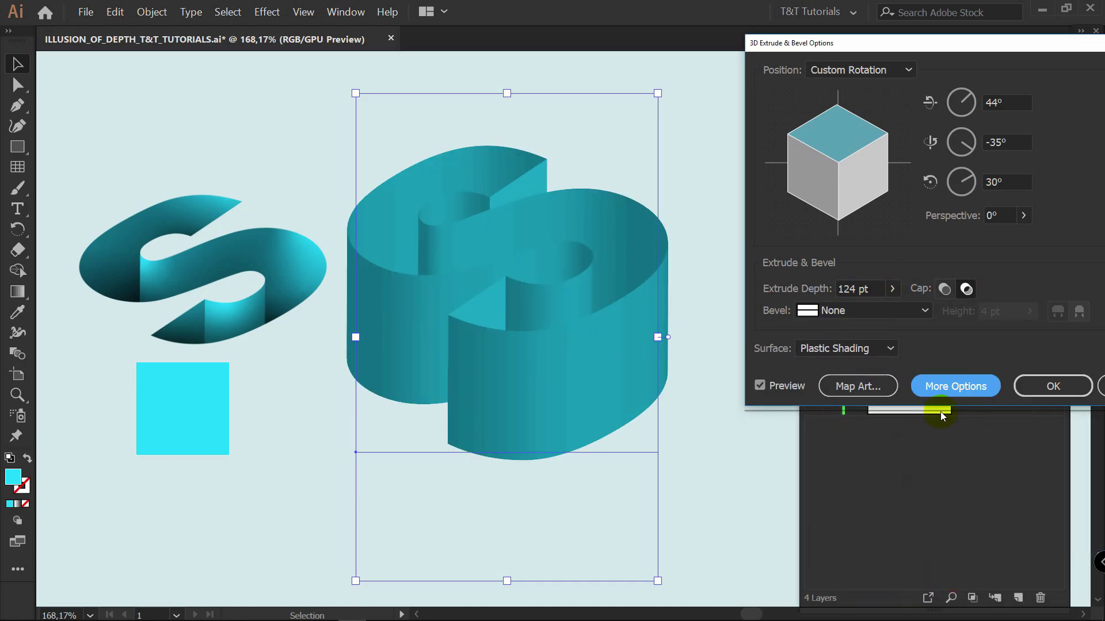
pyautogui.click(956, 385)
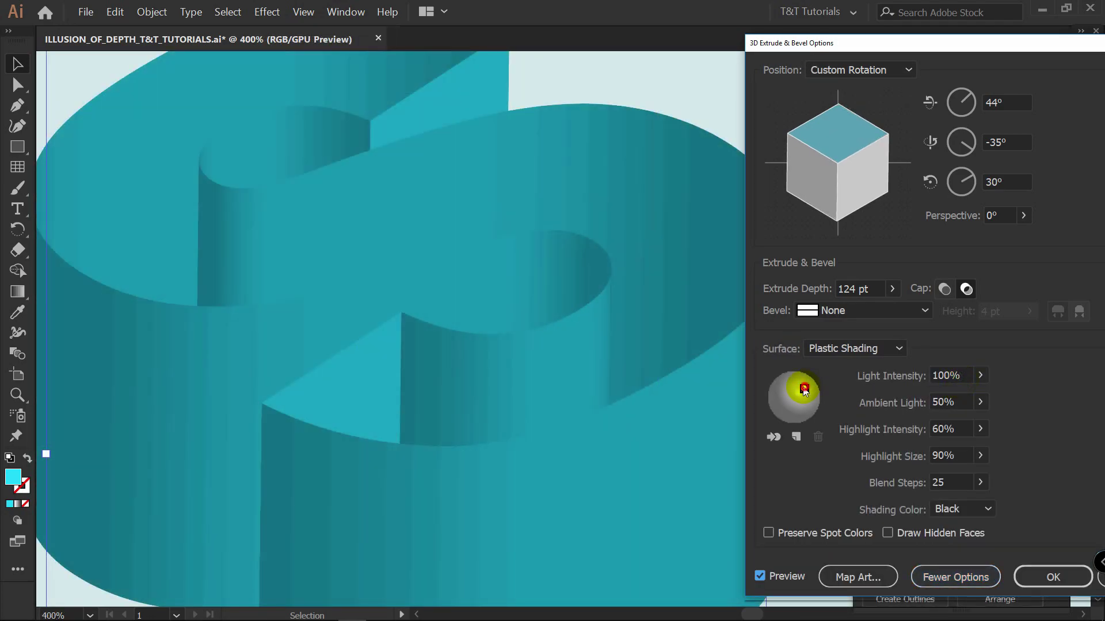
pyautogui.moveTo(804, 388); pyautogui.dragTo(786, 392)
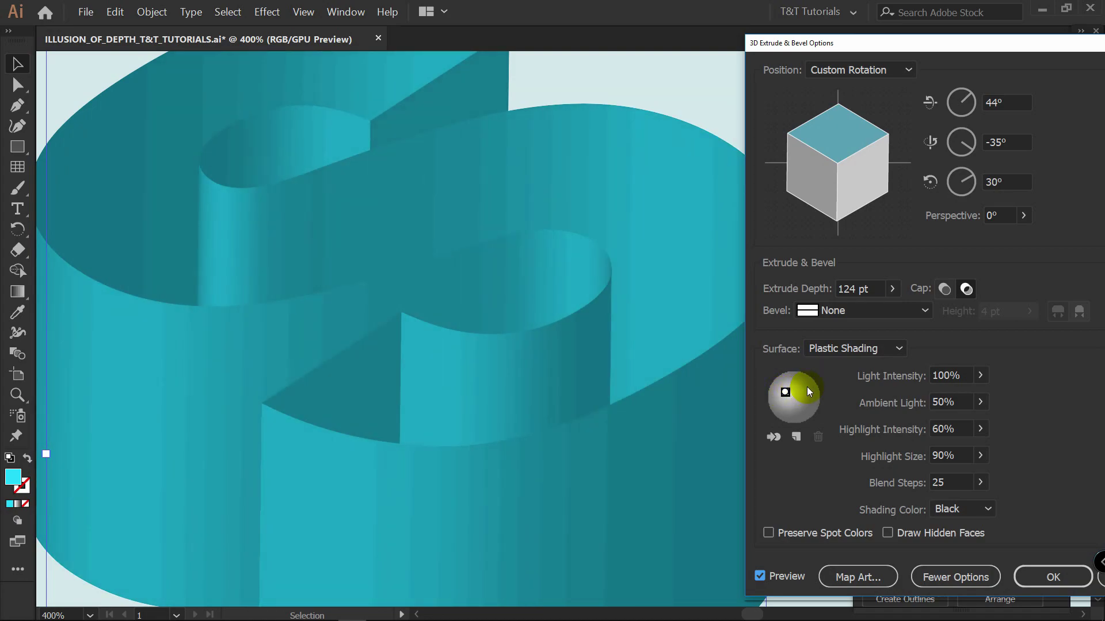
pyautogui.click(980, 483)
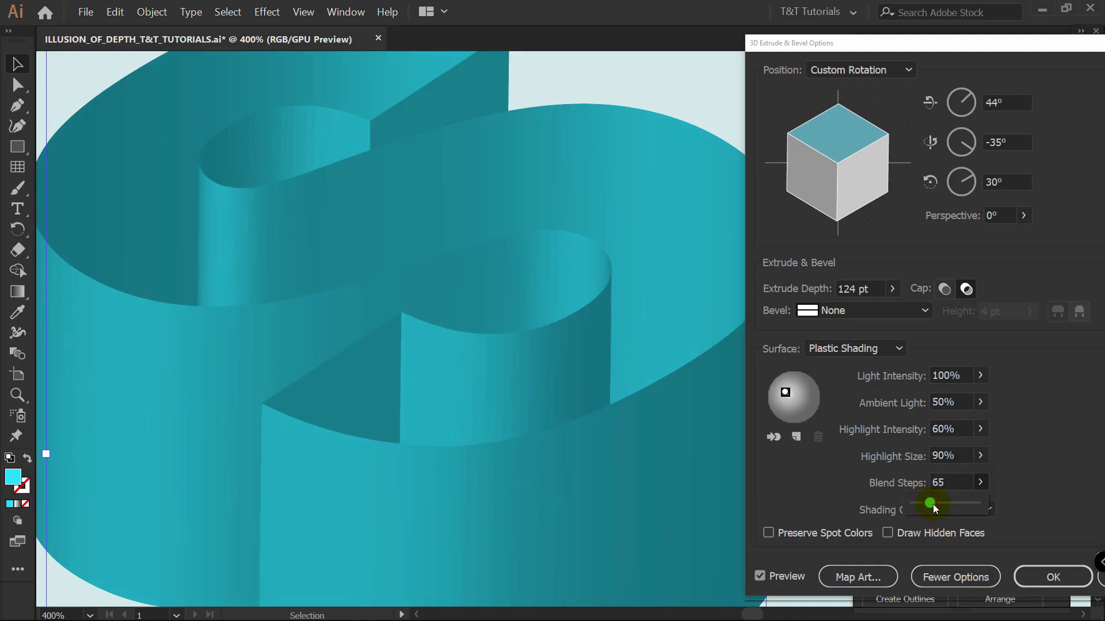
pyautogui.moveTo(933, 504); pyautogui.dragTo(948, 503)
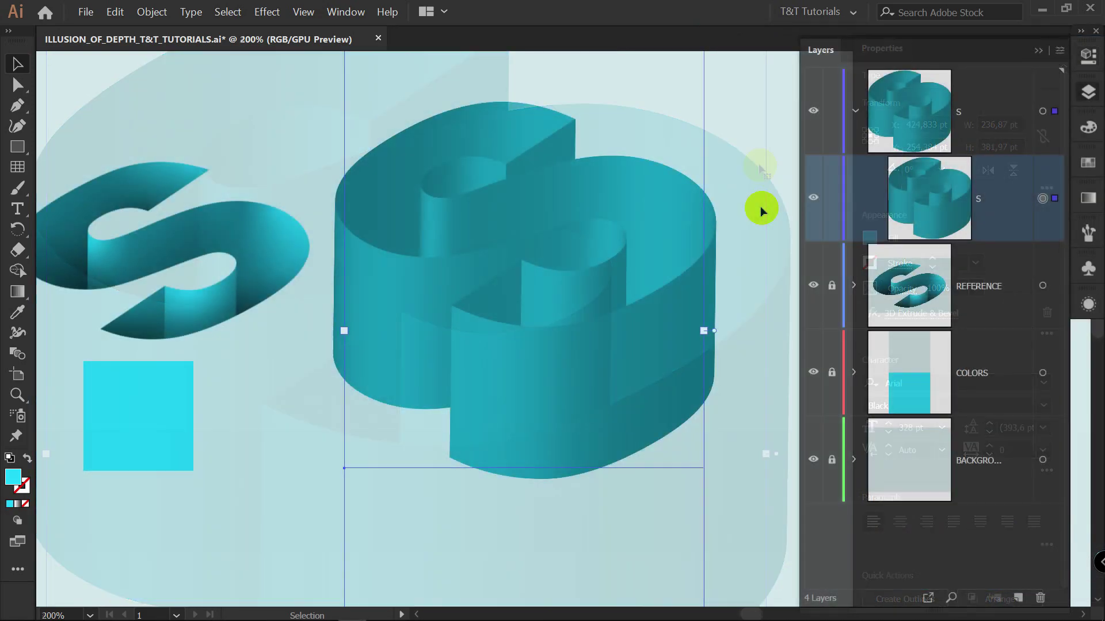
# - Duplicate the extruded S in place in front and change the copy's 3D Extrude & Bevel surface to No Shading
pyautogui.hotkey('ctrl', 'c')
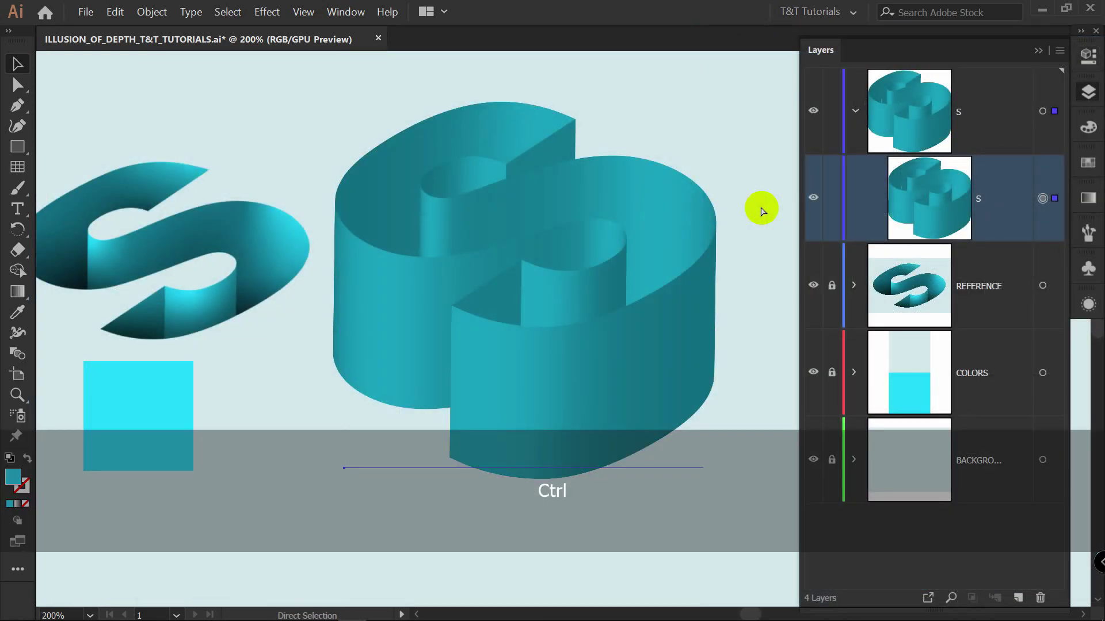
pyautogui.hotkey('ctrl', 'f')
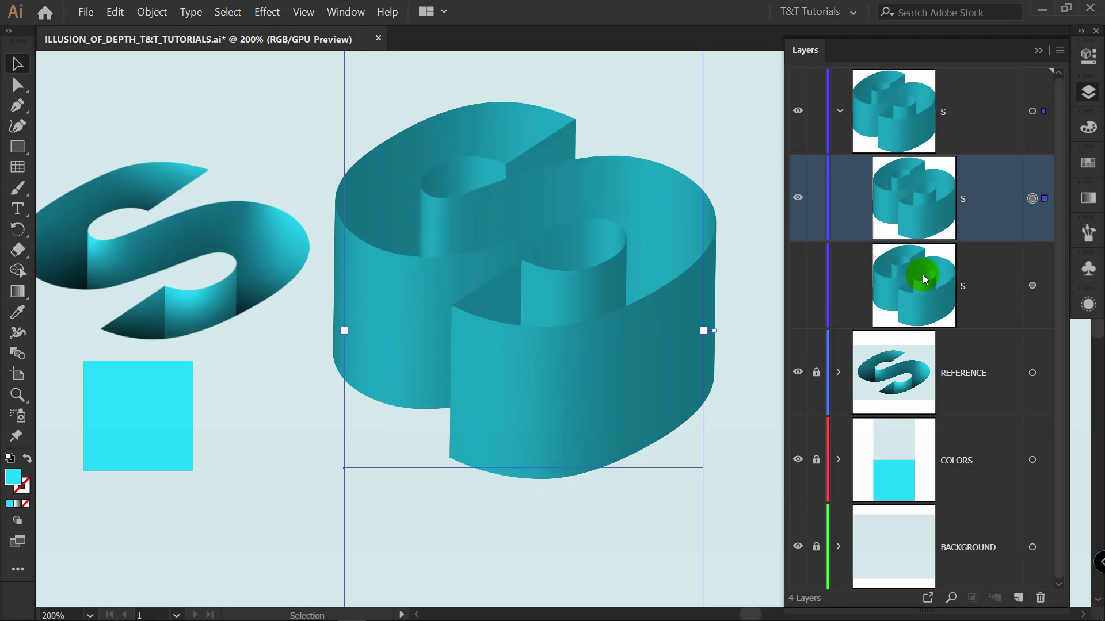
pyautogui.click(1088, 57)
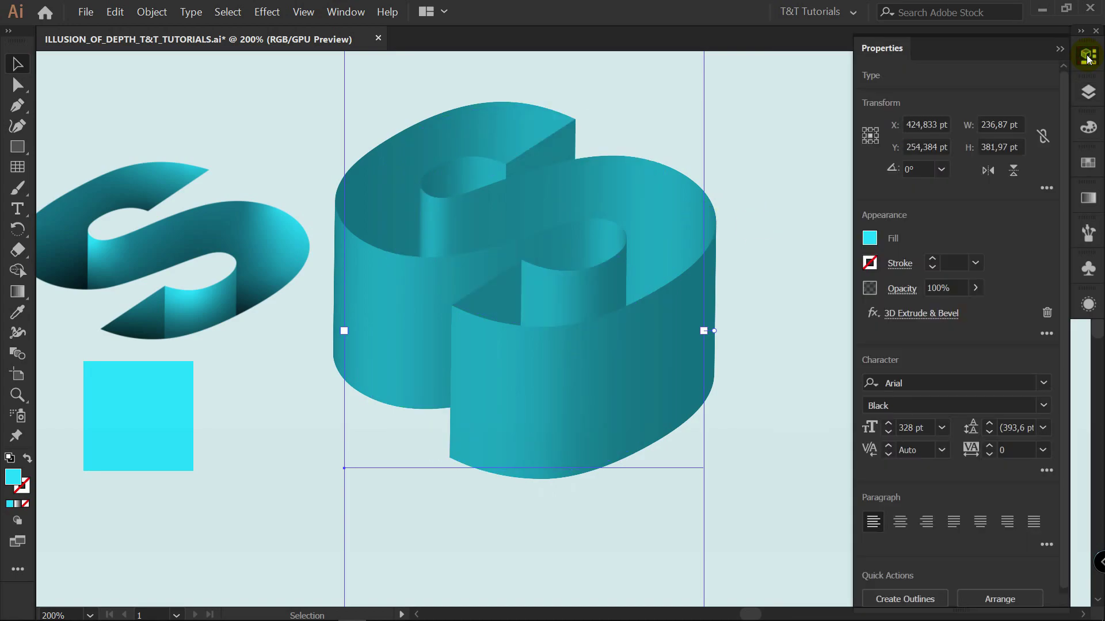
pyautogui.click(917, 315)
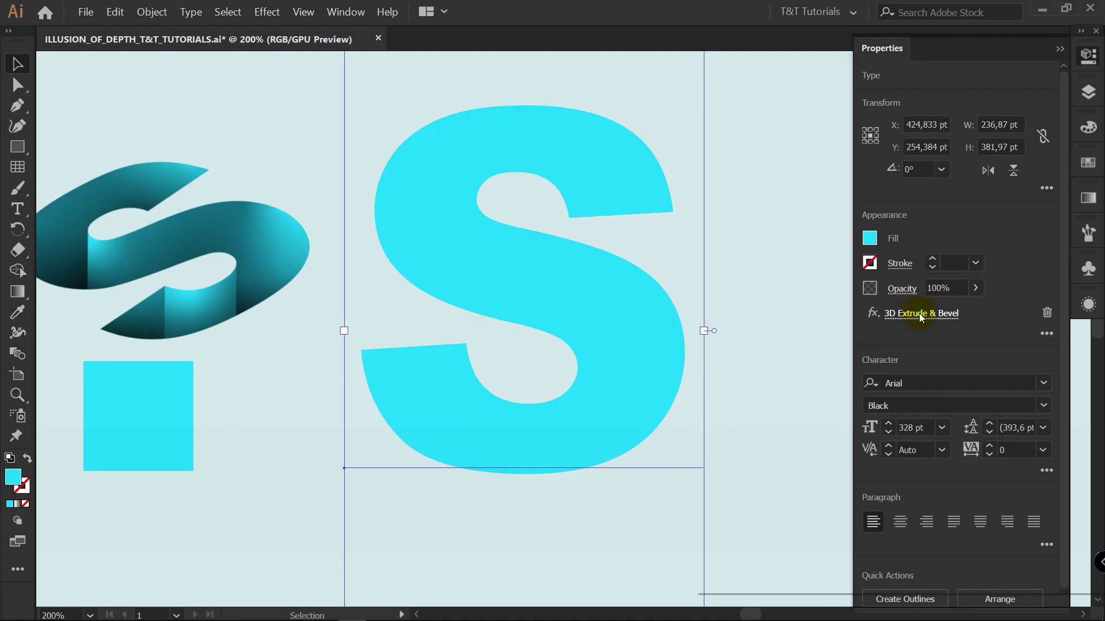
pyautogui.click(743, 570)
pyautogui.click(850, 341)
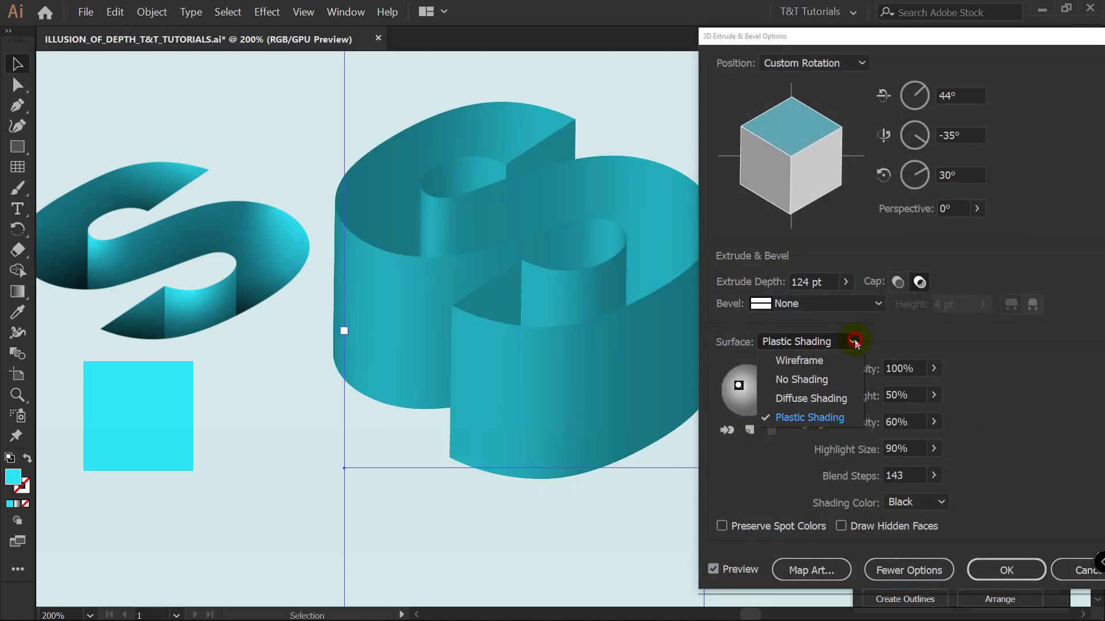
pyautogui.click(815, 384)
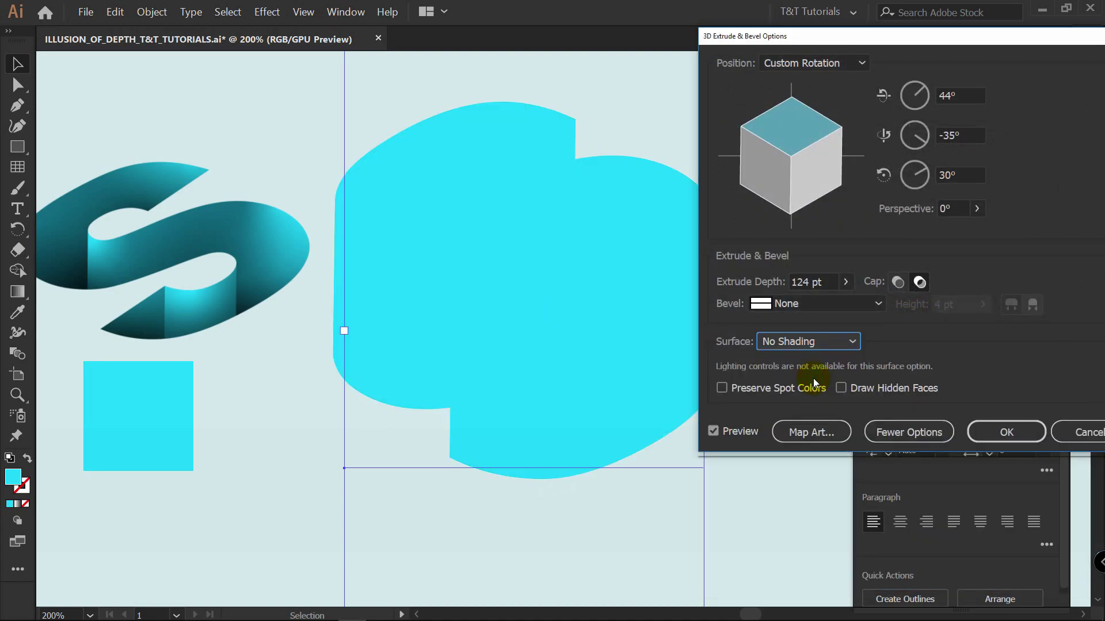
pyautogui.click(1010, 432)
# - Expand the appearance of the unshaded S and swap its fill and stroke, leaving only cyan outlines
pyautogui.click(151, 12)
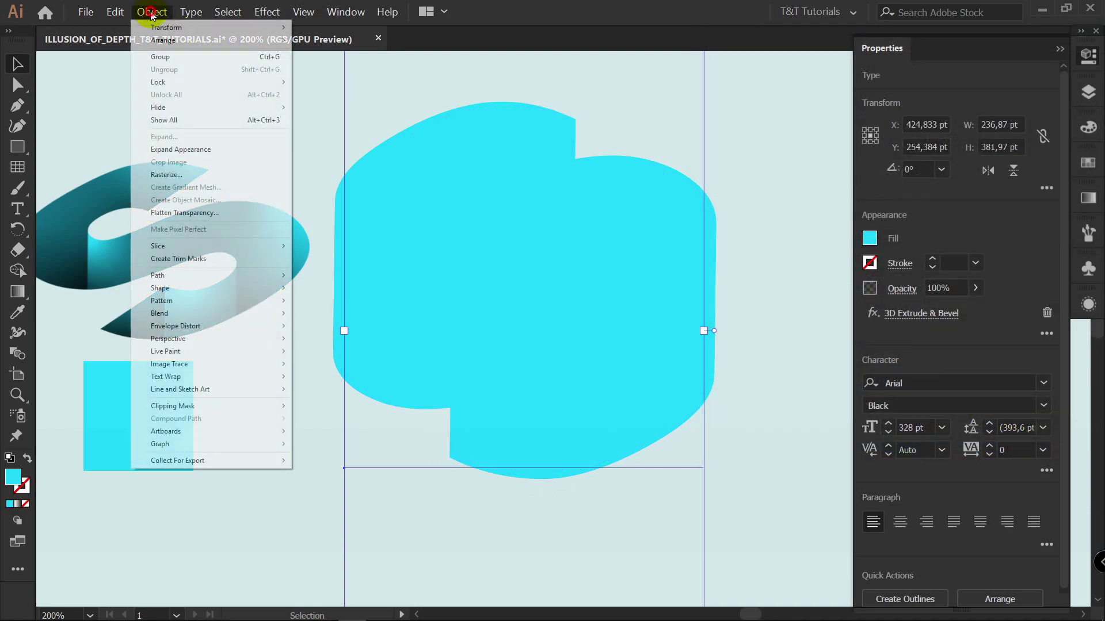
pyautogui.click(178, 151)
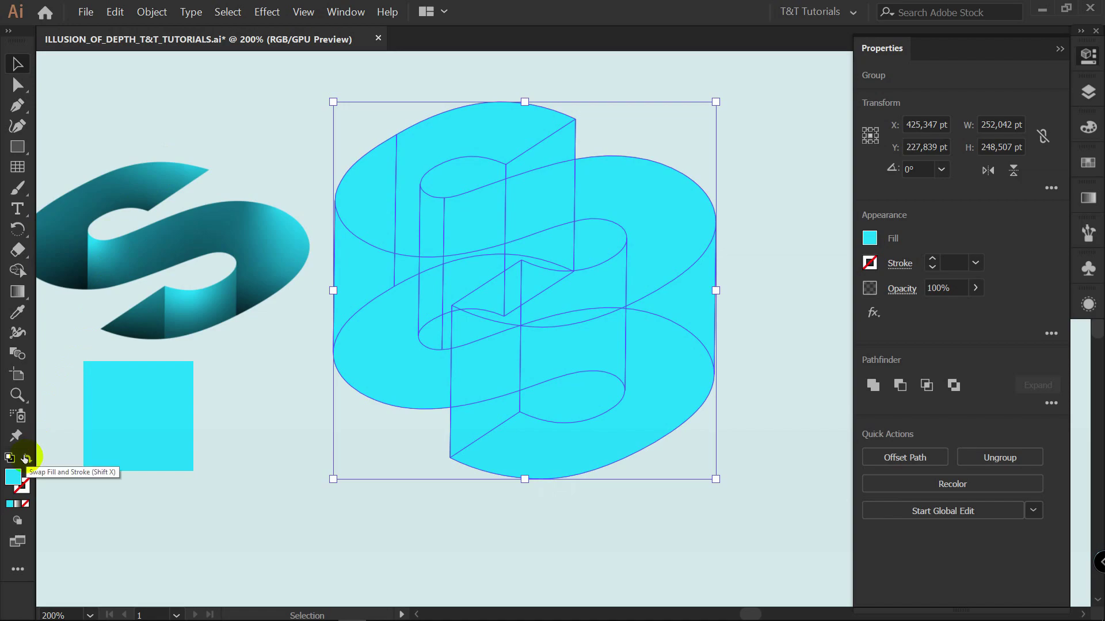
pyautogui.click(24, 459)
pyautogui.scroll(1, 626, 175)
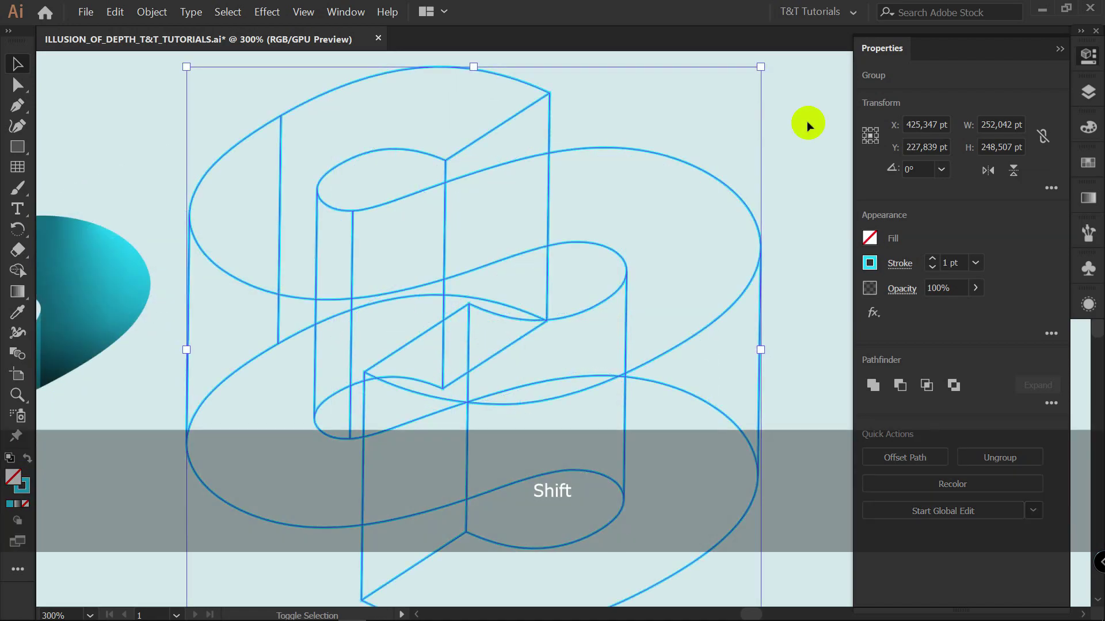
# - Merge the top-face regions of the outlined S with the Shape Builder, including the small sliver beside the upper inner curve
pyautogui.hotkey('shift', 'm')
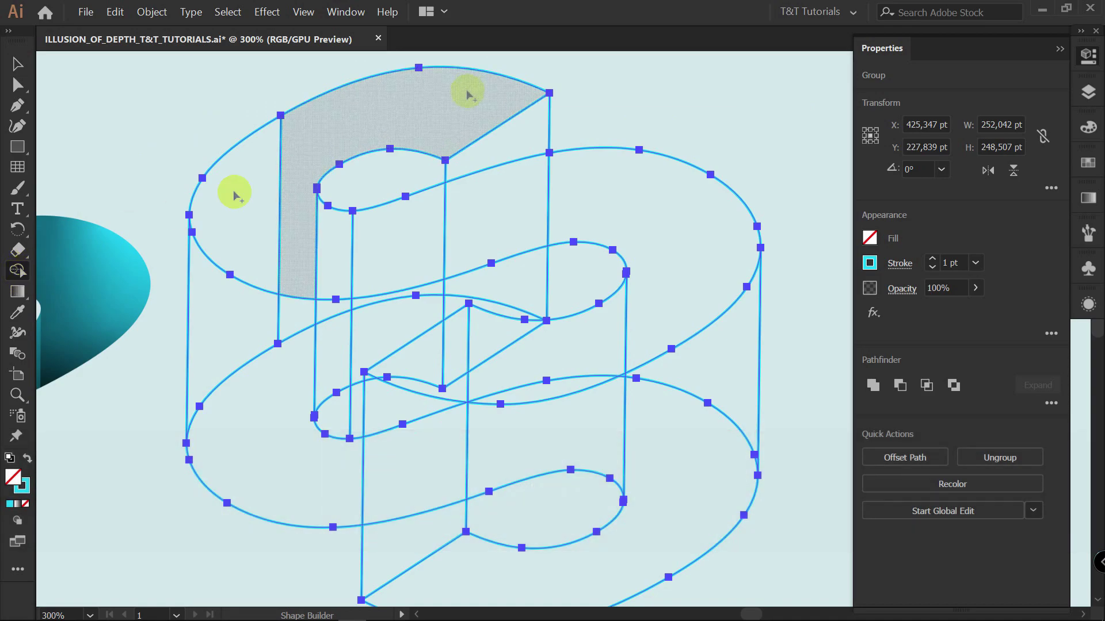
pyautogui.moveTo(463, 91)
pyautogui.mouseDown()
pyautogui.moveTo(304, 150)
pyautogui.moveTo(256, 195)
pyautogui.moveTo(260, 234)
pyautogui.moveTo(376, 246)
pyautogui.moveTo(565, 206)
pyautogui.moveTo(632, 207)
pyautogui.moveTo(677, 237)
pyautogui.moveTo(681, 298)
pyautogui.moveTo(654, 328)
pyautogui.moveTo(608, 345)
pyautogui.moveTo(447, 337)
pyautogui.moveTo(415, 368)
pyautogui.moveTo(431, 387)
pyautogui.moveTo(564, 384)
pyautogui.mouseUp()
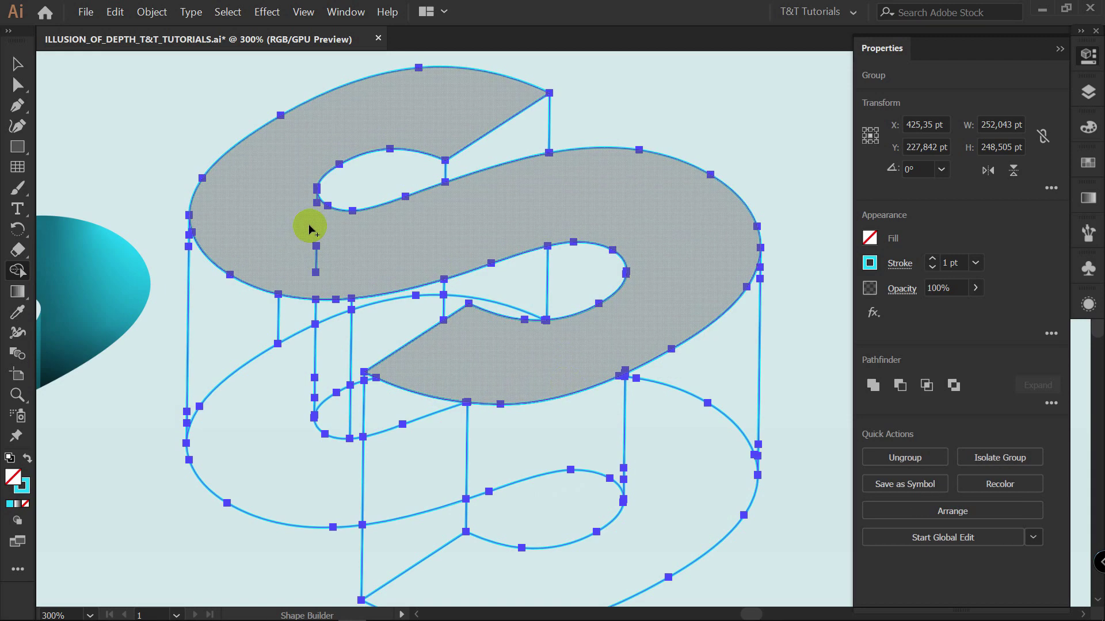
pyautogui.press('alt')
pyautogui.scroll(6, 295, 236)
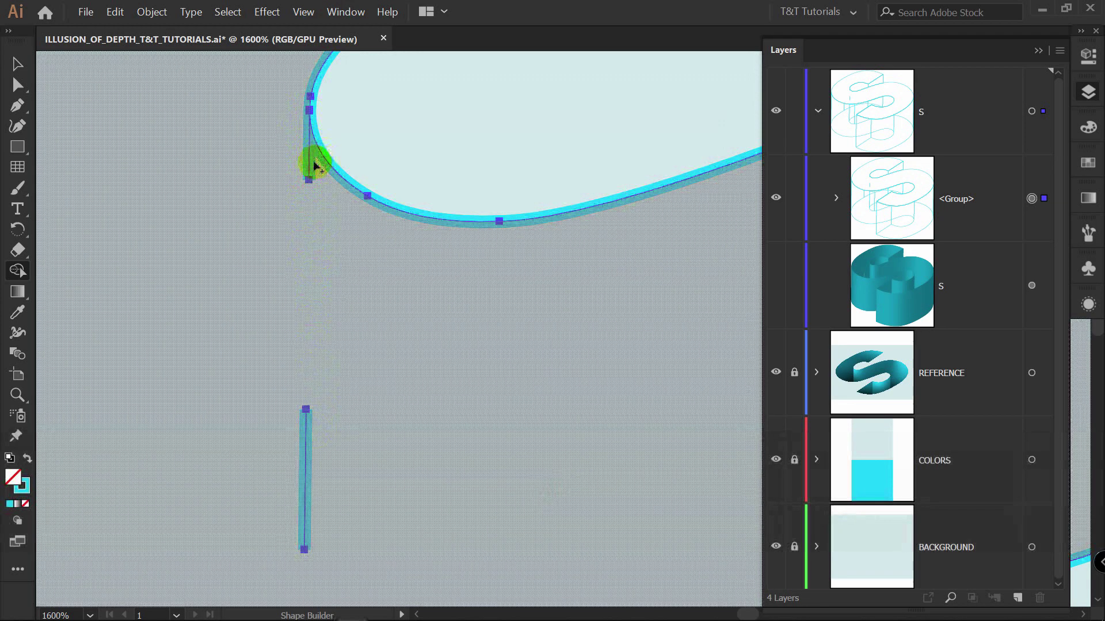
pyautogui.moveTo(264, 111); pyautogui.dragTo(325, 191)
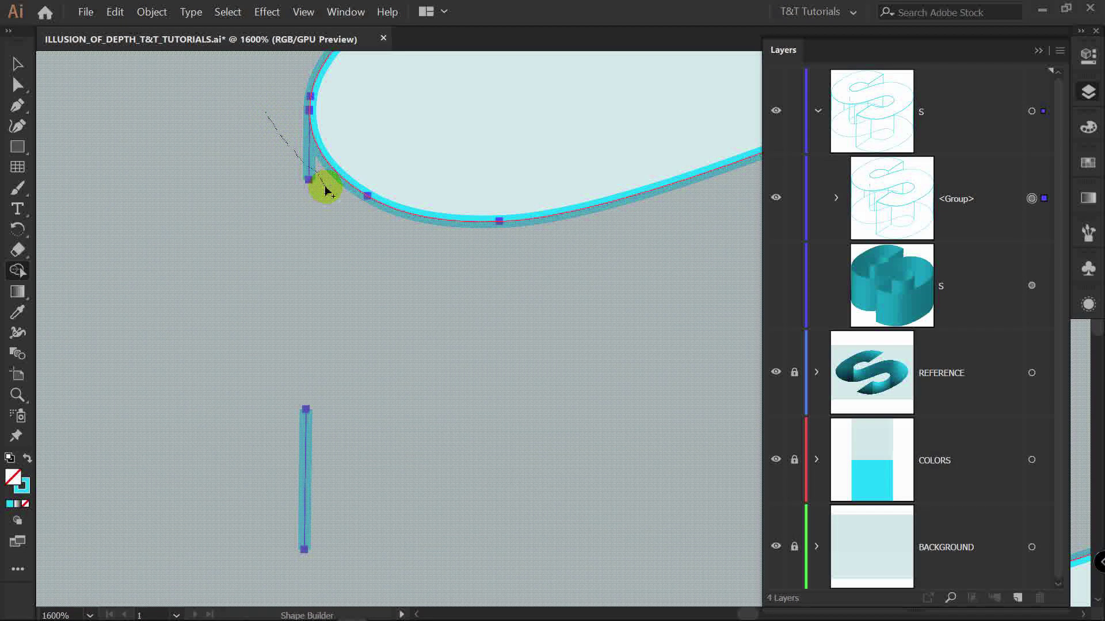
pyautogui.moveTo(325, 191); pyautogui.dragTo(323, 187)
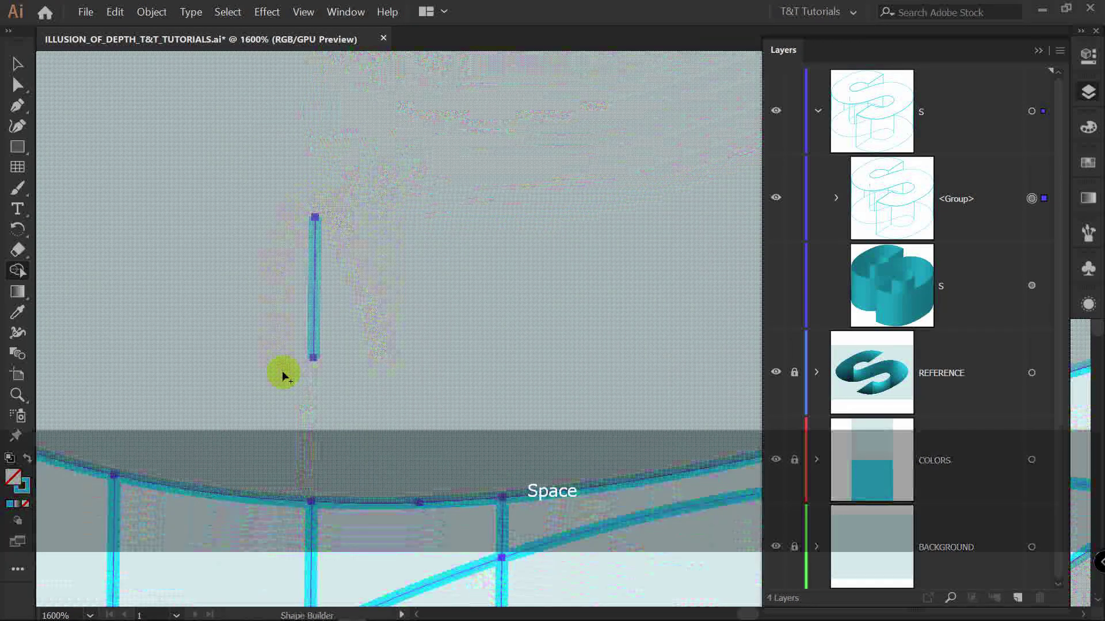
# - Merge the tiny leftover corner slivers along the lower edge of the S's top face with the Shape Builder
pyautogui.press('space')
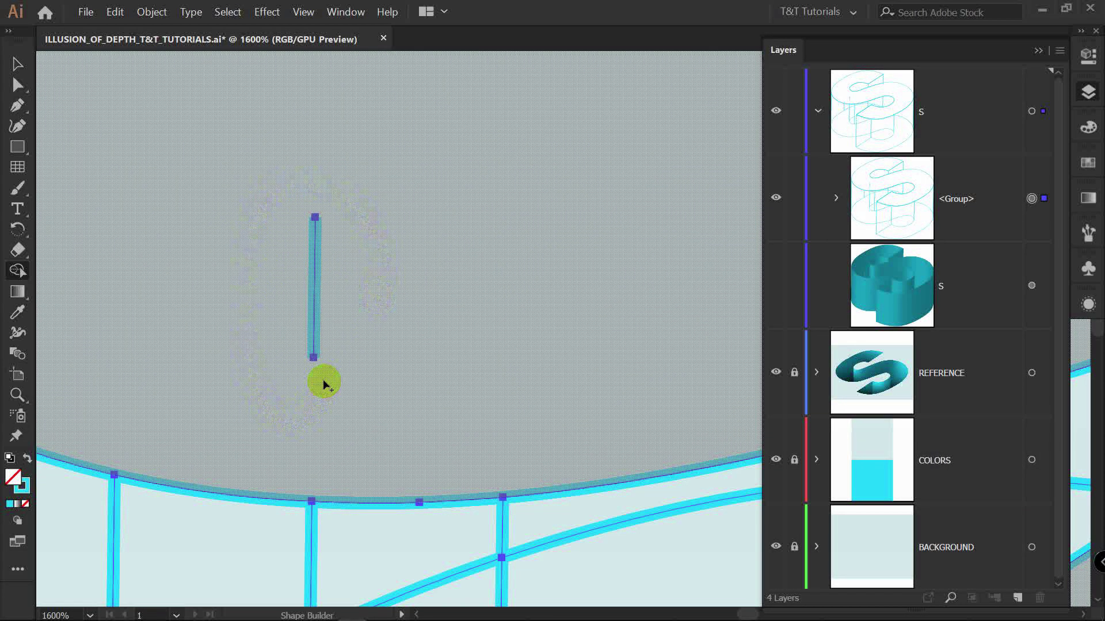
pyautogui.scroll(-4, 323, 353)
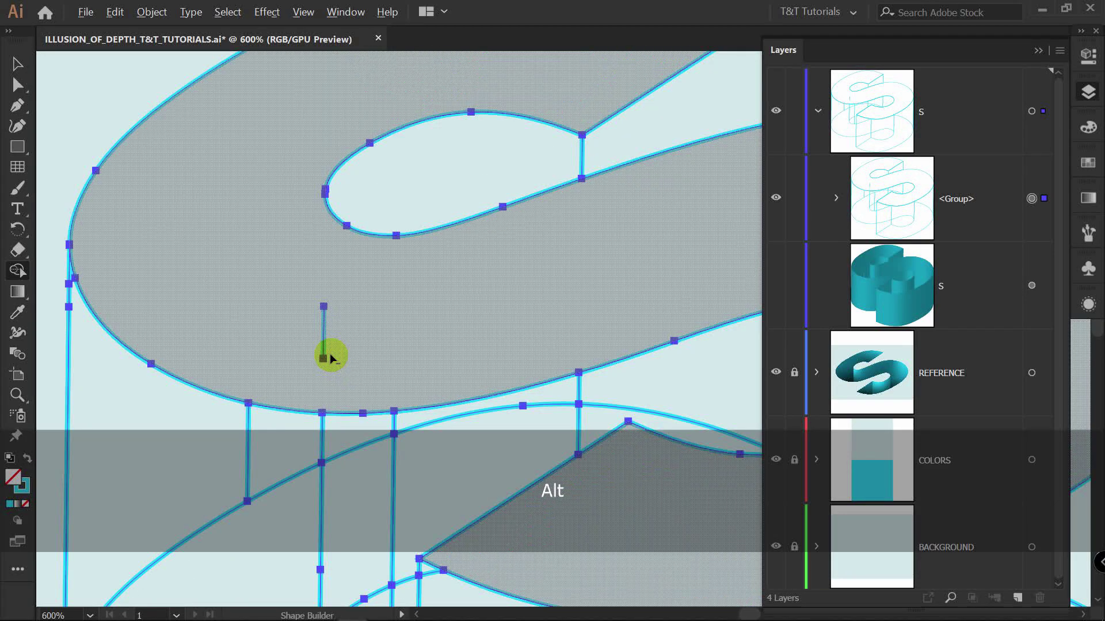
pyautogui.press('space')
pyautogui.moveTo(641, 402); pyautogui.dragTo(321, 178)
pyautogui.scroll(10, 431, 202)
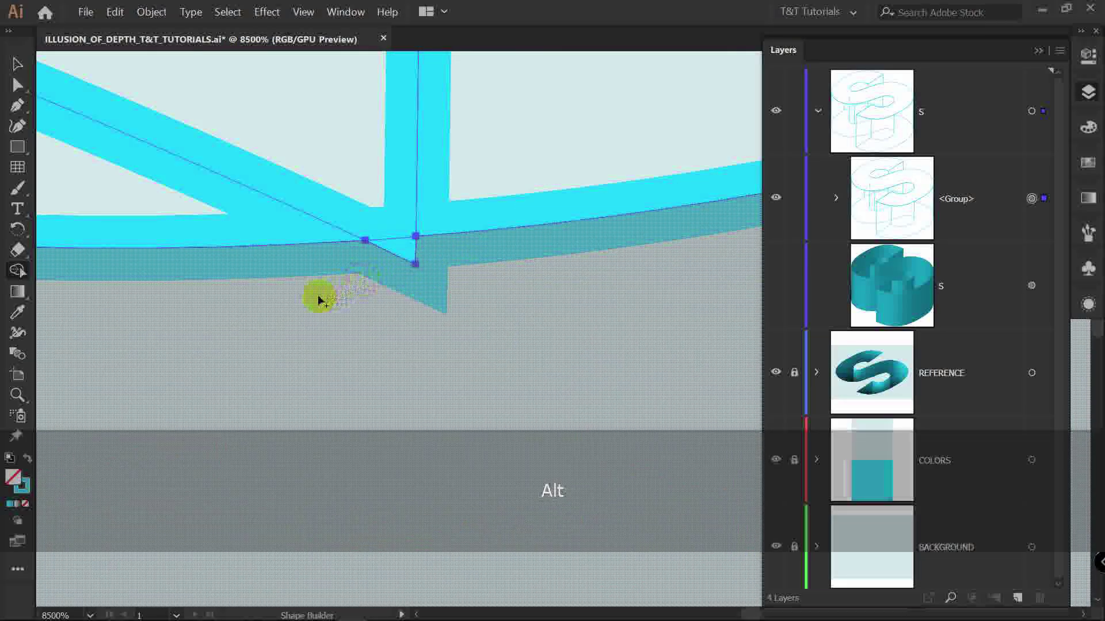
pyautogui.moveTo(494, 263); pyautogui.dragTo(547, 281)
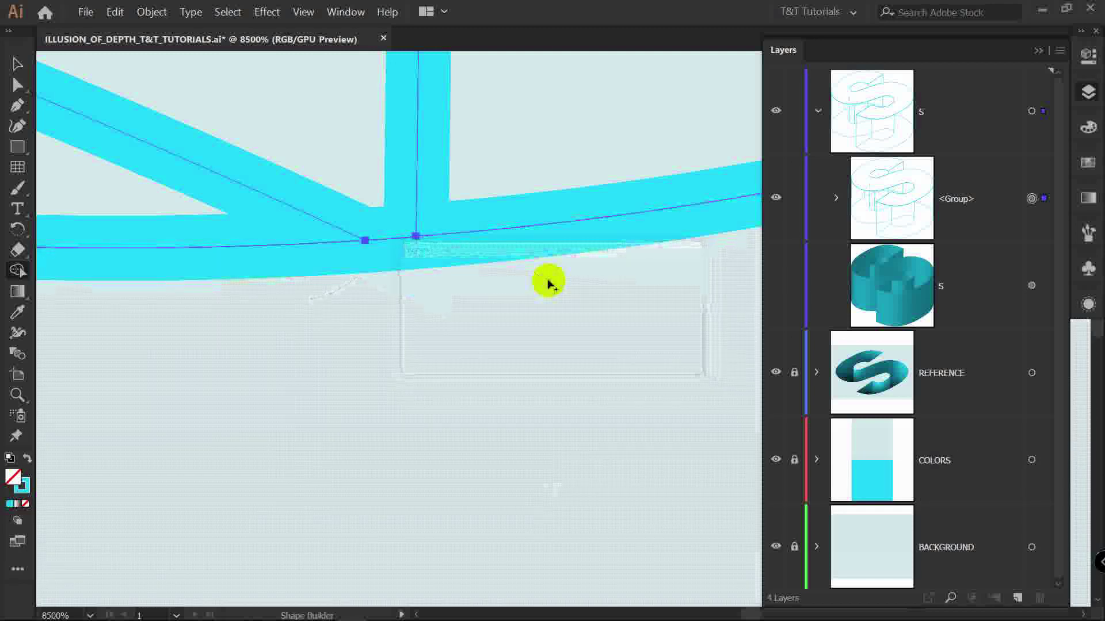
pyautogui.scroll(-5, 432, 249)
pyautogui.scroll(5, 269, 196)
pyautogui.moveTo(187, 201); pyautogui.dragTo(262, 245)
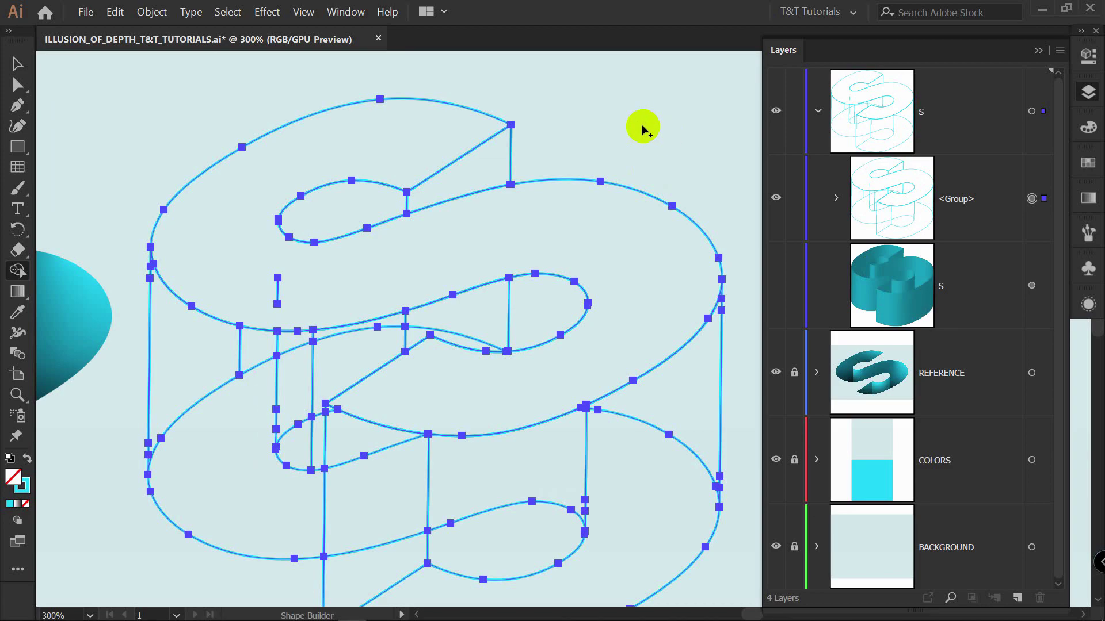
# - Ungroup the outermost group of the S outlines
pyautogui.press('v')
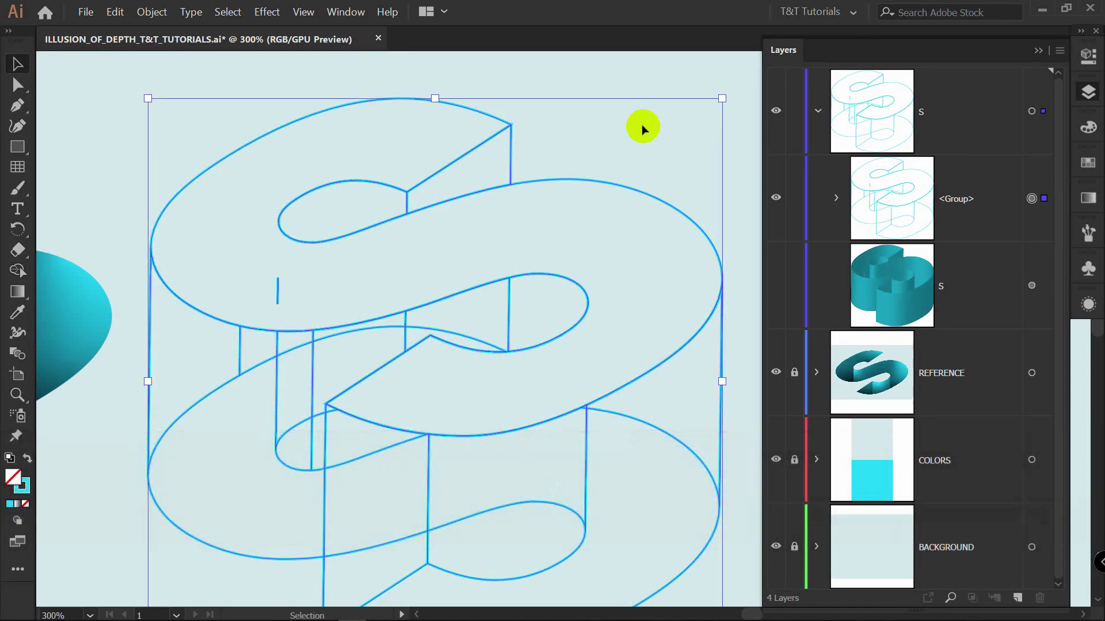
pyautogui.click(947, 197)
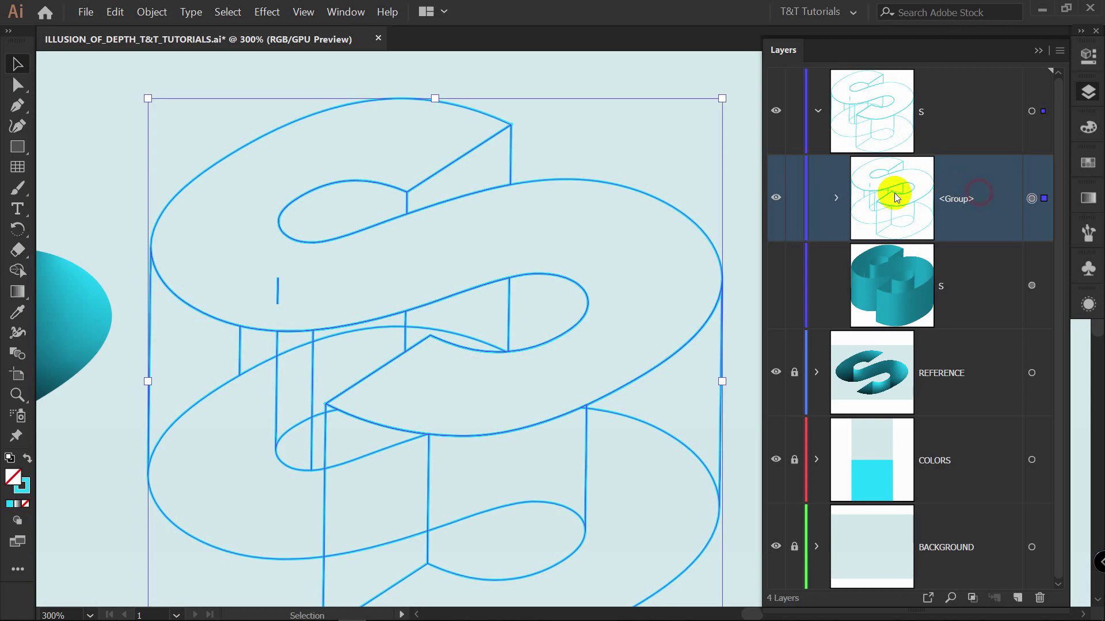
pyautogui.click(836, 198)
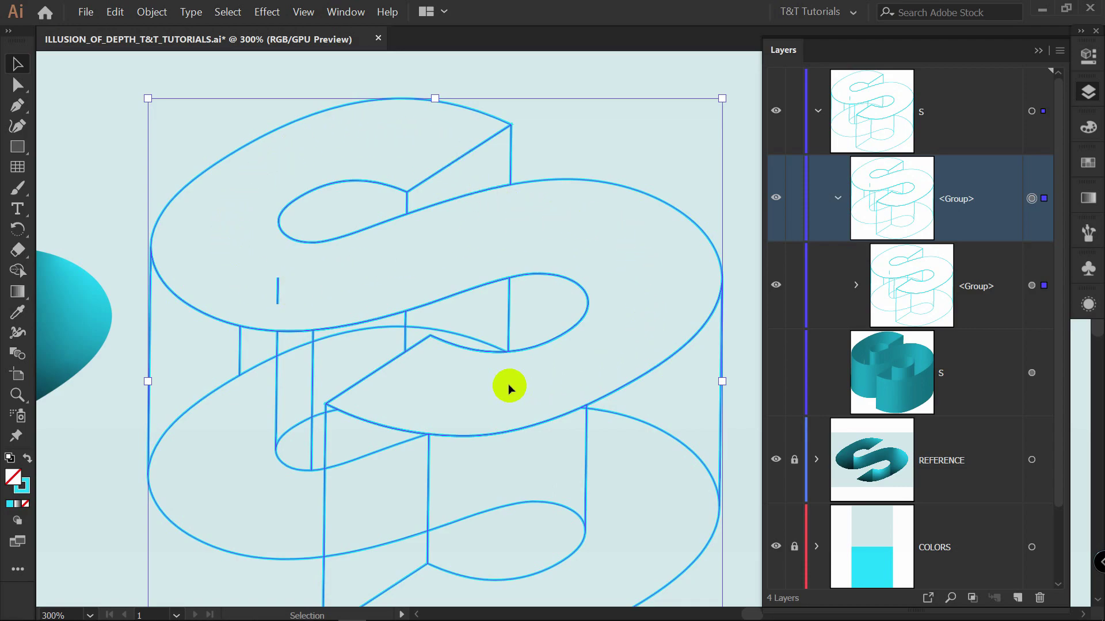
pyautogui.click(152, 12)
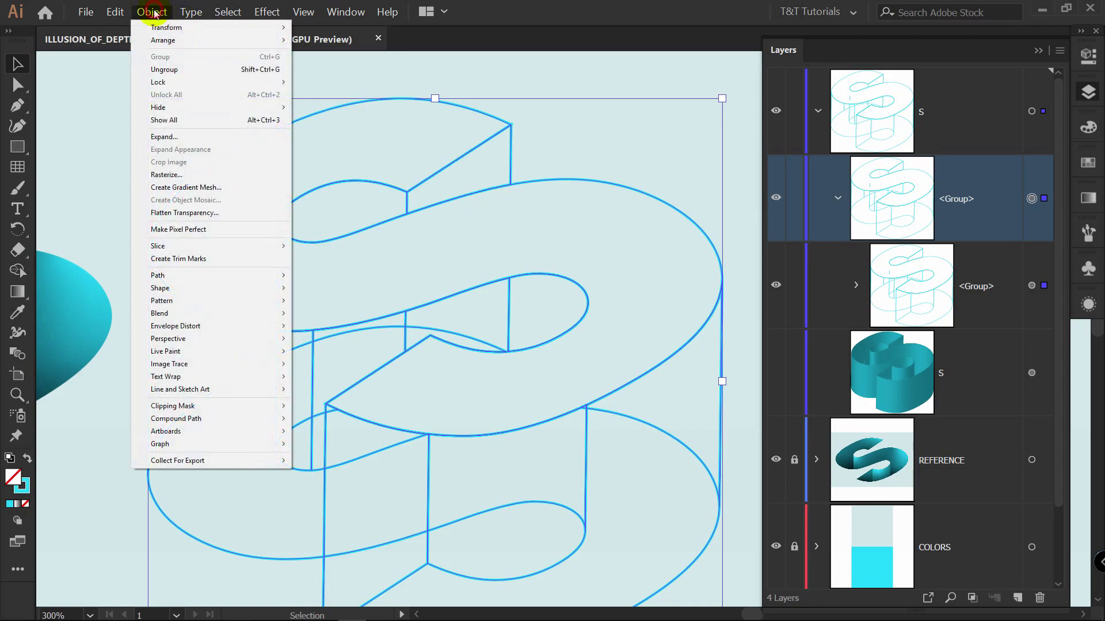
pyautogui.click(165, 71)
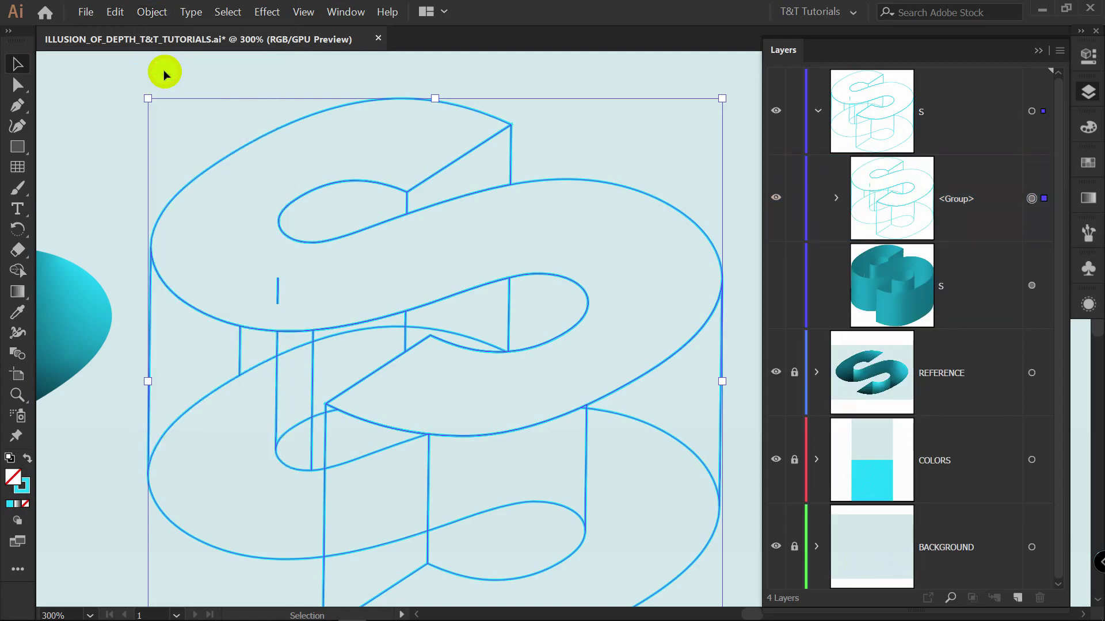
# - Ungroup the nested group that holds the upper inner loop and the short stray vertical line
pyautogui.click(836, 198)
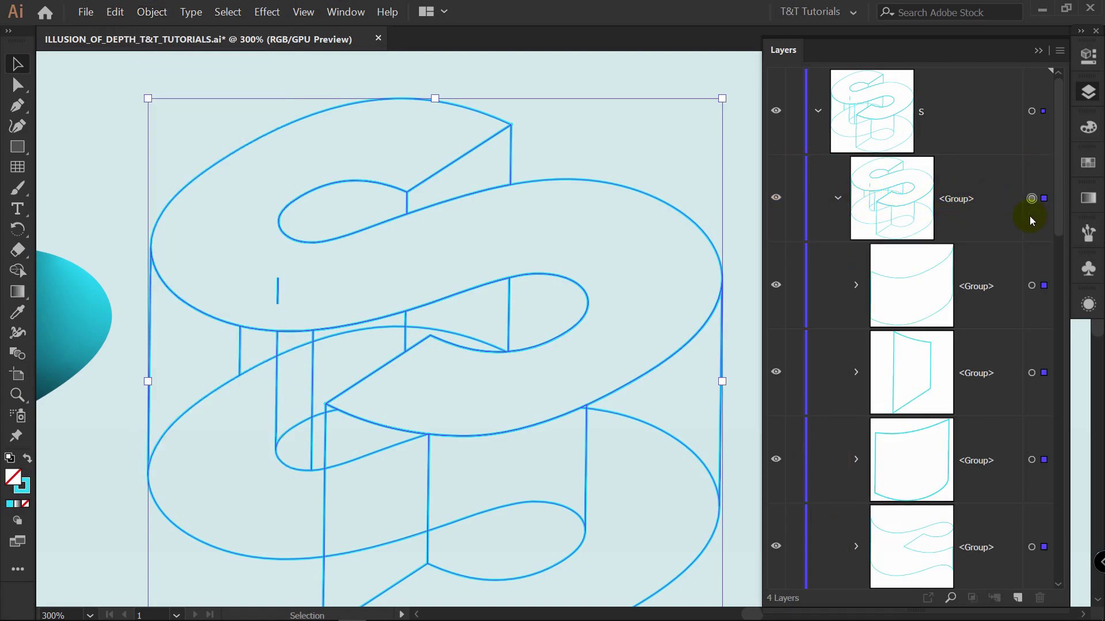
pyautogui.scroll(-5, 1029, 216)
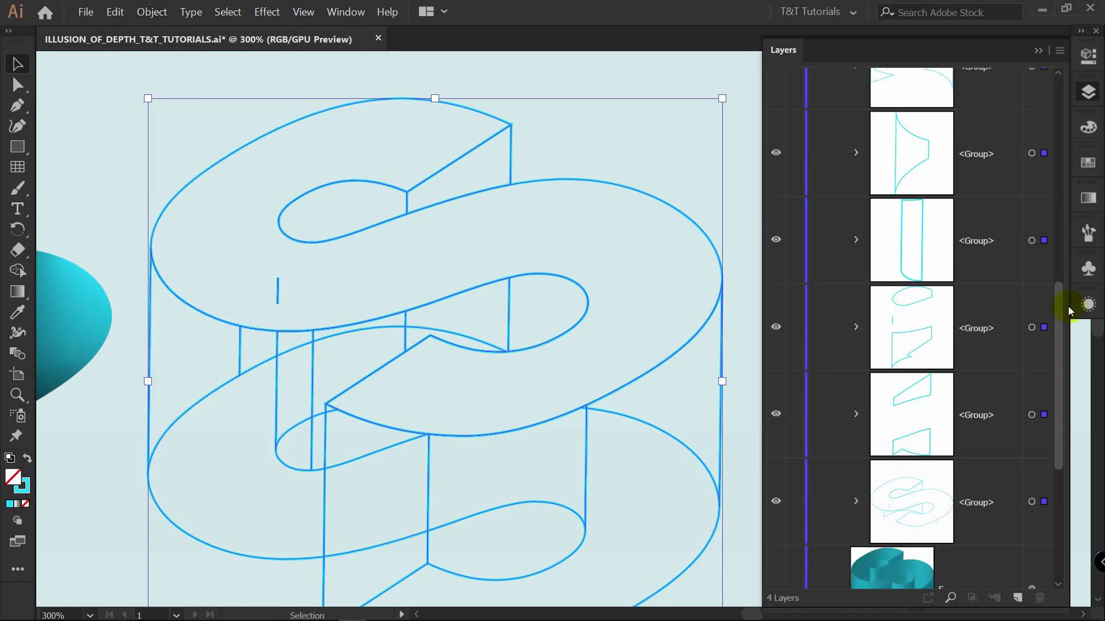
pyautogui.click(1043, 328)
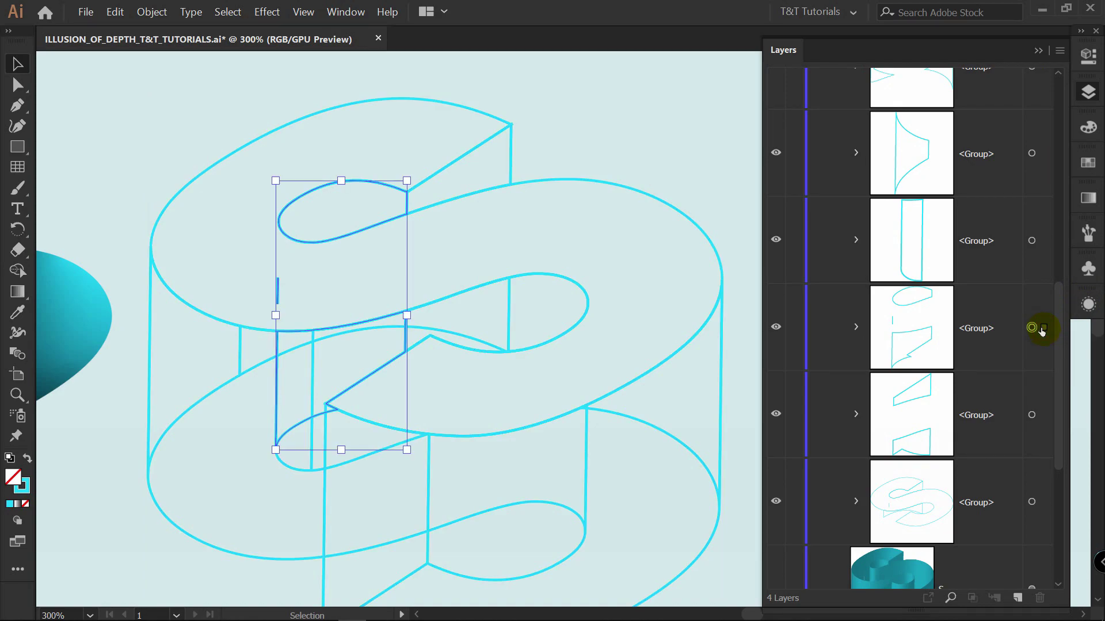
pyautogui.click(1042, 415)
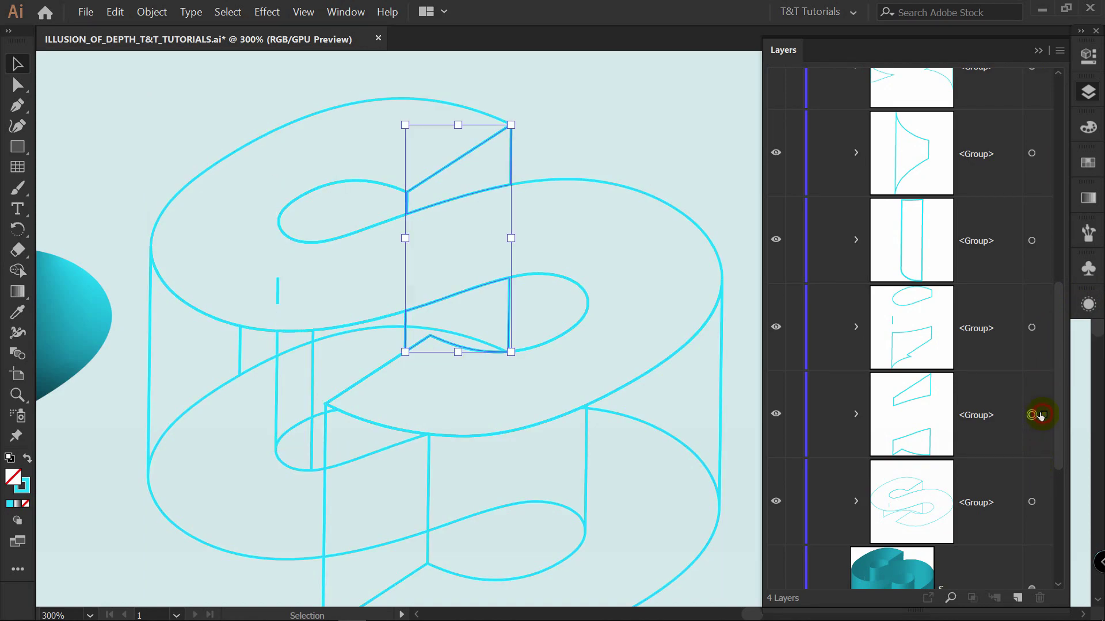
pyautogui.click(1043, 328)
pyautogui.click(1043, 502)
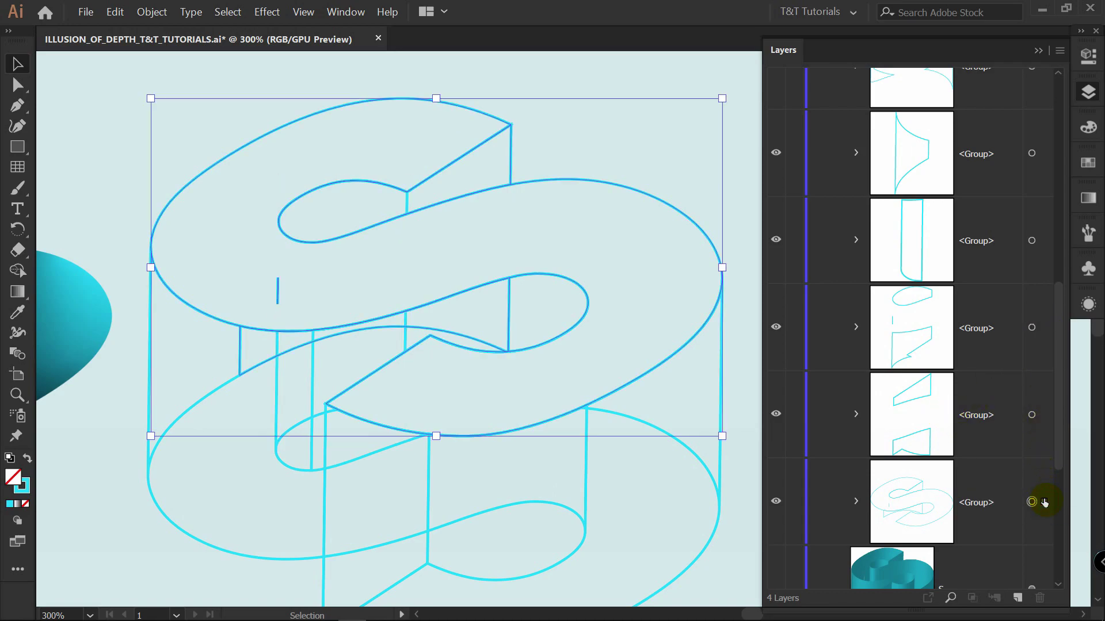
pyautogui.click(1043, 327)
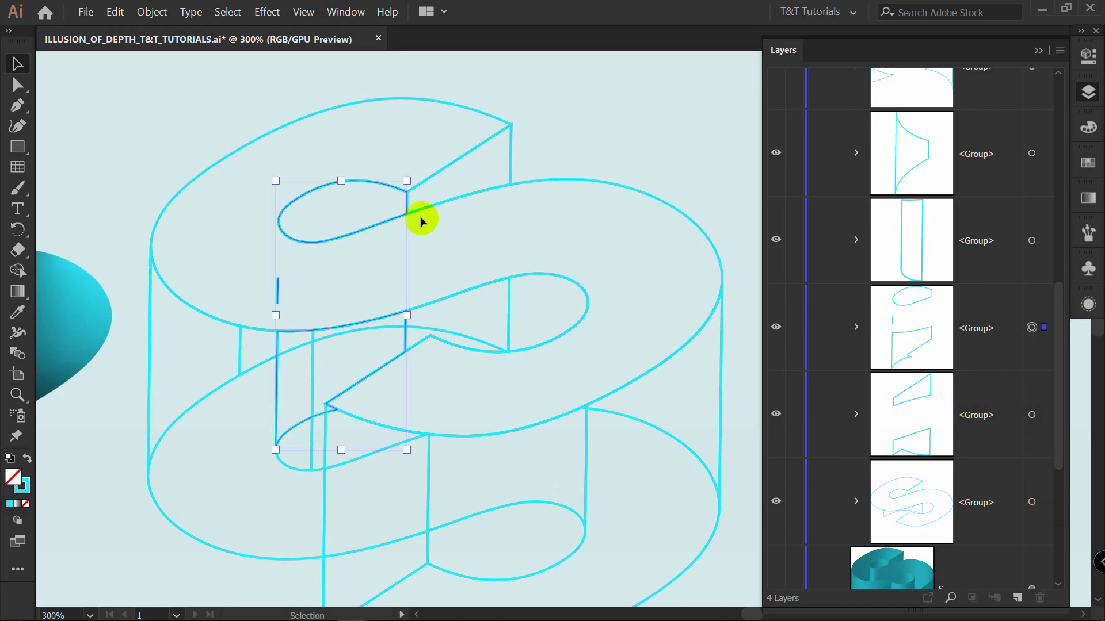
pyautogui.rightClick(407, 202)
pyautogui.click(437, 301)
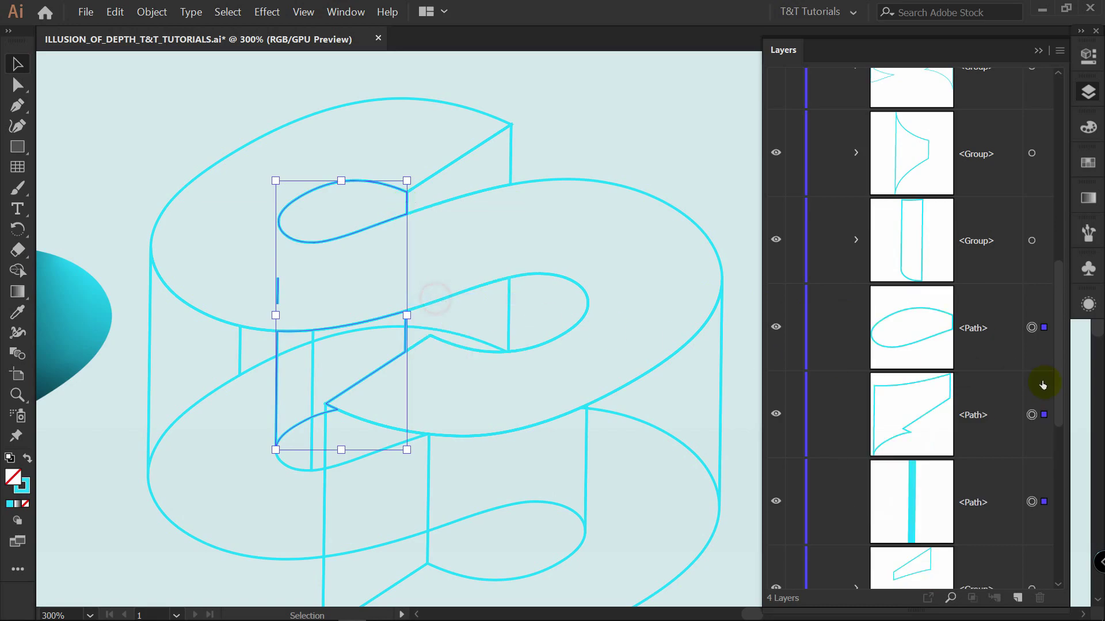
# - Ungroup the nested group containing the two angular side pieces in the middle of the S
pyautogui.scroll(-4, 1050, 408)
pyautogui.click(1031, 342)
pyautogui.rightClick(510, 166)
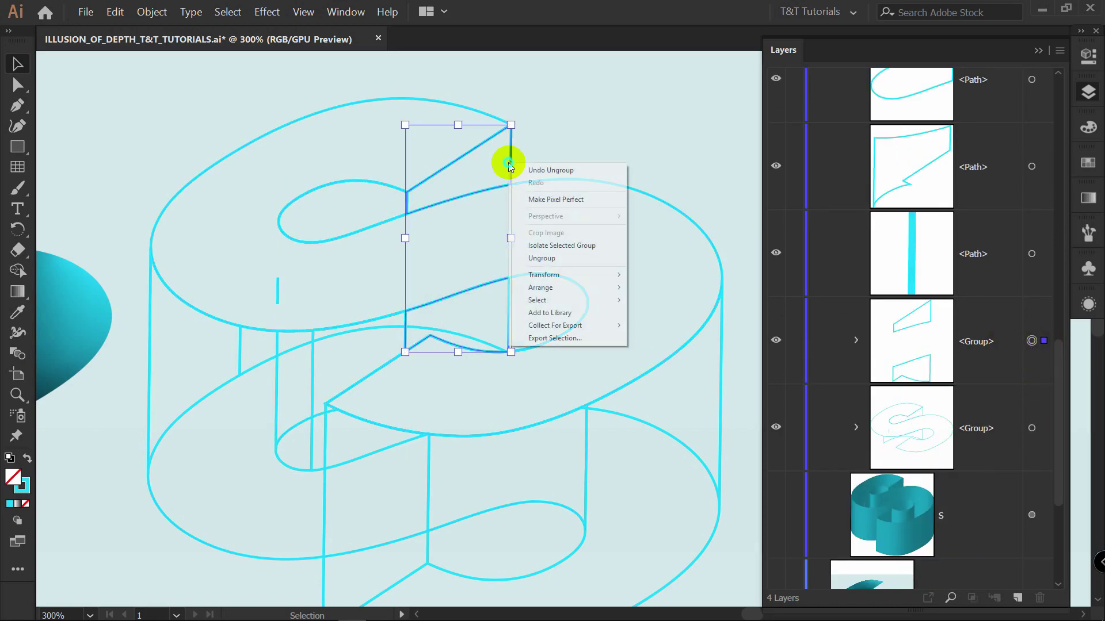
pyautogui.click(546, 257)
# - Ungroup the main group that contains all the S outline pieces
pyautogui.click(1031, 155)
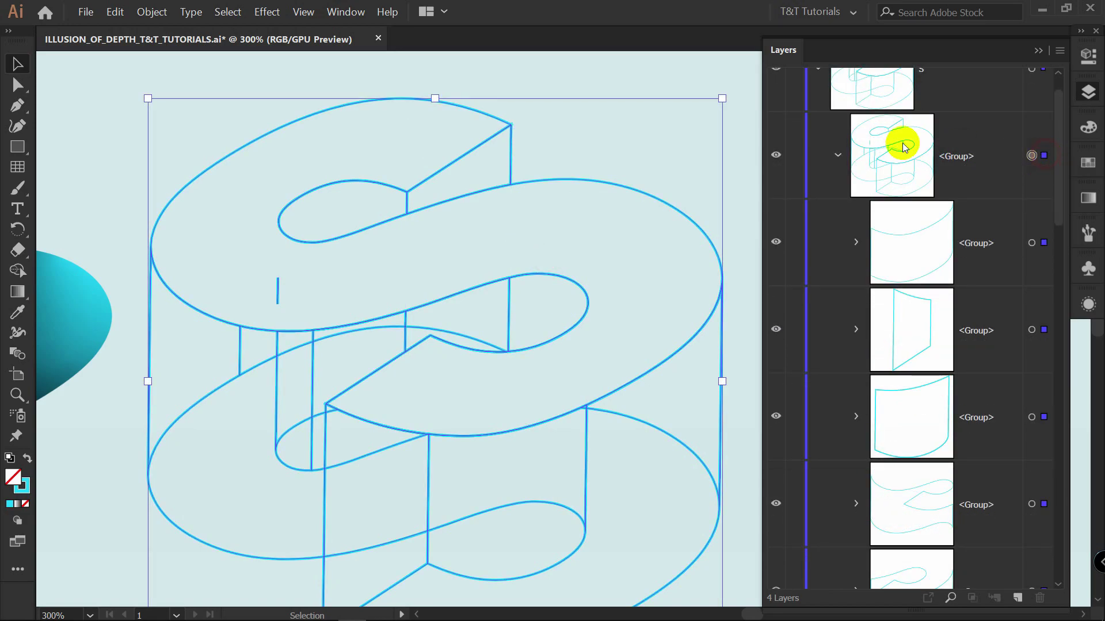
pyautogui.rightClick(513, 165)
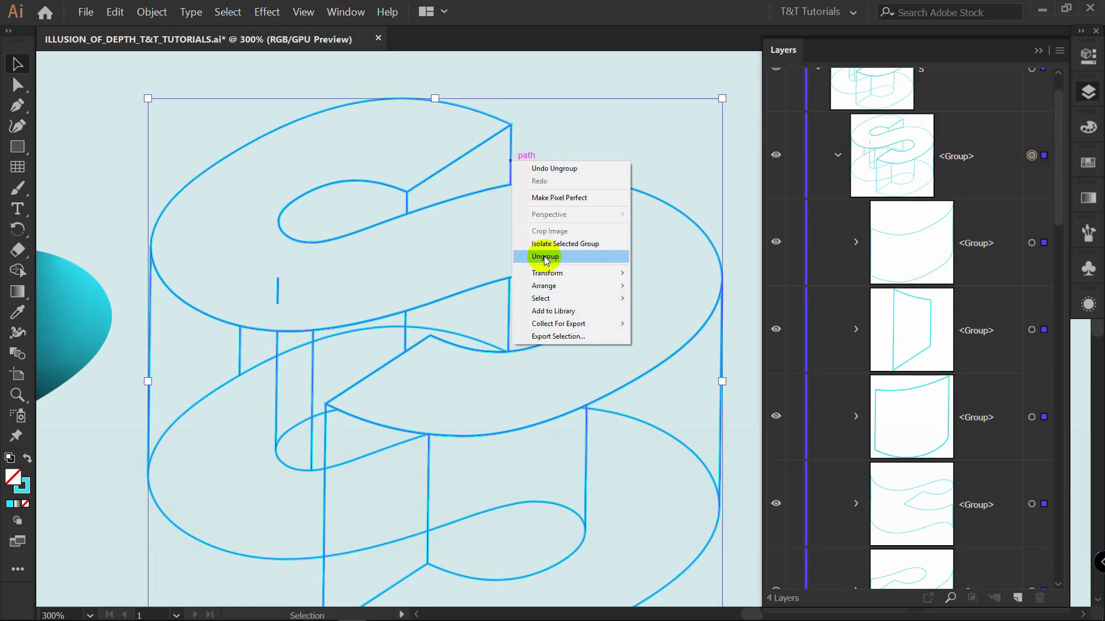
pyautogui.click(543, 256)
# - Delete all leftover side-wall and bottom paths and the stray vertical line, keeping only the merged top-face S path
pyautogui.click(510, 169)
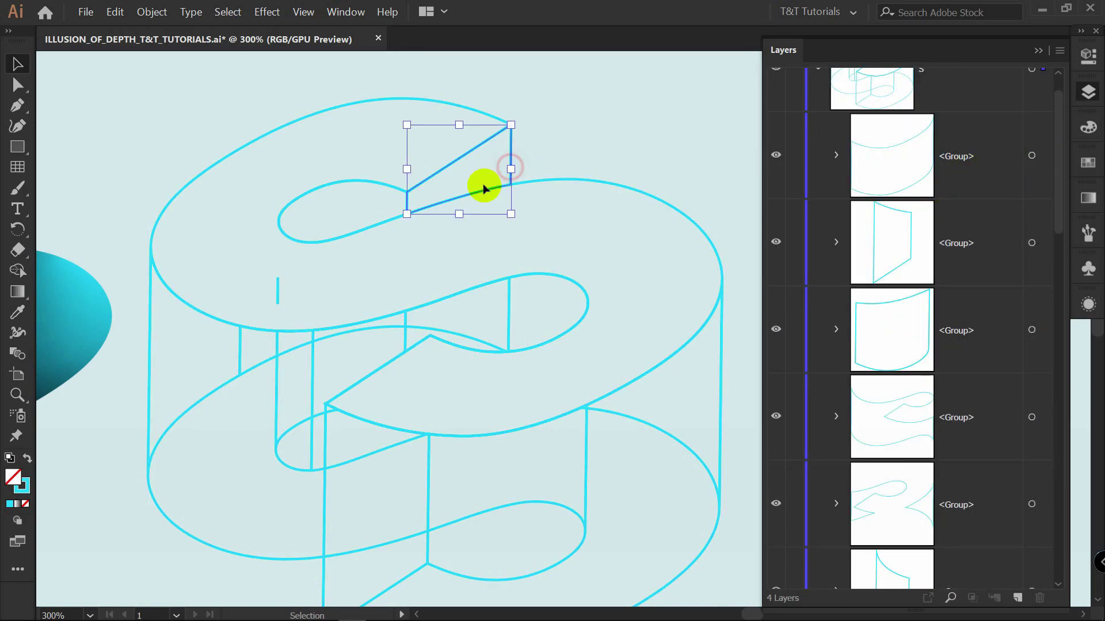
pyautogui.press('Delete')
pyautogui.click(407, 196)
pyautogui.press('Delete')
pyautogui.click(510, 170)
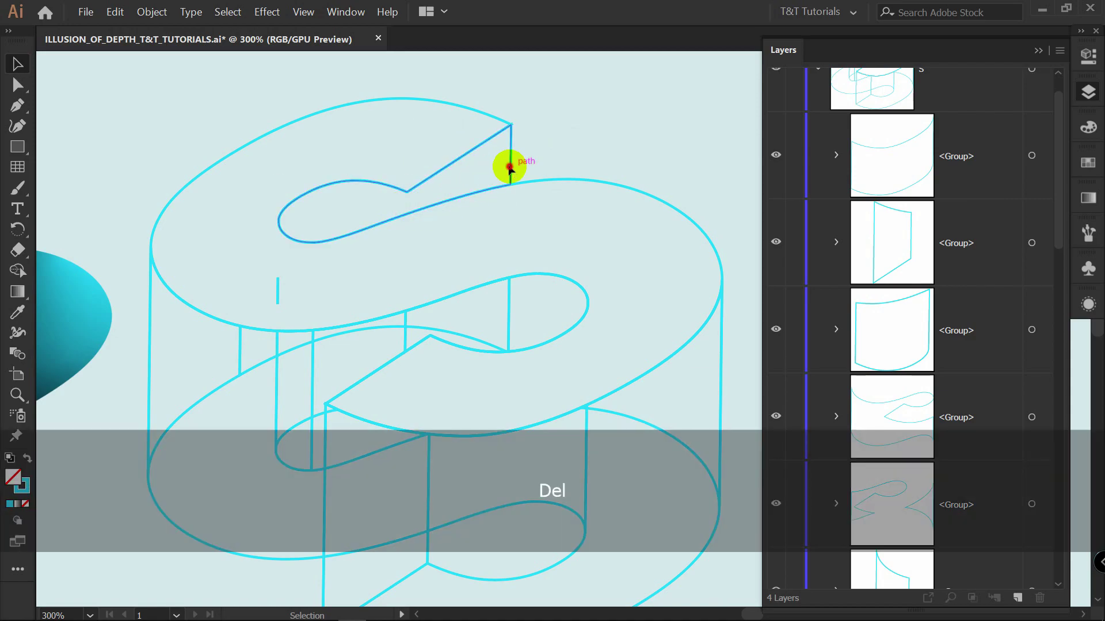
pyautogui.press('Delete')
pyautogui.click(509, 298)
pyautogui.press('Delete')
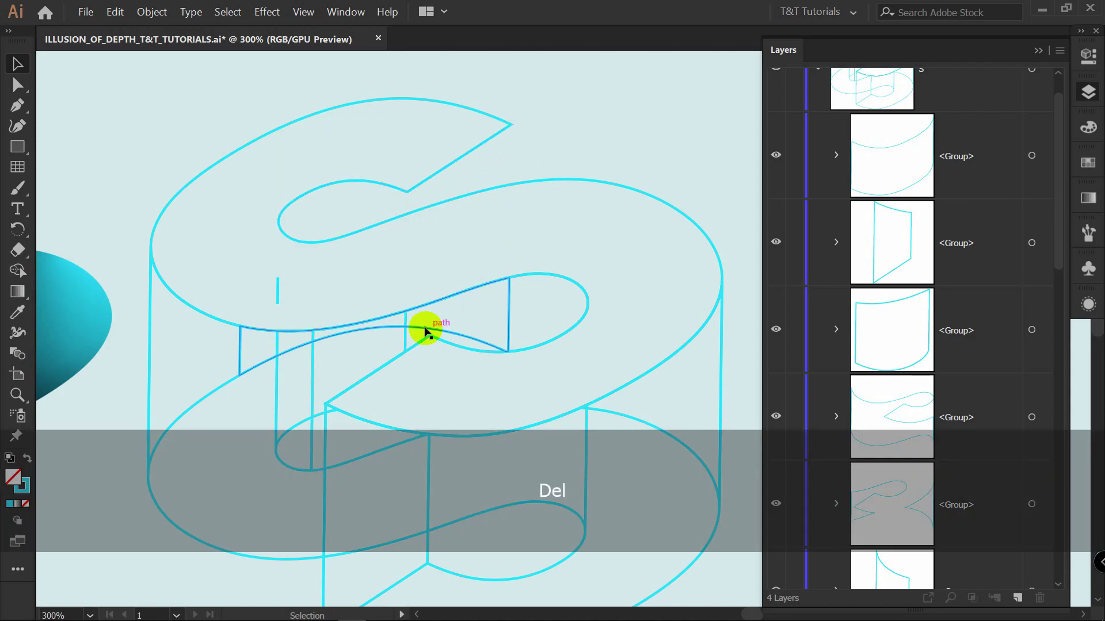
pyautogui.click(394, 323)
pyautogui.press('Delete')
pyautogui.click(276, 297)
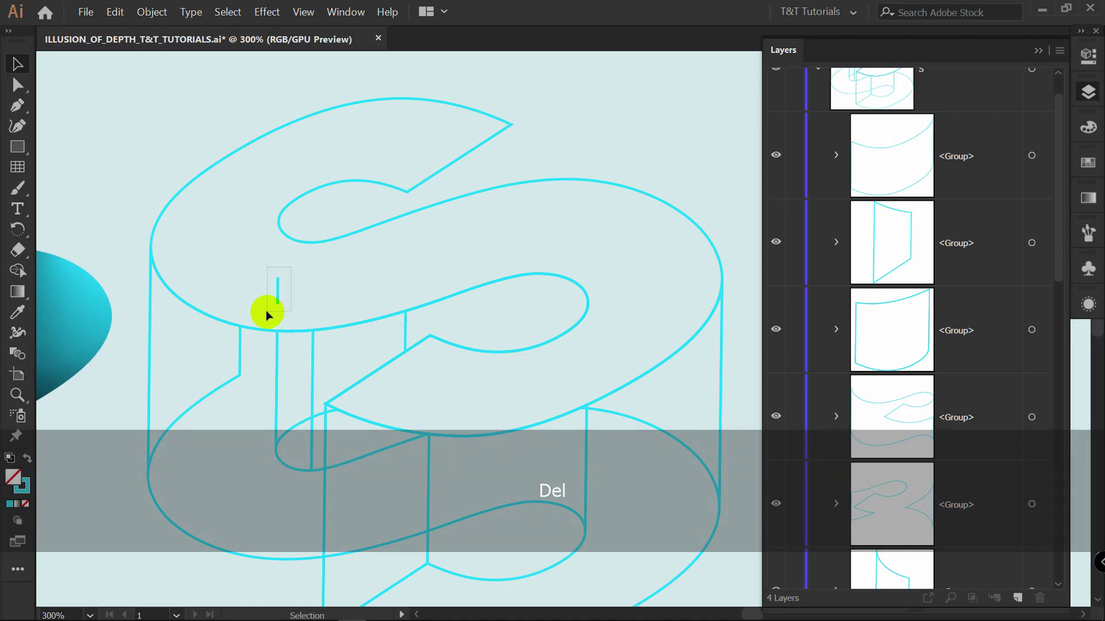
pyautogui.press('Delete')
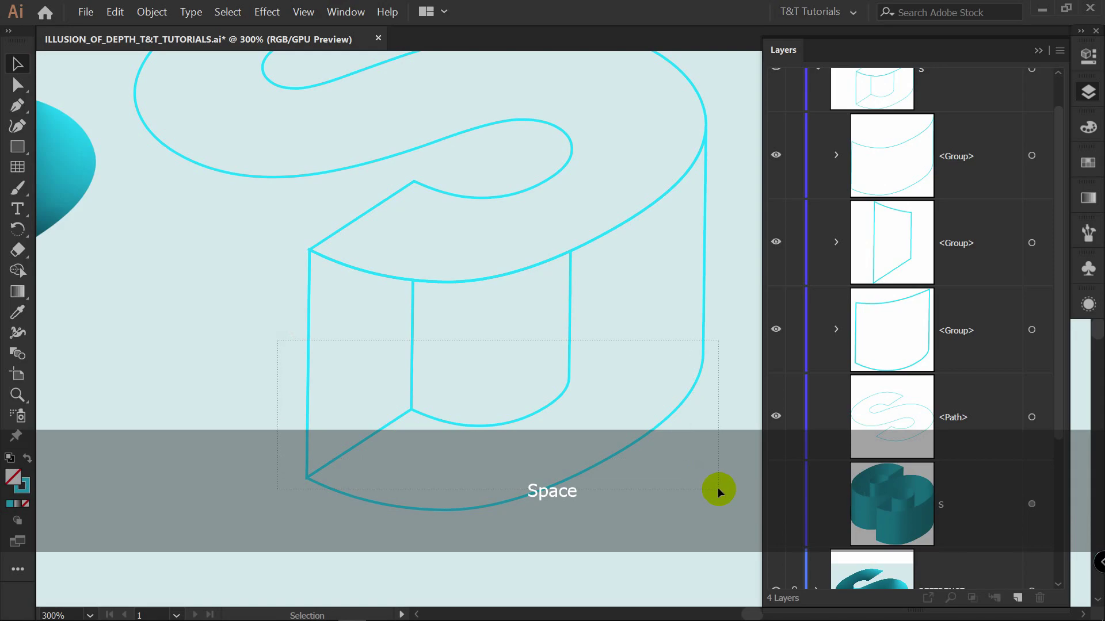
pyautogui.hotkey('ctrl', 'a')
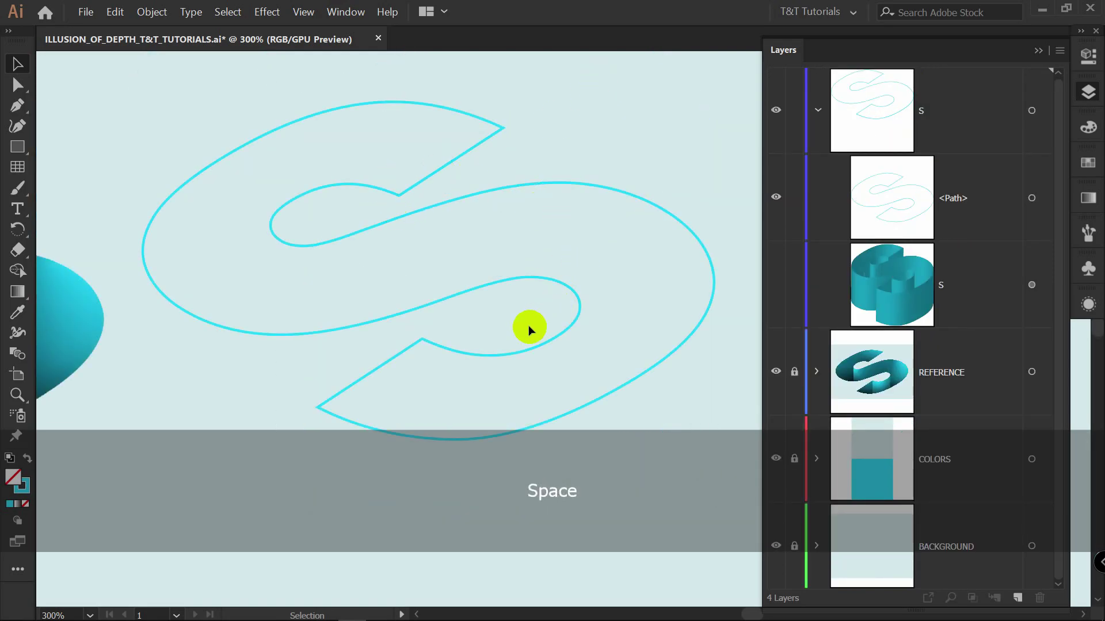
# - Swap the fill and stroke of the remaining S path and set its fill to white
pyautogui.click(703, 240)
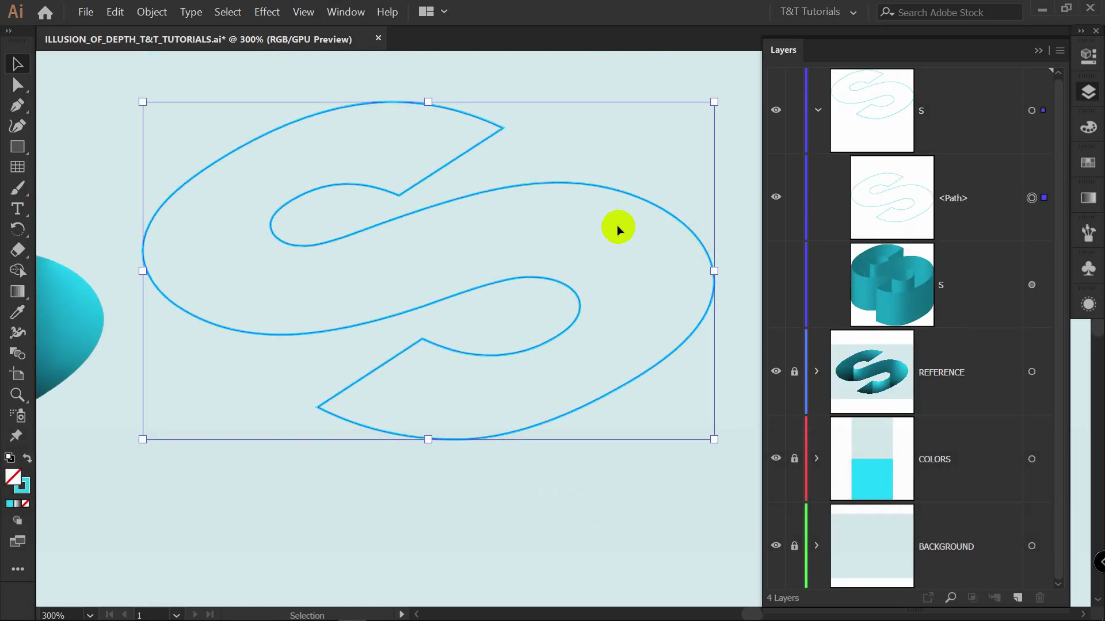
pyautogui.click(27, 458)
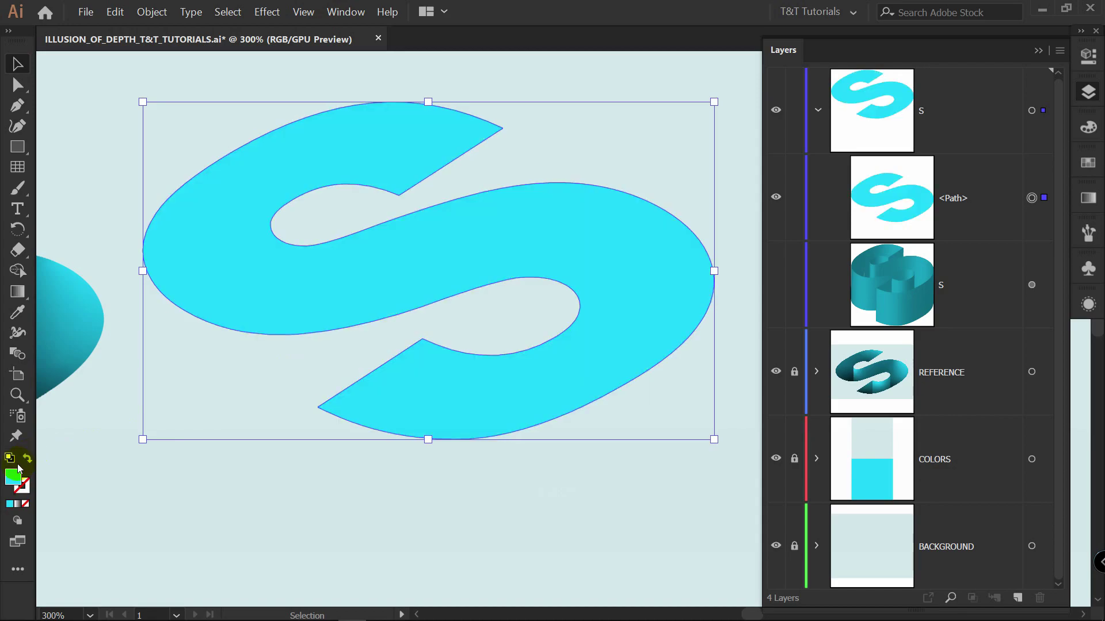
pyautogui.click(584, 222)
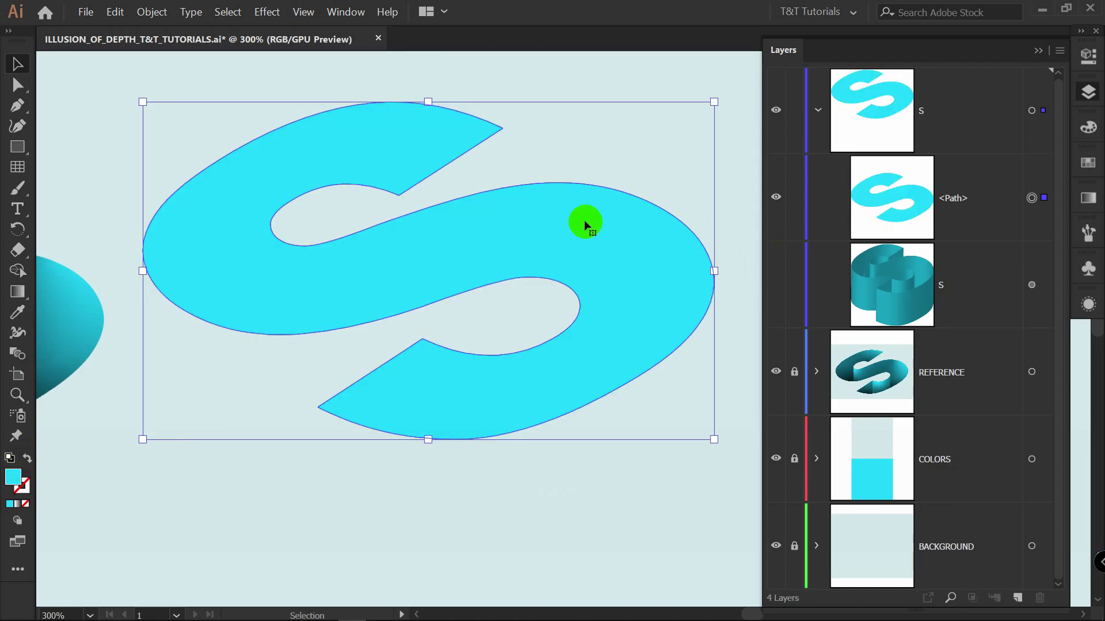
pyautogui.click(1088, 127)
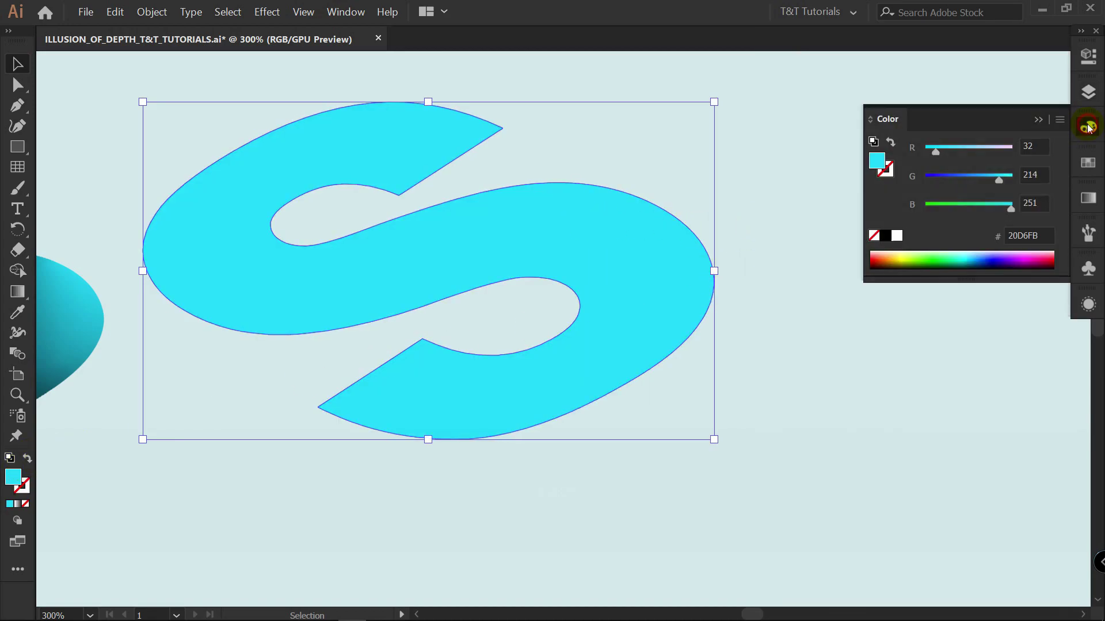
pyautogui.click(898, 228)
pyautogui.click(897, 235)
pyautogui.click(1088, 92)
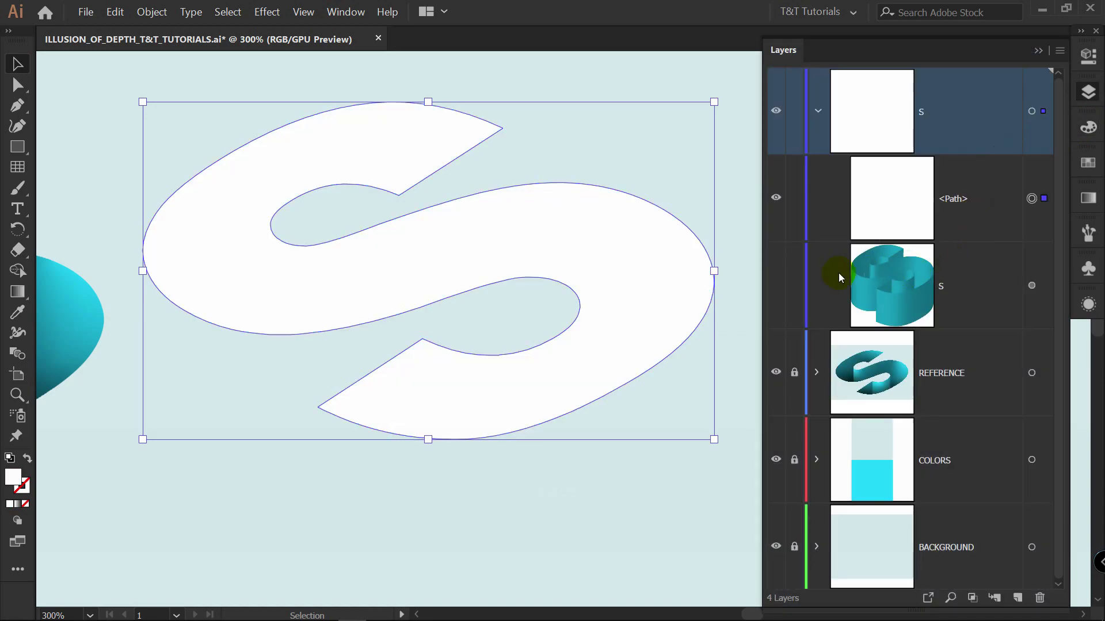
# - Show the extruded S again, then copy the white top-face path and delete the original from the S layer
pyautogui.click(773, 283)
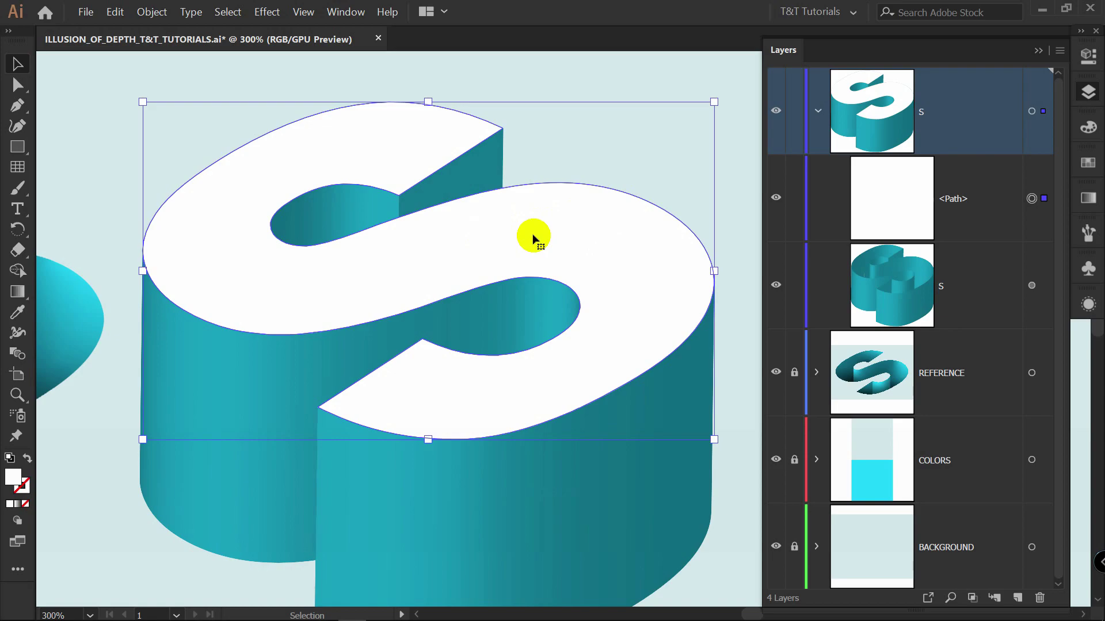
pyautogui.hotkey('ctrl', 'c')
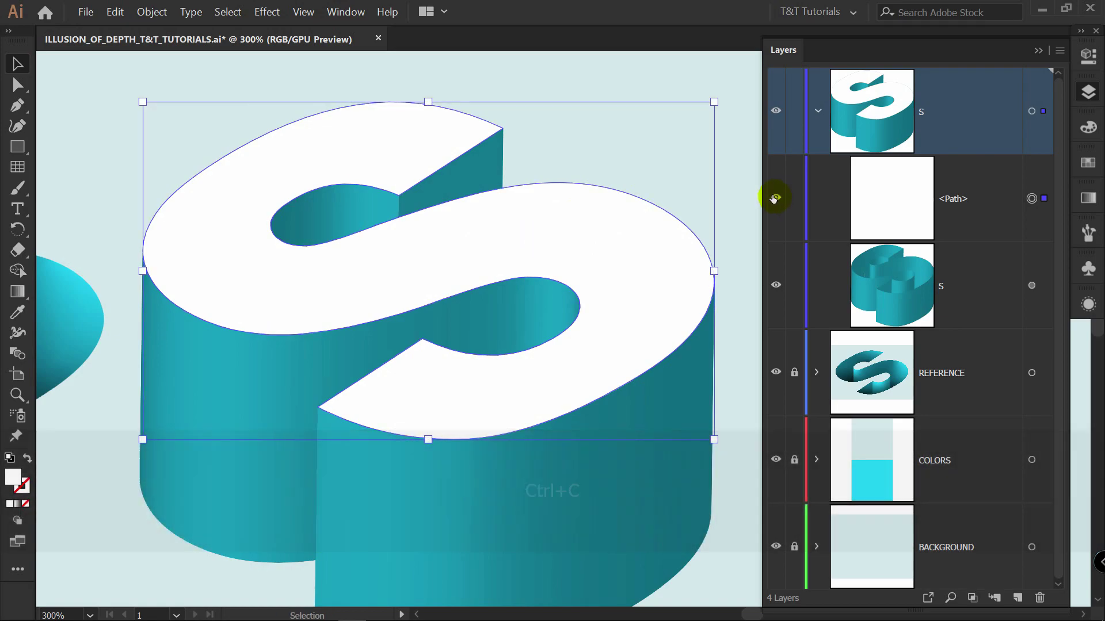
pyautogui.click(774, 197)
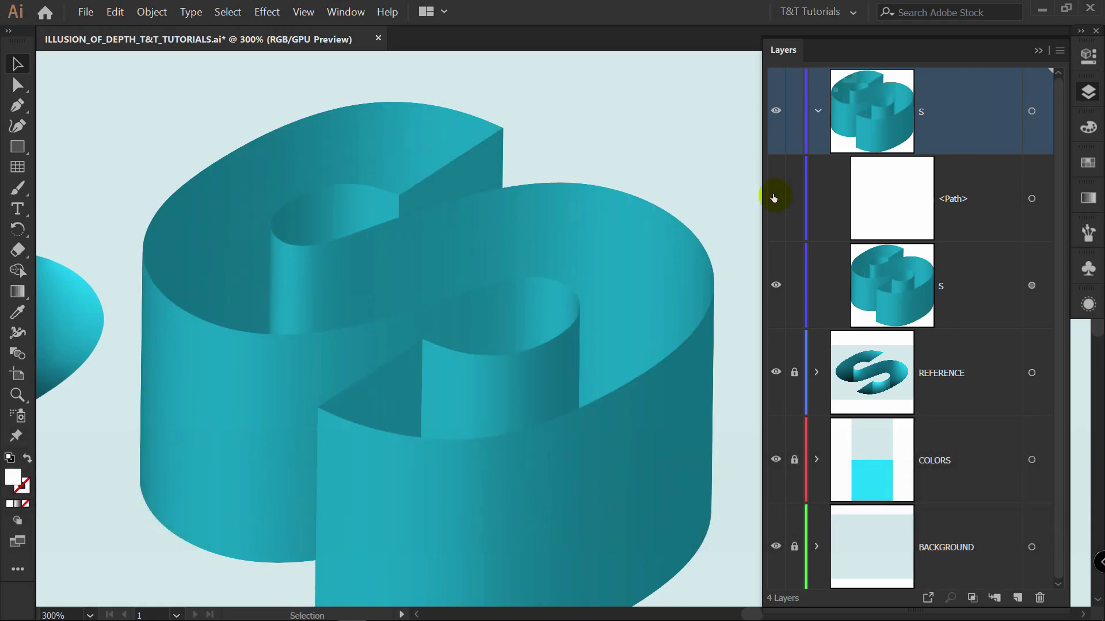
pyautogui.click(960, 189)
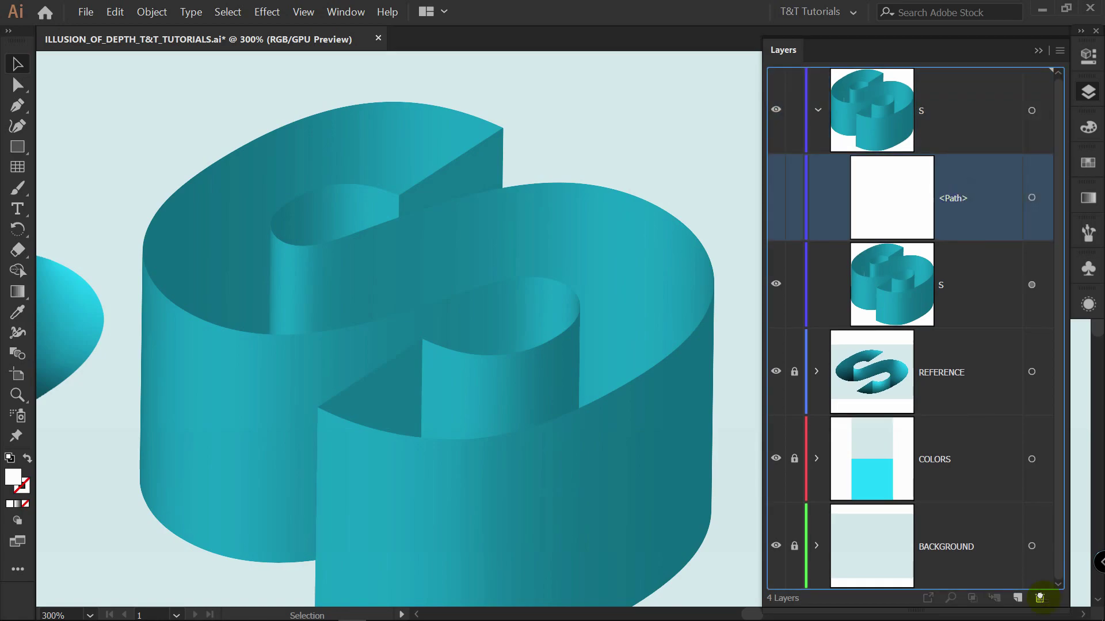
pyautogui.click(1040, 597)
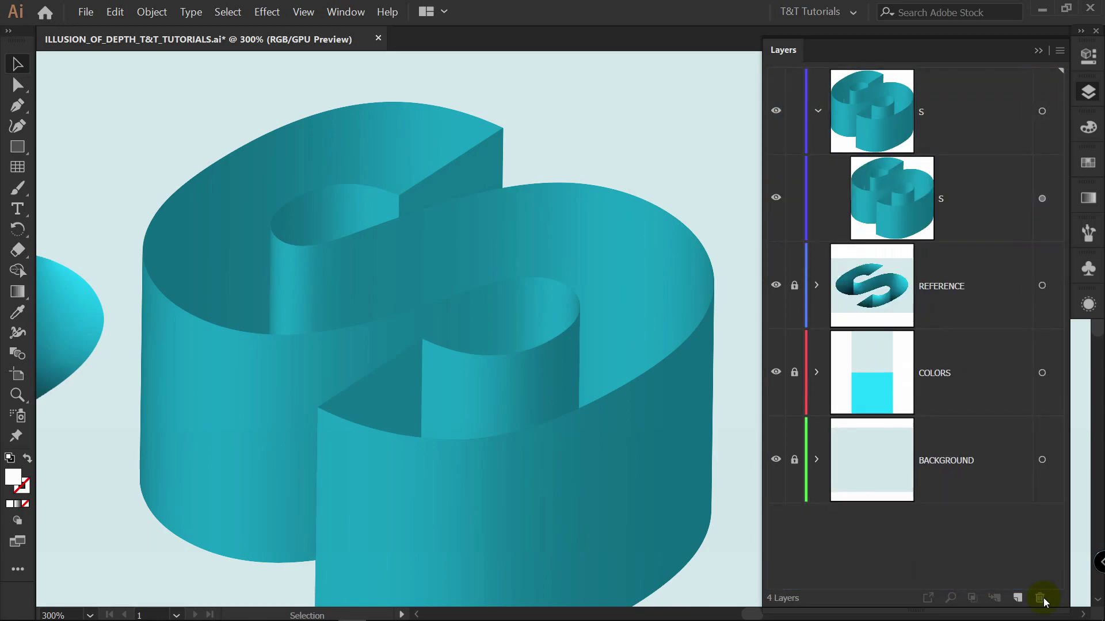
# - Select the extruded S and display its Transparency settings, placed clear of the artwork
pyautogui.click(577, 234)
pyautogui.hotkey('ctrl', 'z')
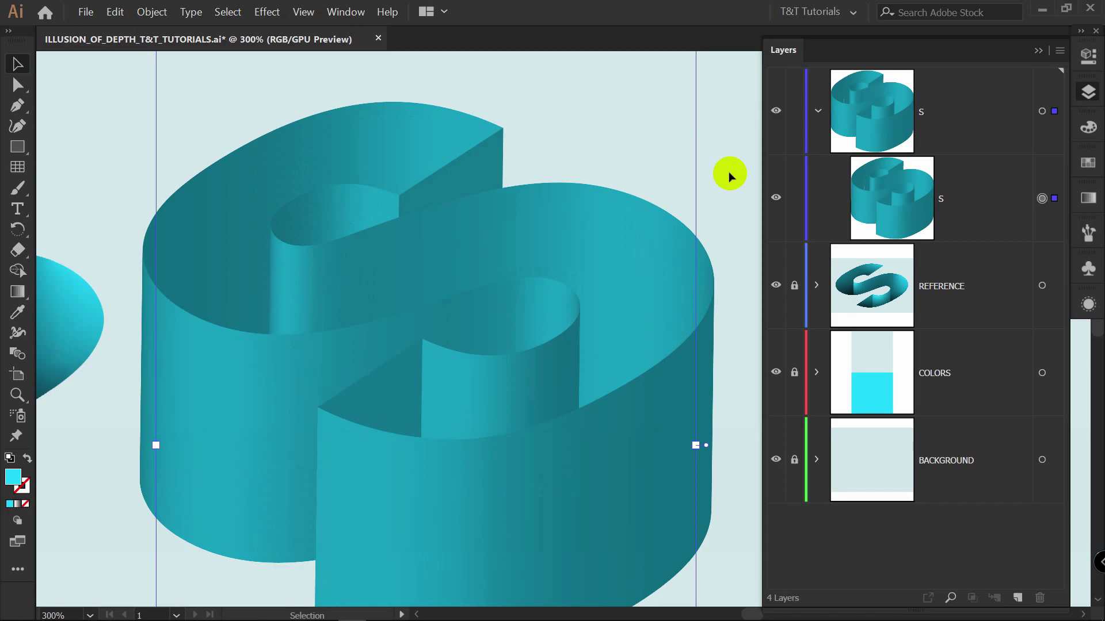
pyautogui.hotkey('ctrl', 'f')
pyautogui.click(346, 12)
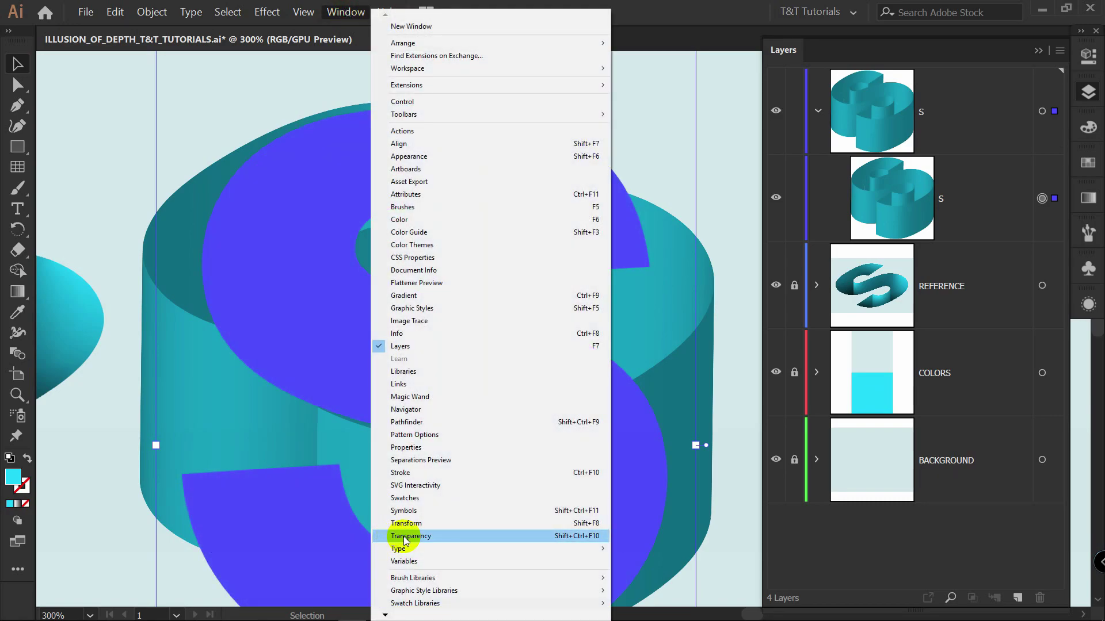
pyautogui.click(425, 535)
pyautogui.moveTo(434, 533); pyautogui.dragTo(322, 343)
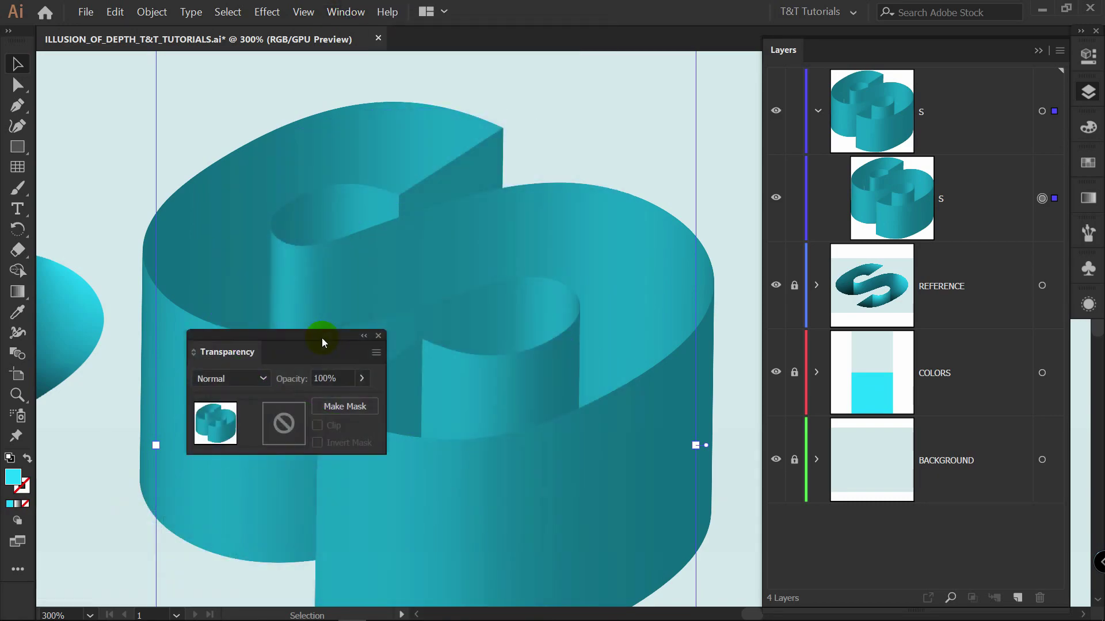
pyautogui.click(363, 335)
pyautogui.moveTo(222, 329); pyautogui.dragTo(106, 536)
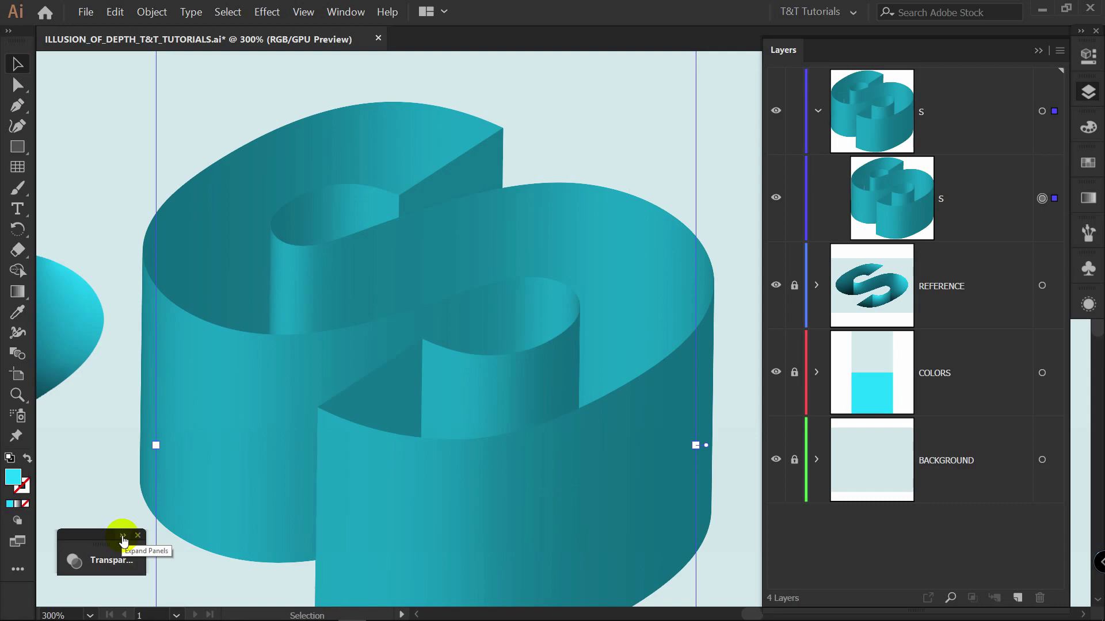
pyautogui.click(122, 539)
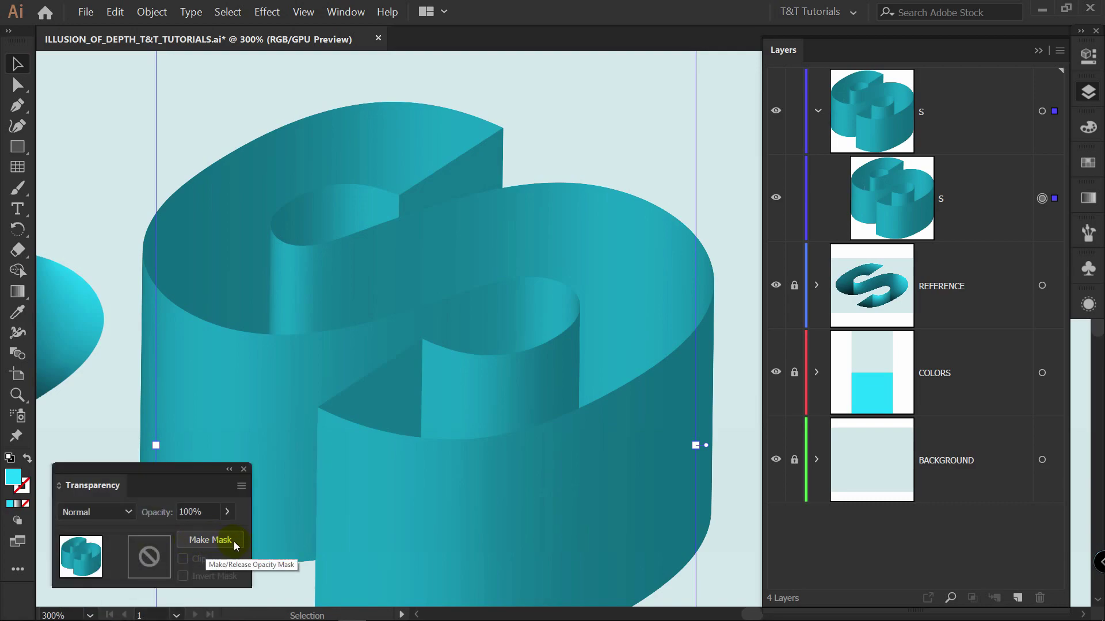
# - Make an opacity mask for the extruded S and paste the copied white S path in place inside the mask
pyautogui.click(229, 539)
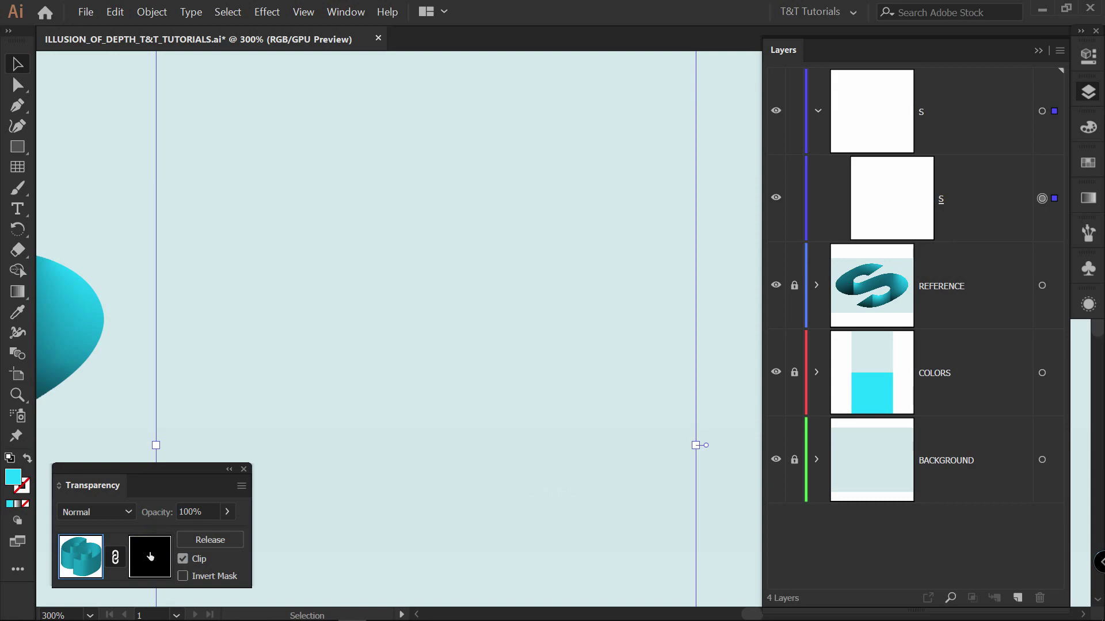
pyautogui.click(150, 556)
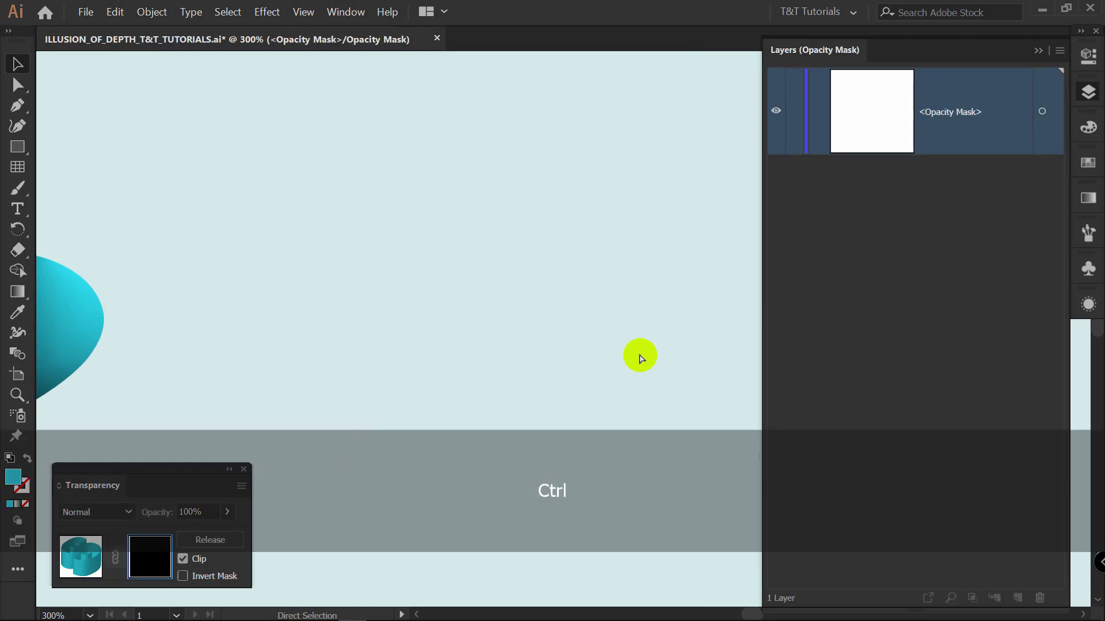
pyautogui.hotkey('ctrl', 'shift', 'v')
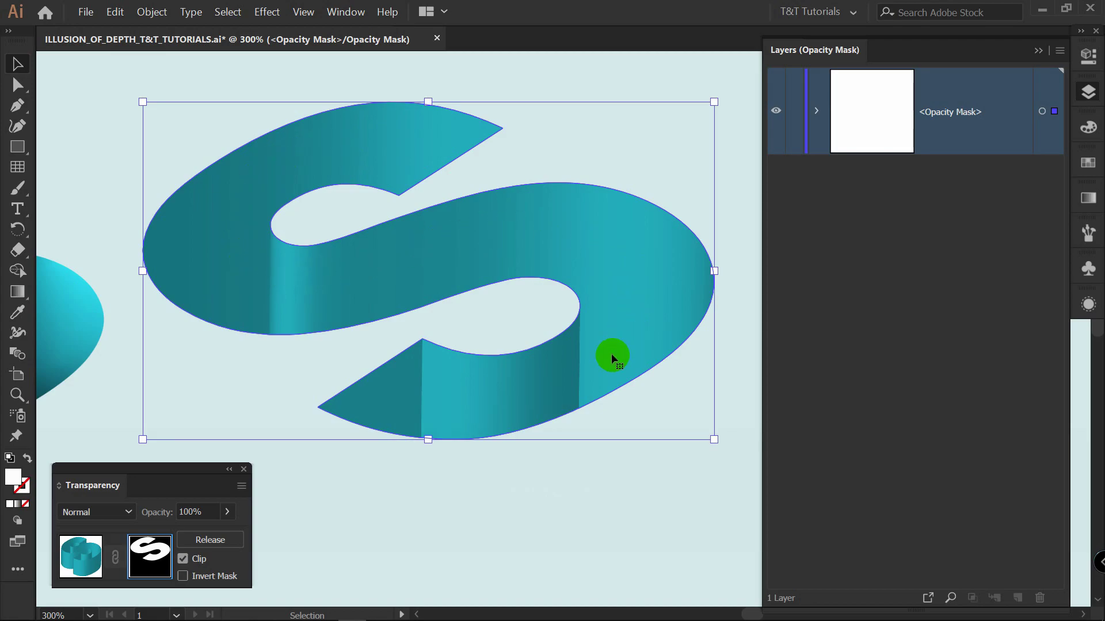
# - Set the mask path's fill to grayscale with K at 0%, then return from mask editing to the extruded S
pyautogui.click(1089, 128)
pyautogui.click(1059, 120)
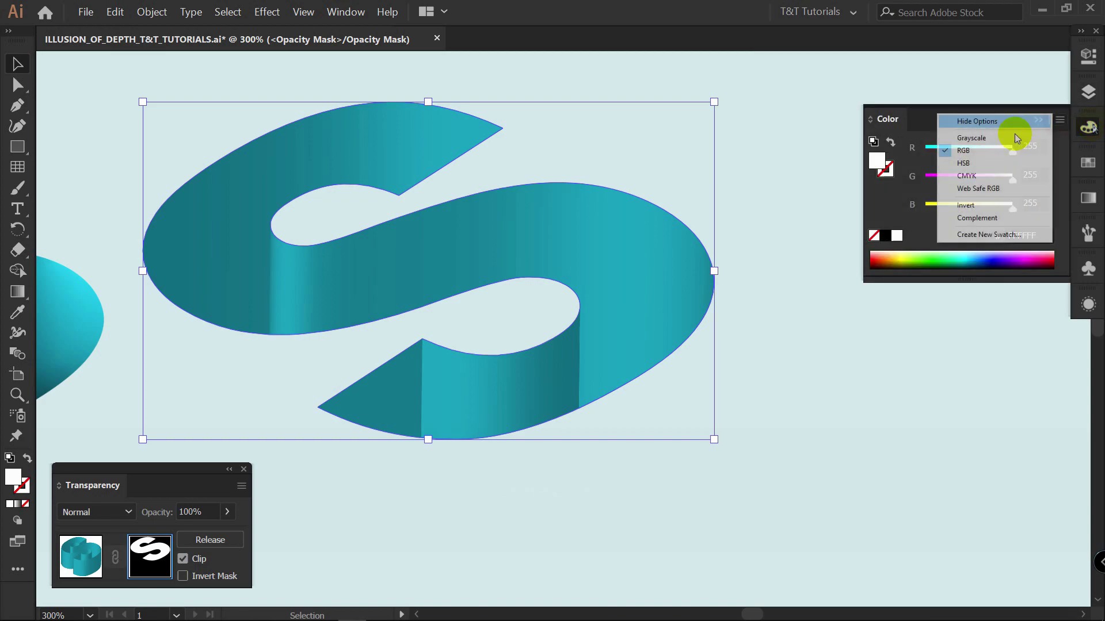
pyautogui.click(968, 138)
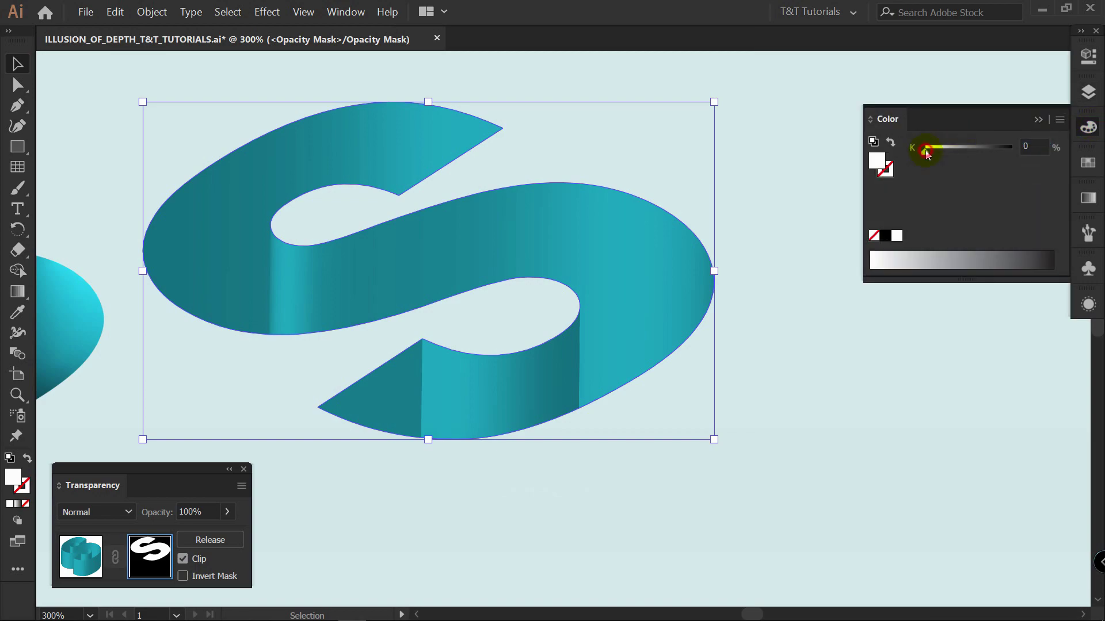
pyautogui.moveTo(923, 150)
pyautogui.mouseDown()
pyautogui.moveTo(1013, 151)
pyautogui.moveTo(920, 151)
pyautogui.mouseUp()
pyautogui.click(1088, 92)
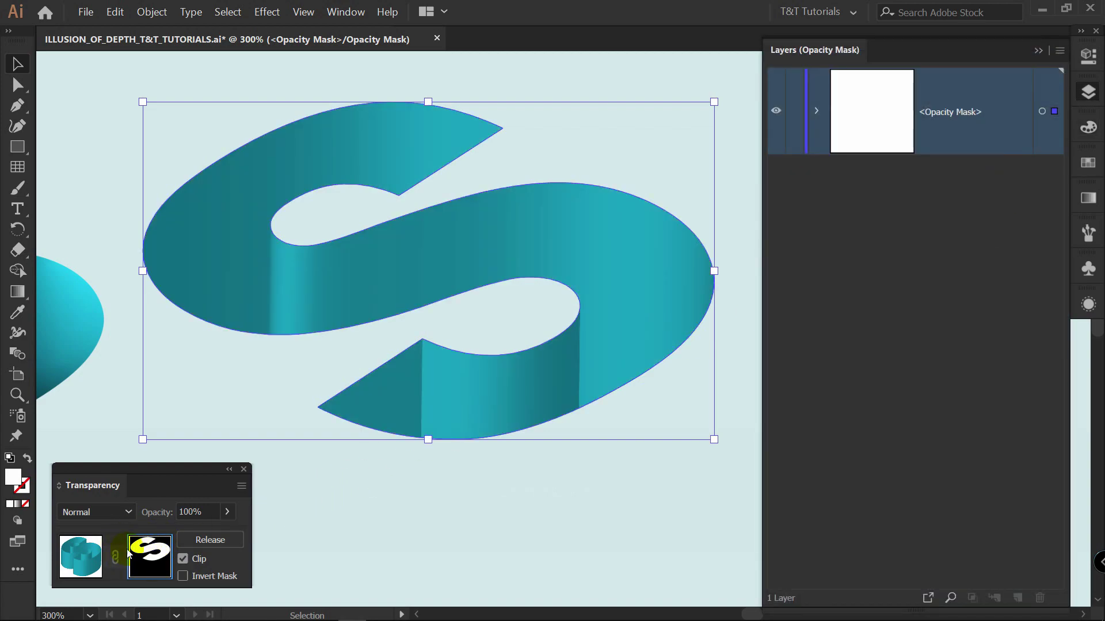
pyautogui.click(84, 552)
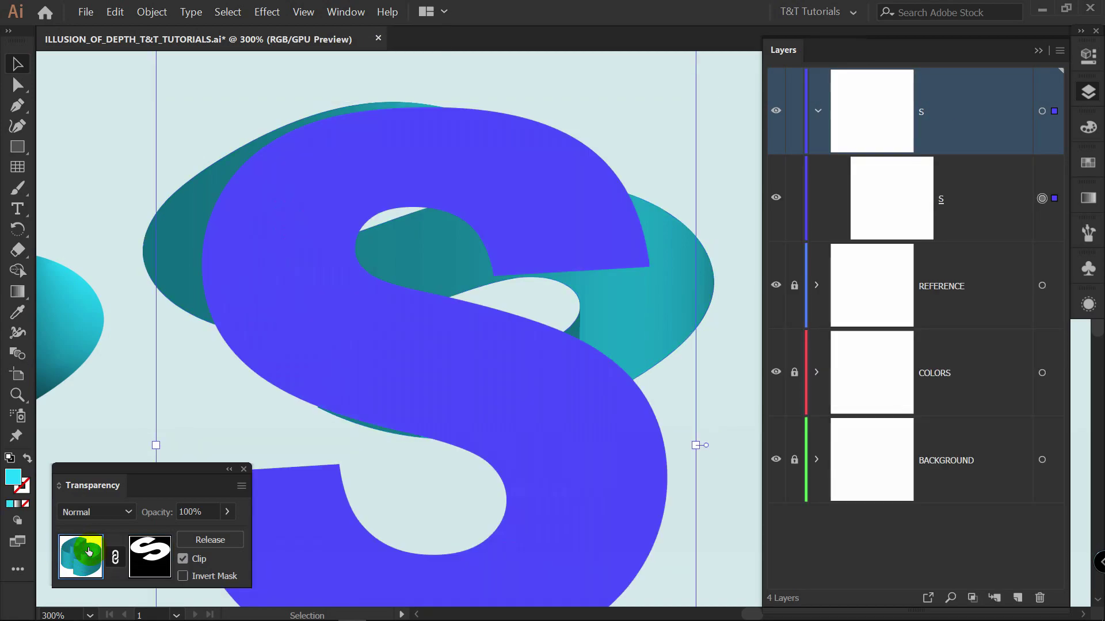
# - Edit the S's 3D Extrude & Bevel effect with preview on, moving its light slightly lower on the shading sphere and adding a second light
pyautogui.click(1088, 56)
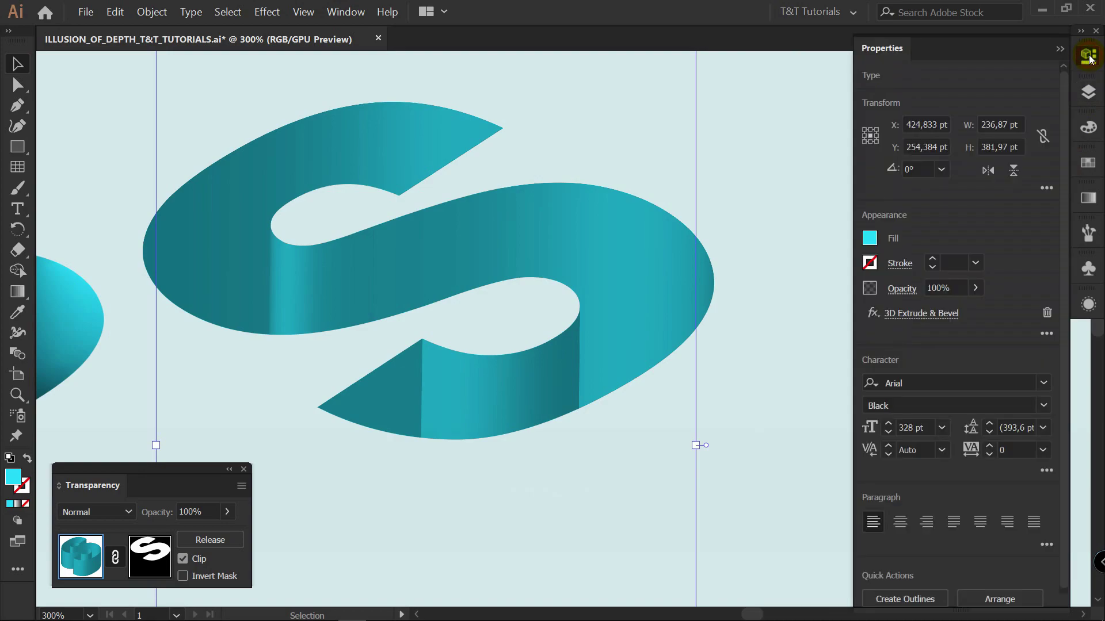
pyautogui.click(943, 316)
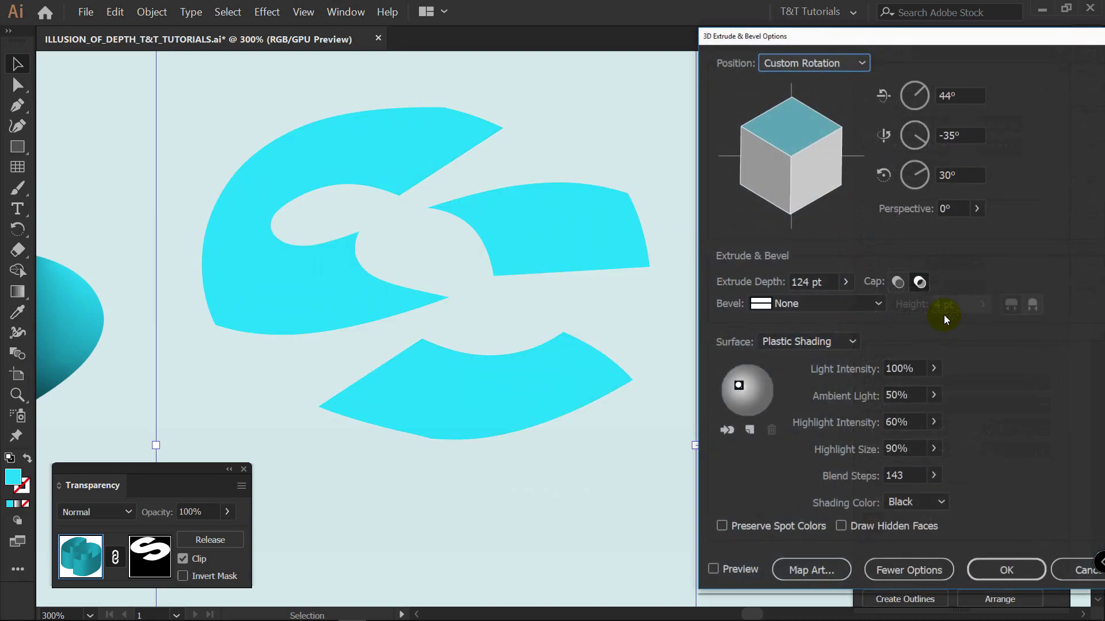
pyautogui.click(739, 571)
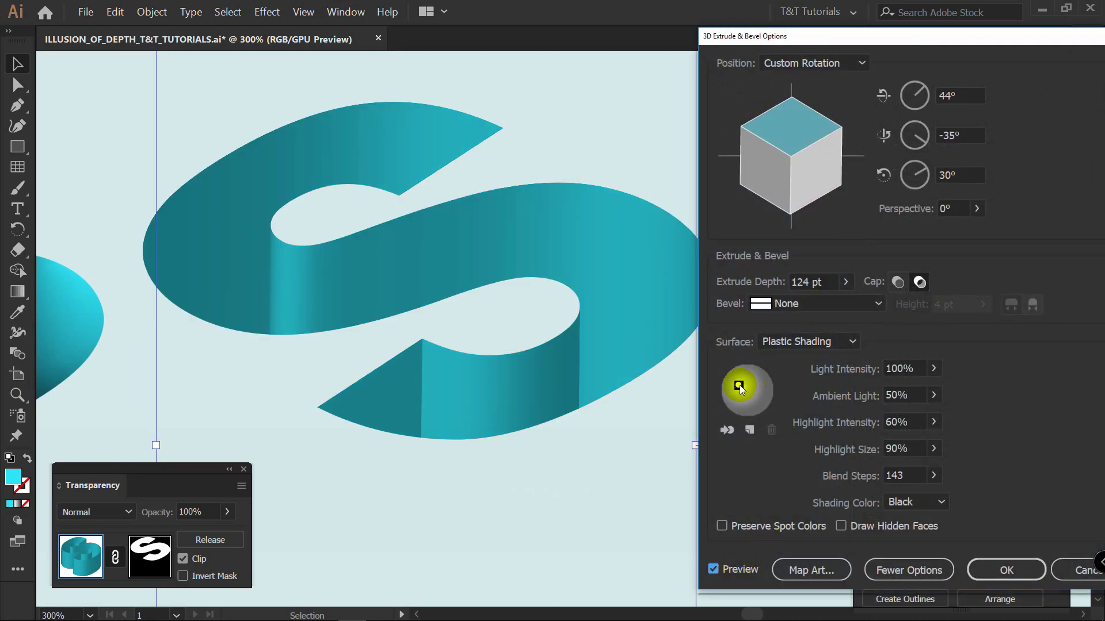
pyautogui.moveTo(738, 382)
pyautogui.mouseDown()
pyautogui.moveTo(747, 399)
pyautogui.moveTo(738, 394)
pyautogui.mouseUp()
pyautogui.click(750, 431)
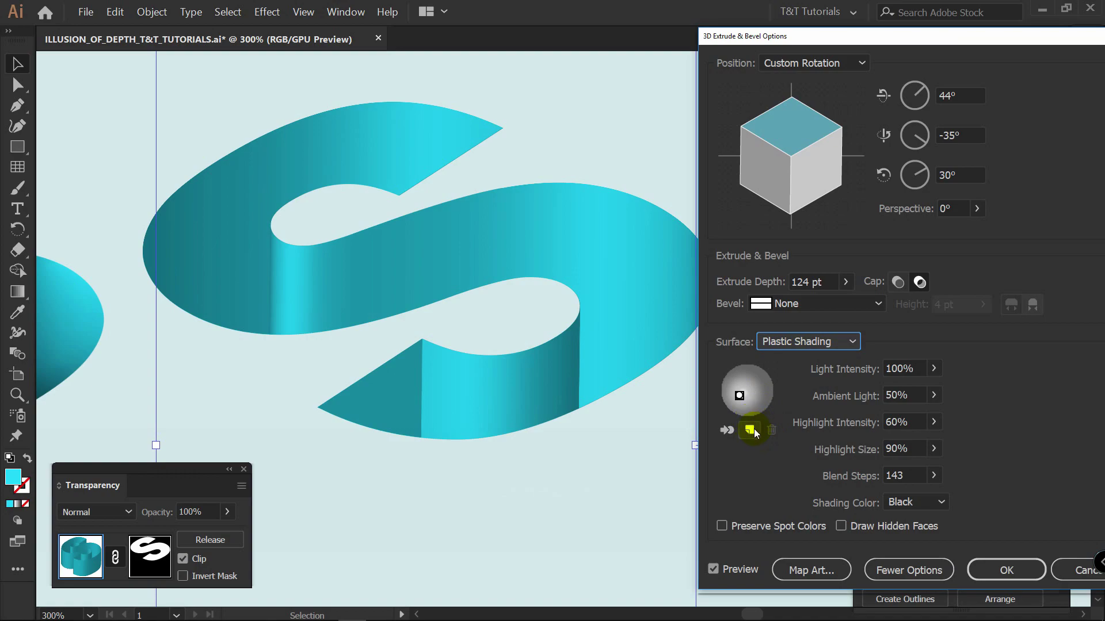
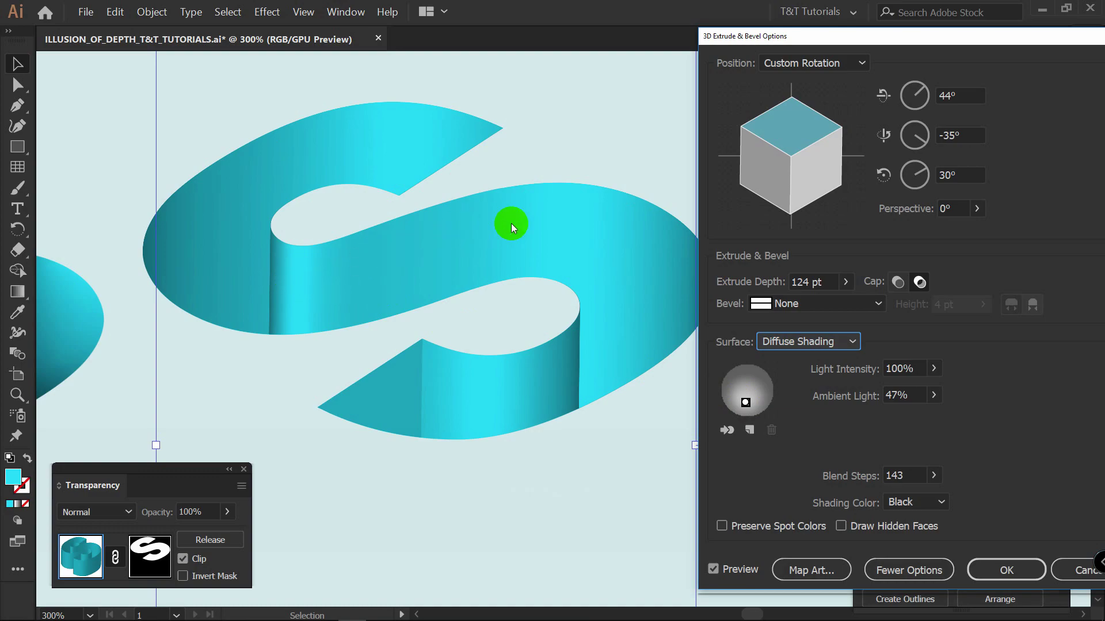
# - Accept the S's 3D Extrude & Bevel settings and paste a copy of the masked S in place in front
pyautogui.click(1017, 572)
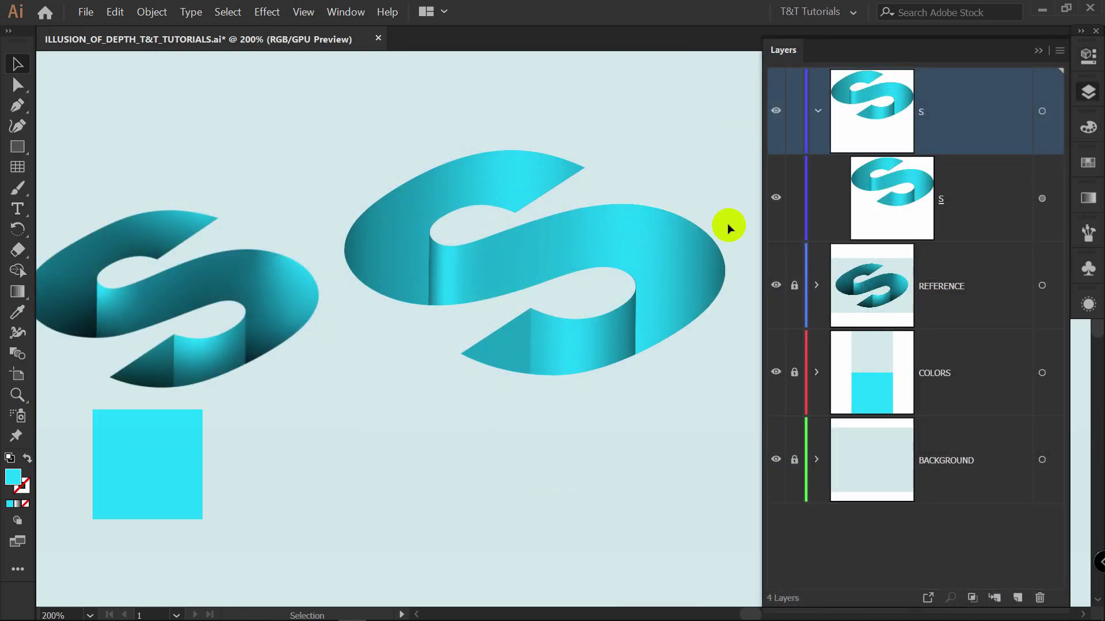
pyautogui.hotkey('ctrl', 'f')
pyautogui.hotkey('ctrl', 'z')
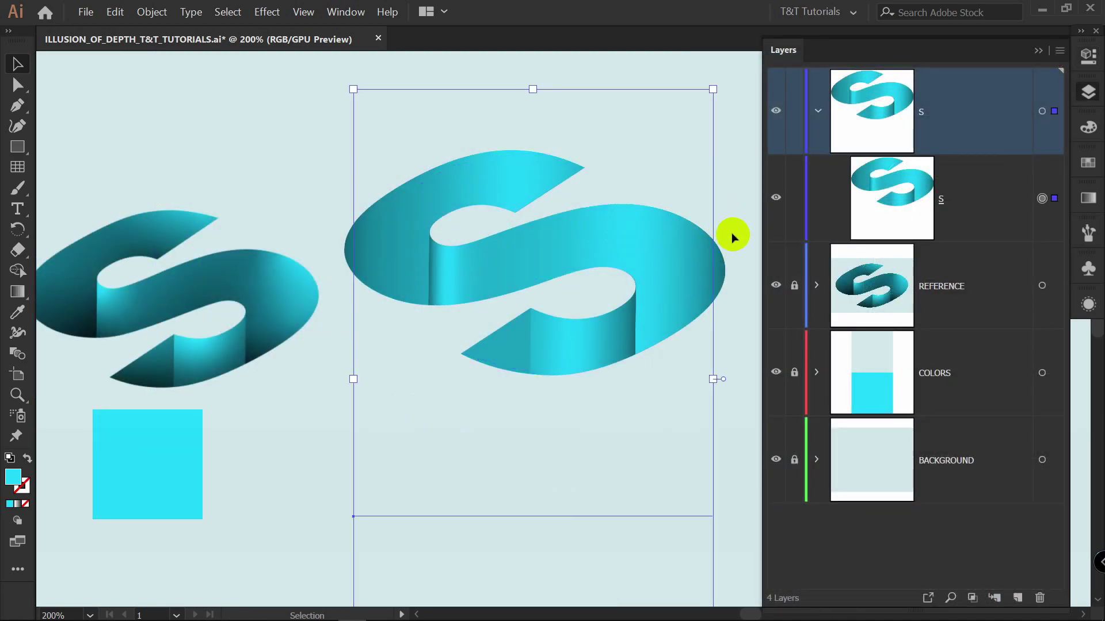
pyautogui.hotkey('ctrl', 'c')
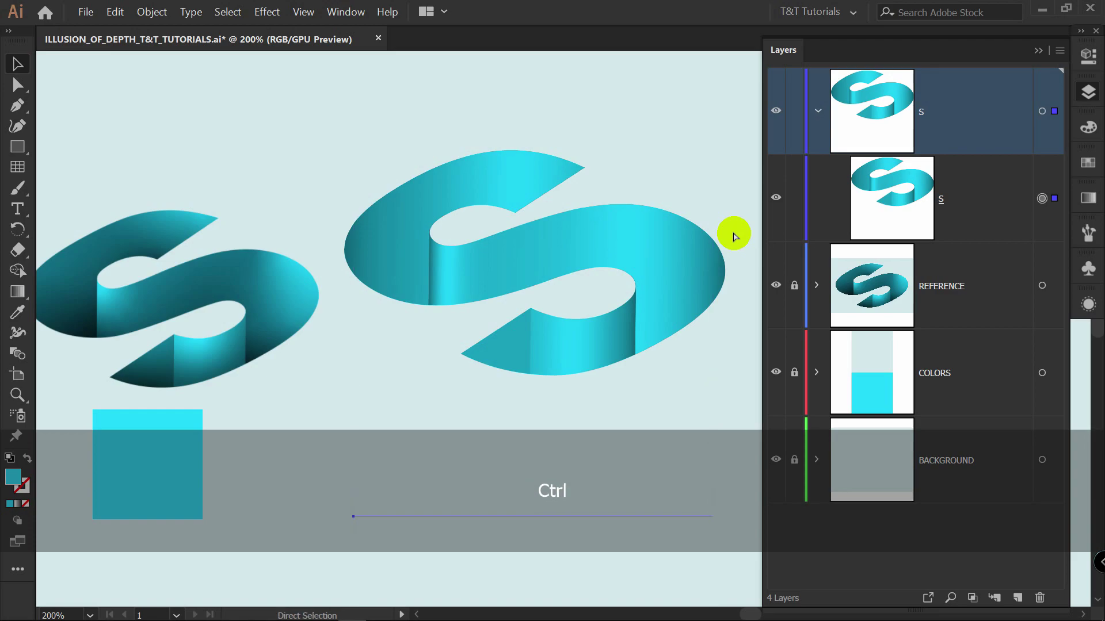
pyautogui.hotkey('ctrl', 'f')
# - Set the front S copy's blending mode to Multiply and its opacity to 60%
pyautogui.click(1087, 56)
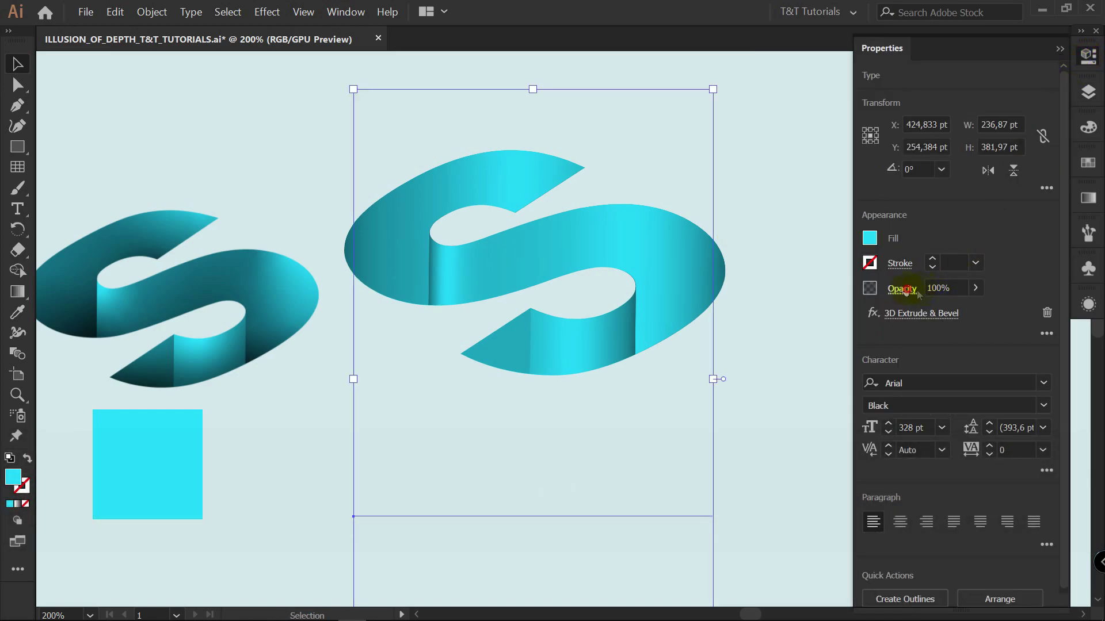
pyautogui.click(905, 290)
pyautogui.click(785, 320)
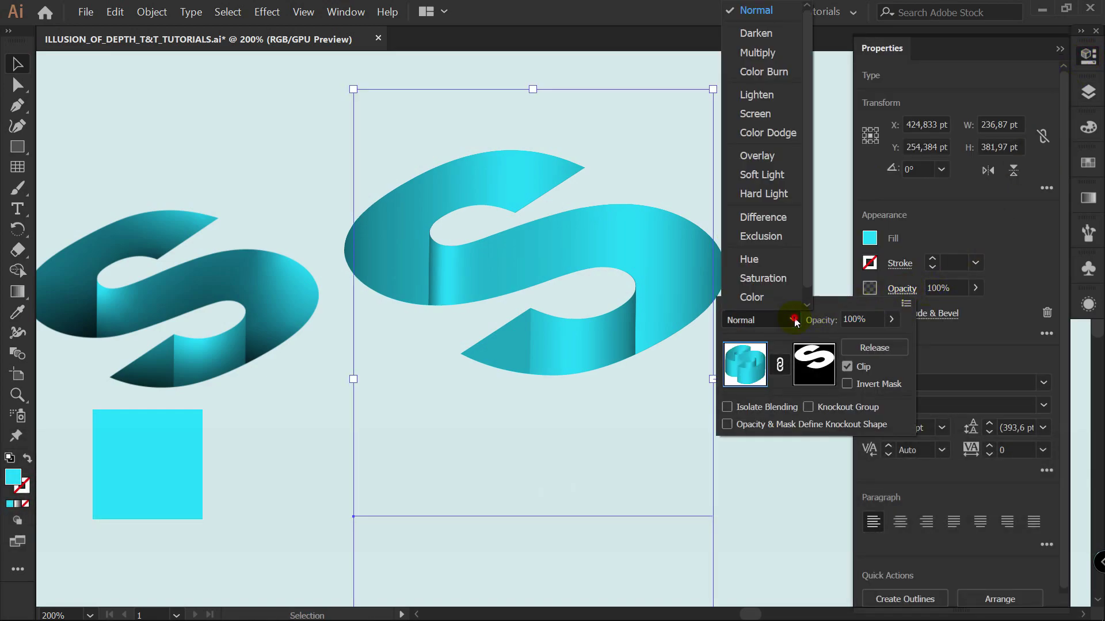
pyautogui.click(774, 52)
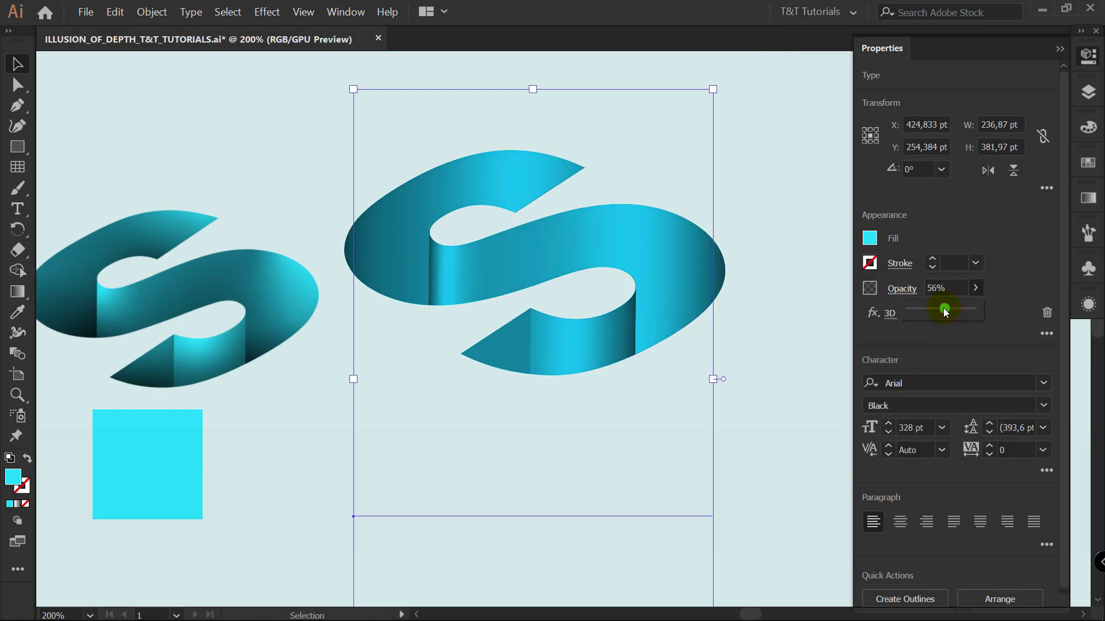
pyautogui.moveTo(944, 308)
pyautogui.mouseDown()
pyautogui.moveTo(934, 309)
pyautogui.moveTo(948, 309)
pyautogui.mouseUp()
pyautogui.click(999, 280)
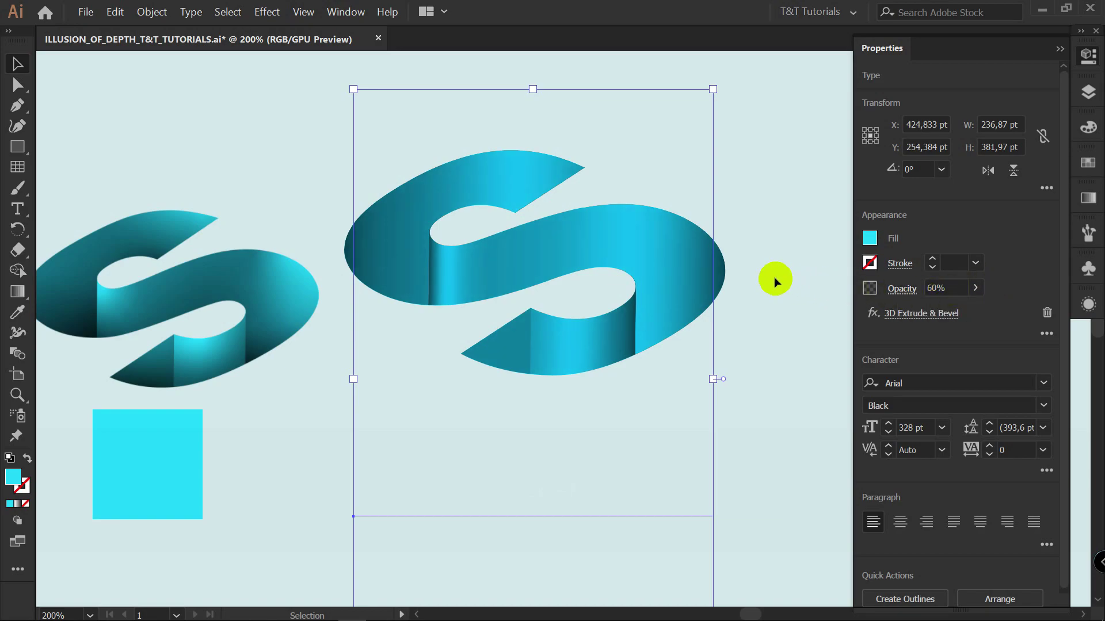
# - Edit the front copy's 3D Extrude & Bevel effect with Plastic Shading, moving the light toward the shading sphere's lower right and setting Ambient Light to 25%
pyautogui.click(1088, 91)
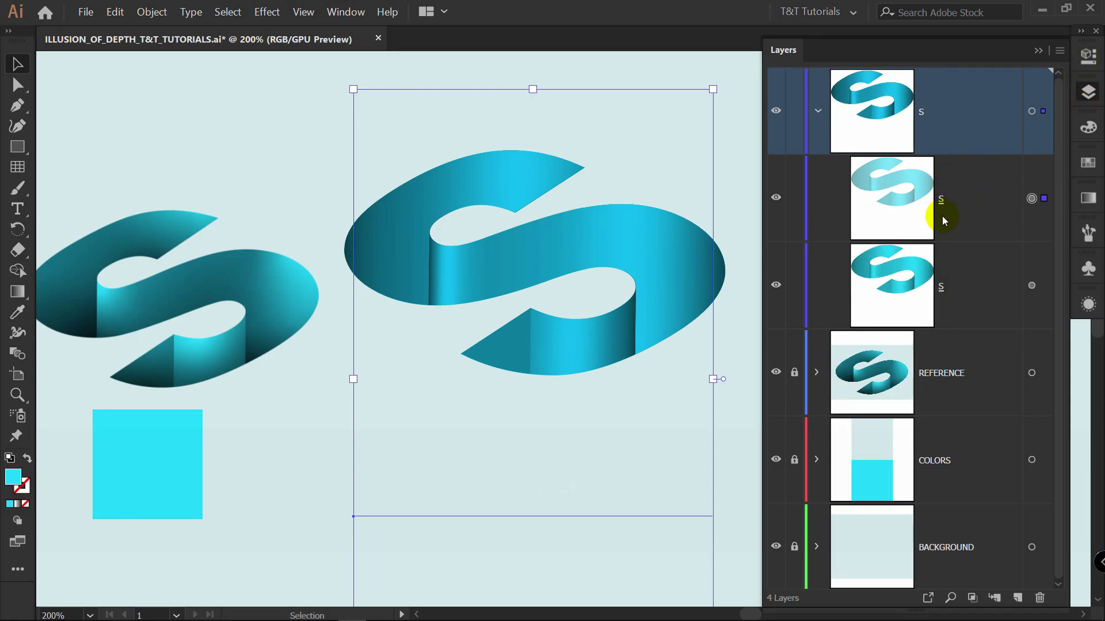
pyautogui.click(1088, 55)
pyautogui.click(932, 313)
pyautogui.click(730, 568)
pyautogui.moveTo(745, 401); pyautogui.dragTo(747, 388)
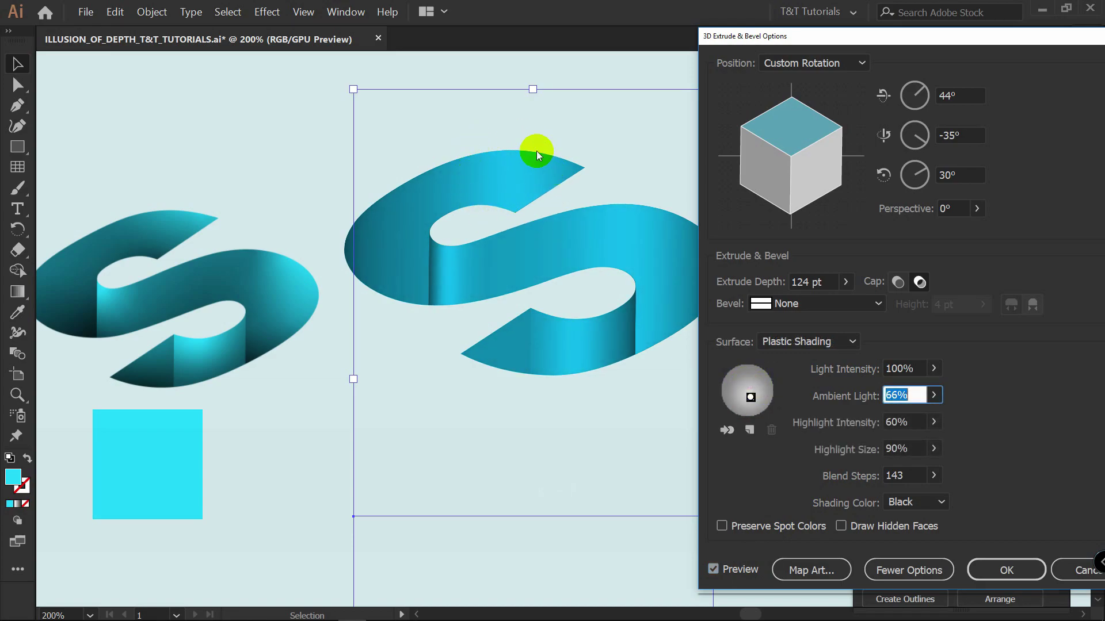
pyautogui.moveTo(750, 397)
pyautogui.mouseDown()
pyautogui.moveTo(766, 393)
pyautogui.moveTo(761, 405)
pyautogui.mouseUp()
pyautogui.click(933, 395)
pyautogui.moveTo(911, 416); pyautogui.dragTo(884, 416)
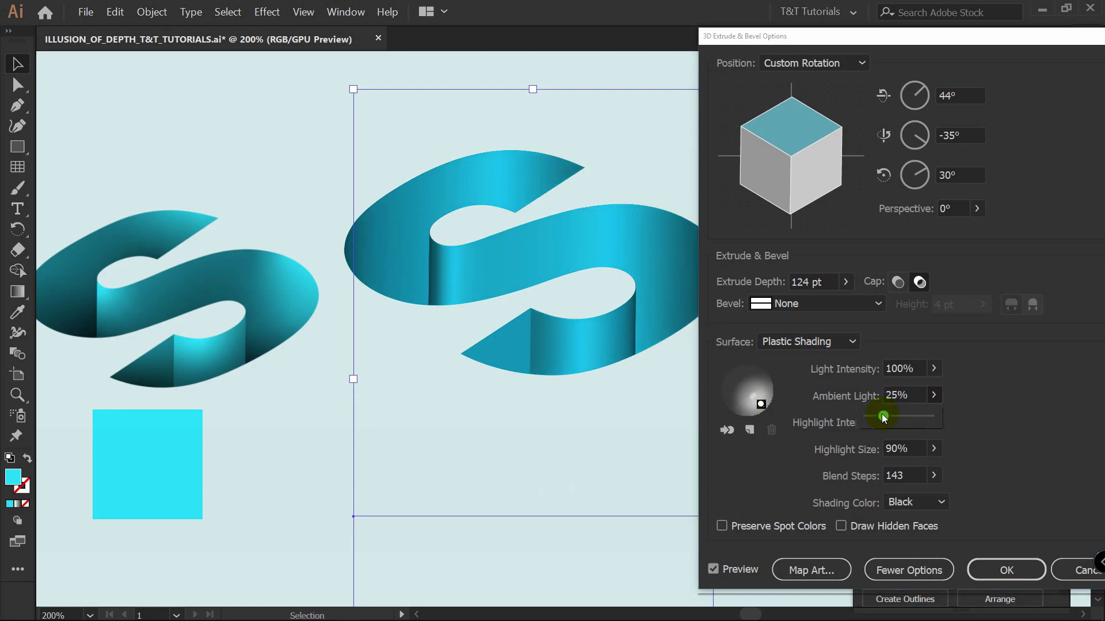
pyautogui.click(759, 406)
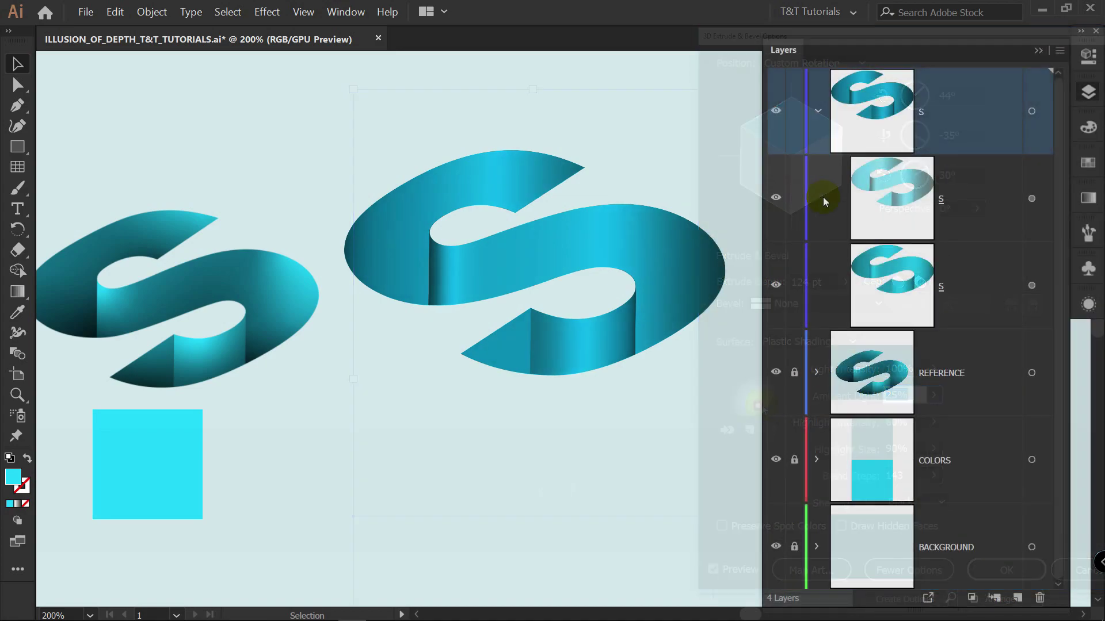
pyautogui.click(867, 195)
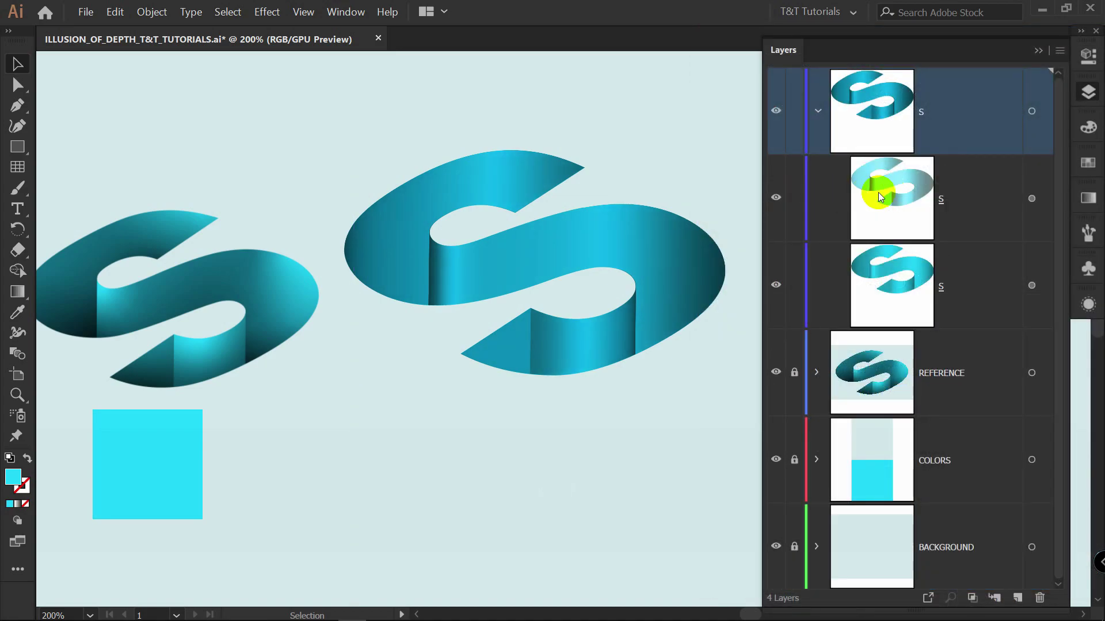
# - Hide the front S copy and release the opacity mask of the S beneath it
pyautogui.click(784, 198)
pyautogui.click(779, 196)
pyautogui.click(778, 196)
pyautogui.hotkey('ctrl', 'f')
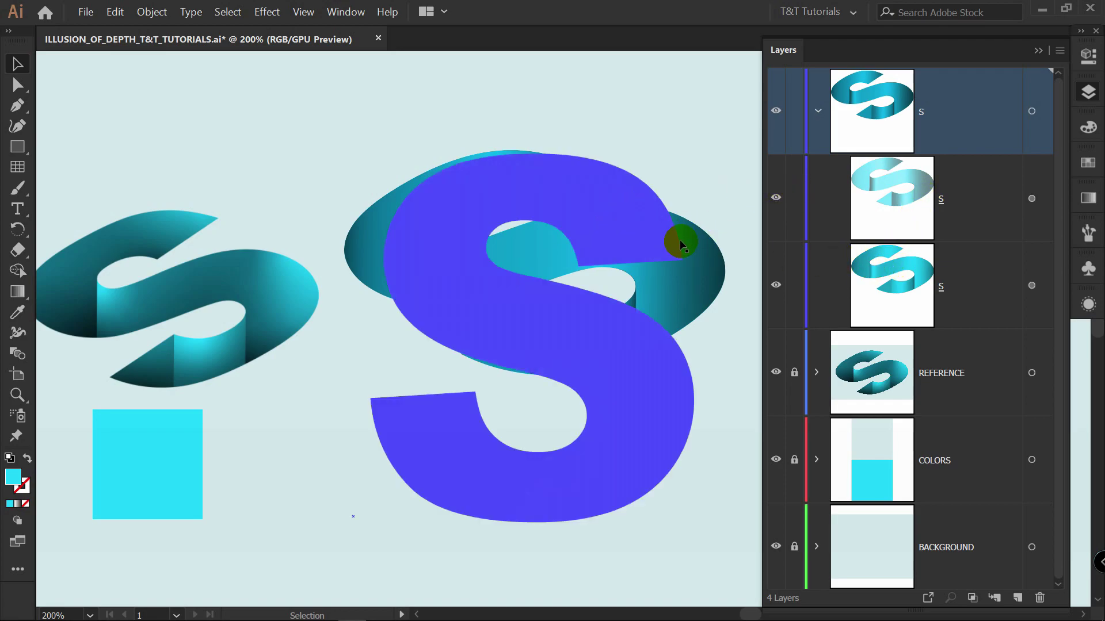
pyautogui.click(776, 198)
pyautogui.click(692, 326)
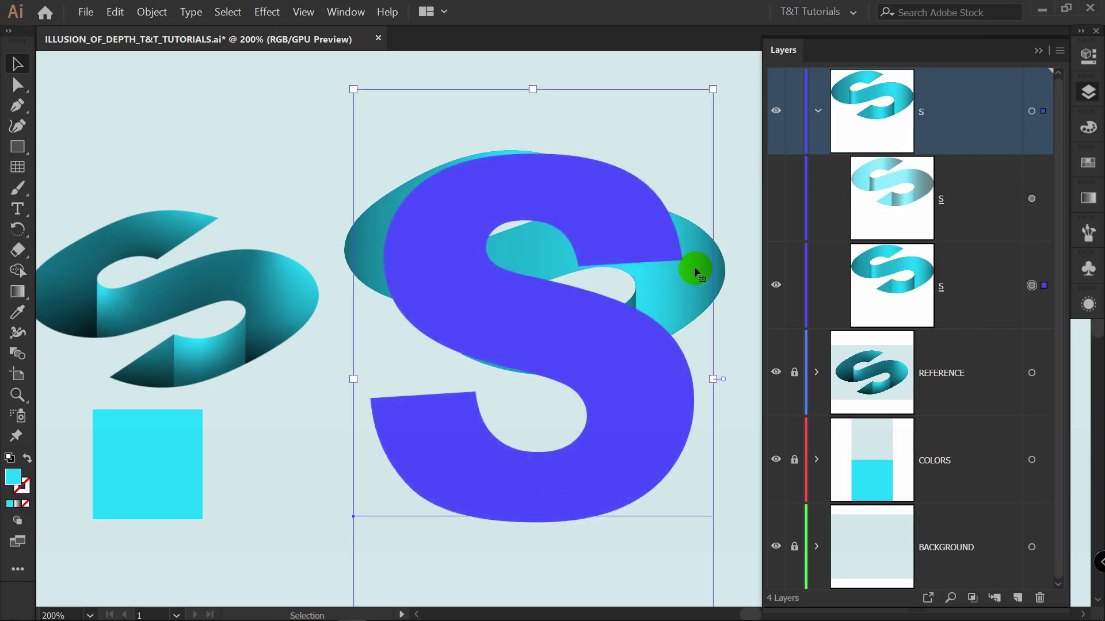
pyautogui.click(345, 12)
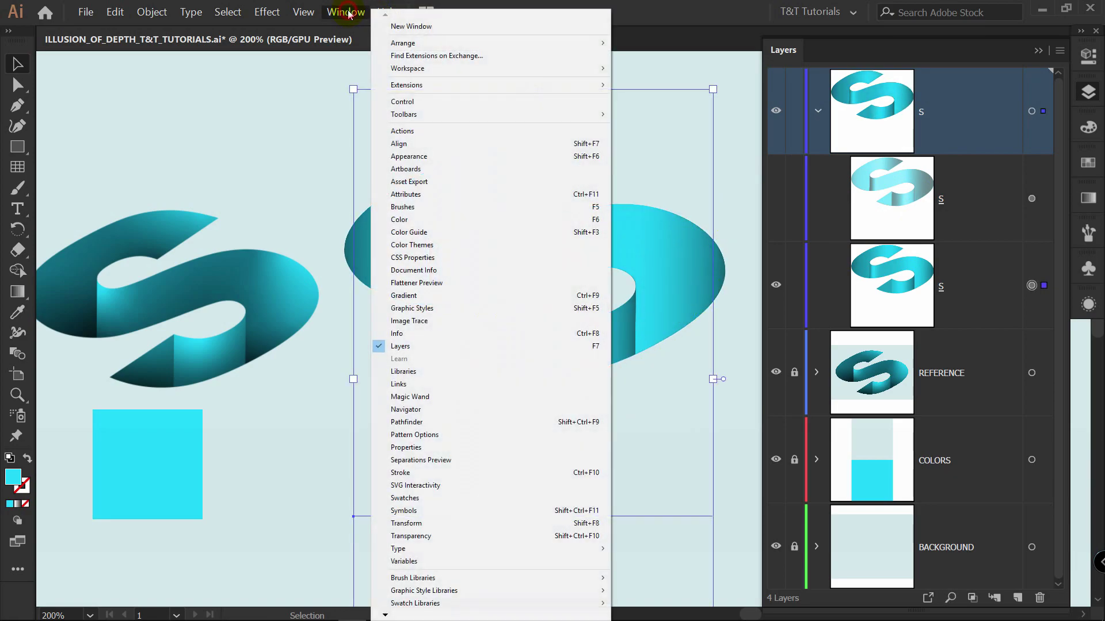
pyautogui.click(392, 535)
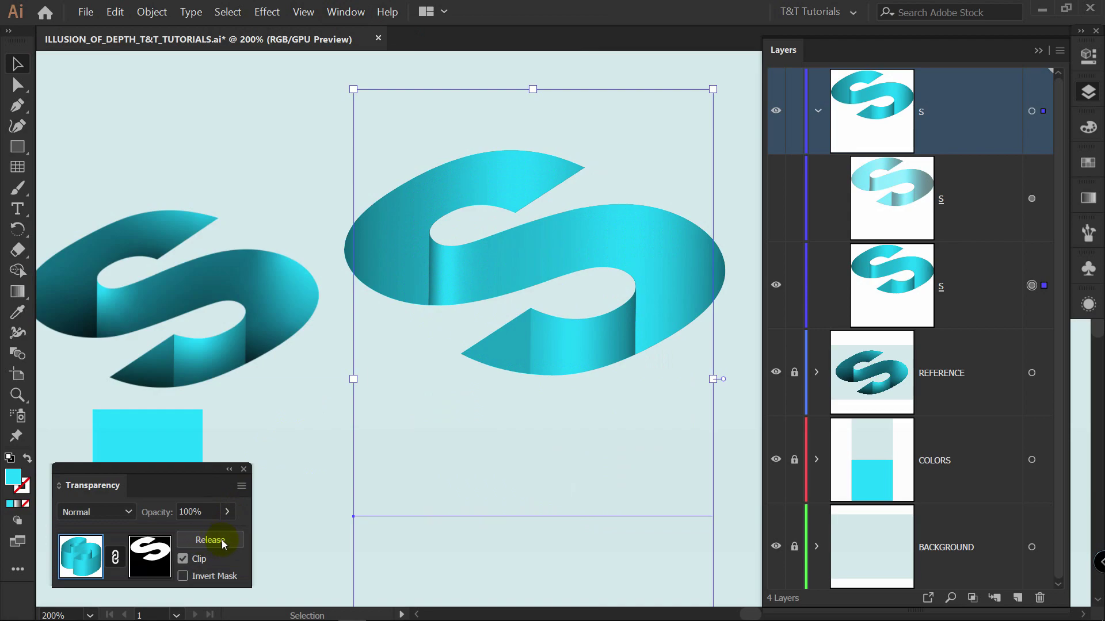
pyautogui.click(210, 540)
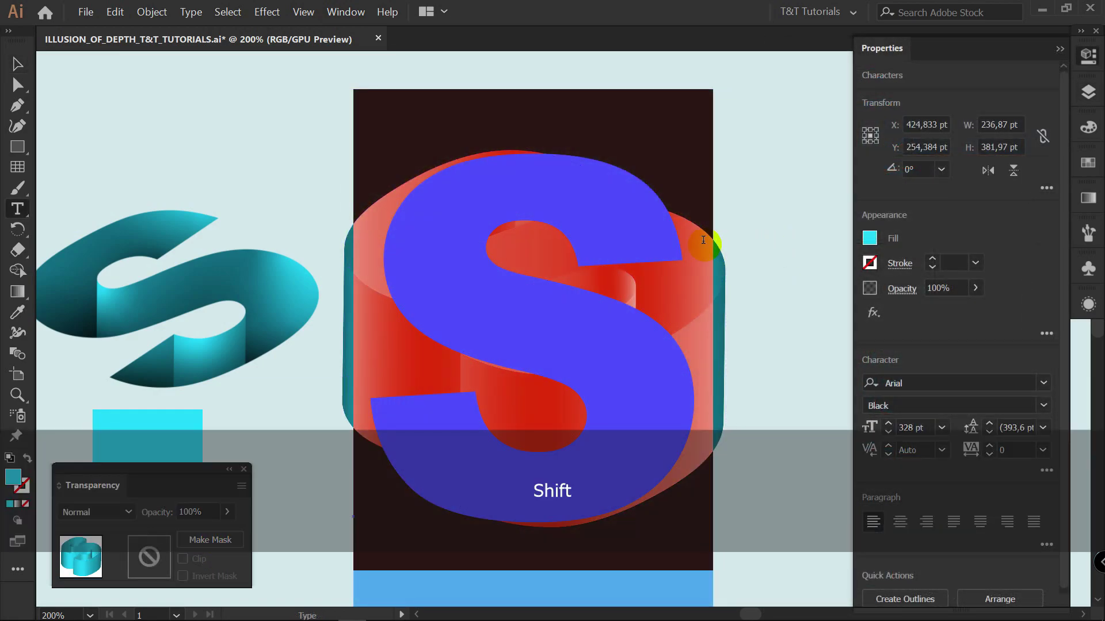
# - Try replacing the letter with A and editing its 3D extrusion with two lights and a depth of 240 pt
pyautogui.write('A')
pyautogui.press('Escape')
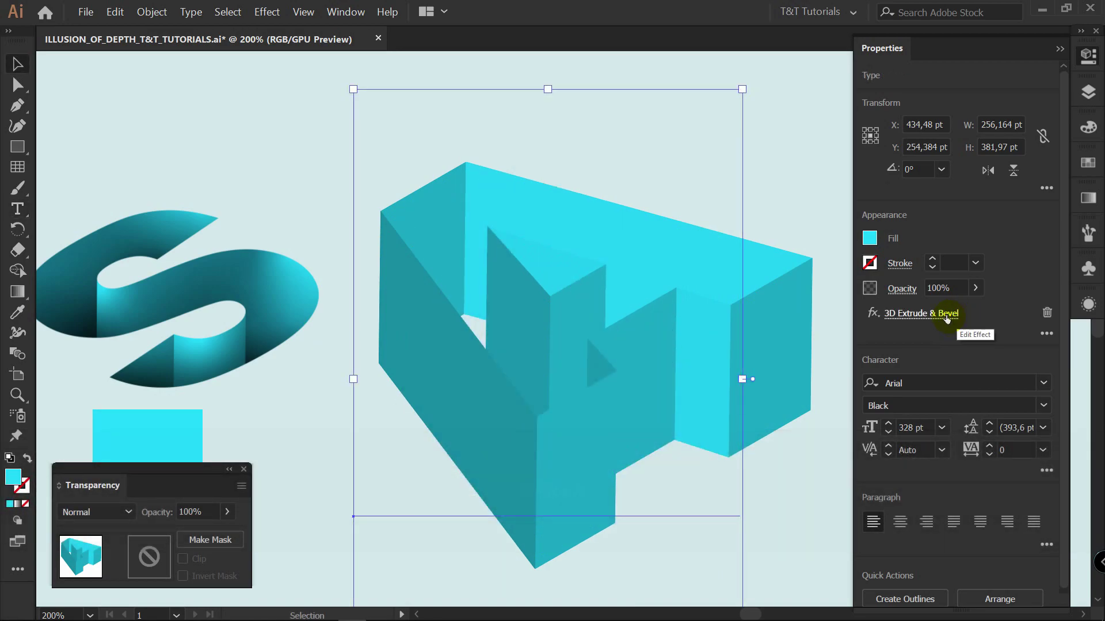
pyautogui.click(948, 315)
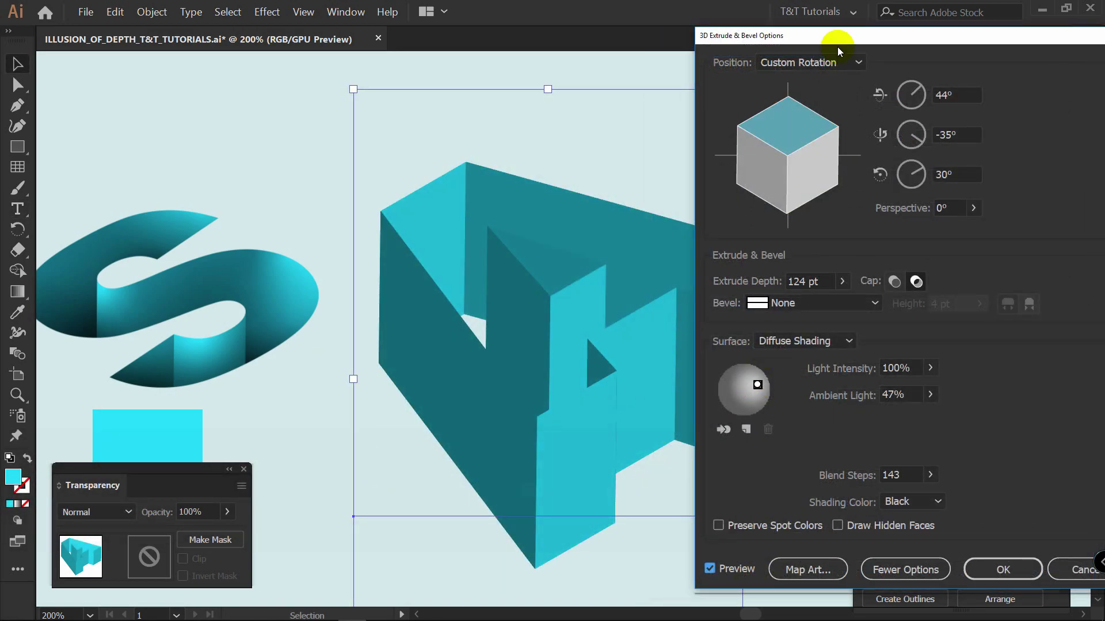
pyautogui.moveTo(838, 37); pyautogui.dragTo(883, 42)
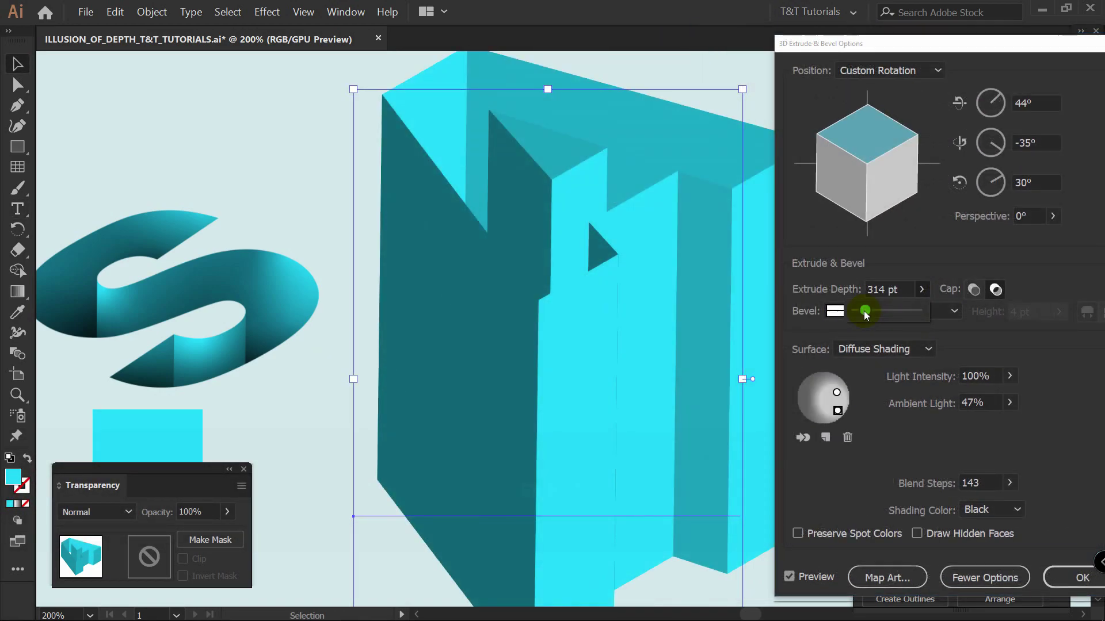
pyautogui.moveTo(864, 311); pyautogui.dragTo(861, 313)
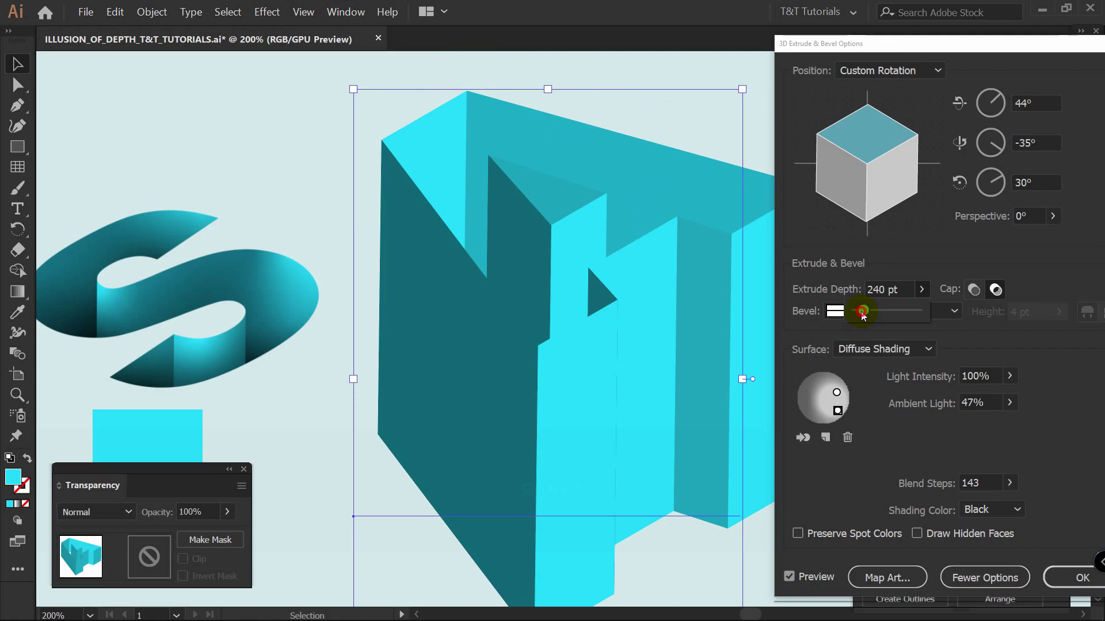
pyautogui.moveTo(869, 44); pyautogui.dragTo(824, 46)
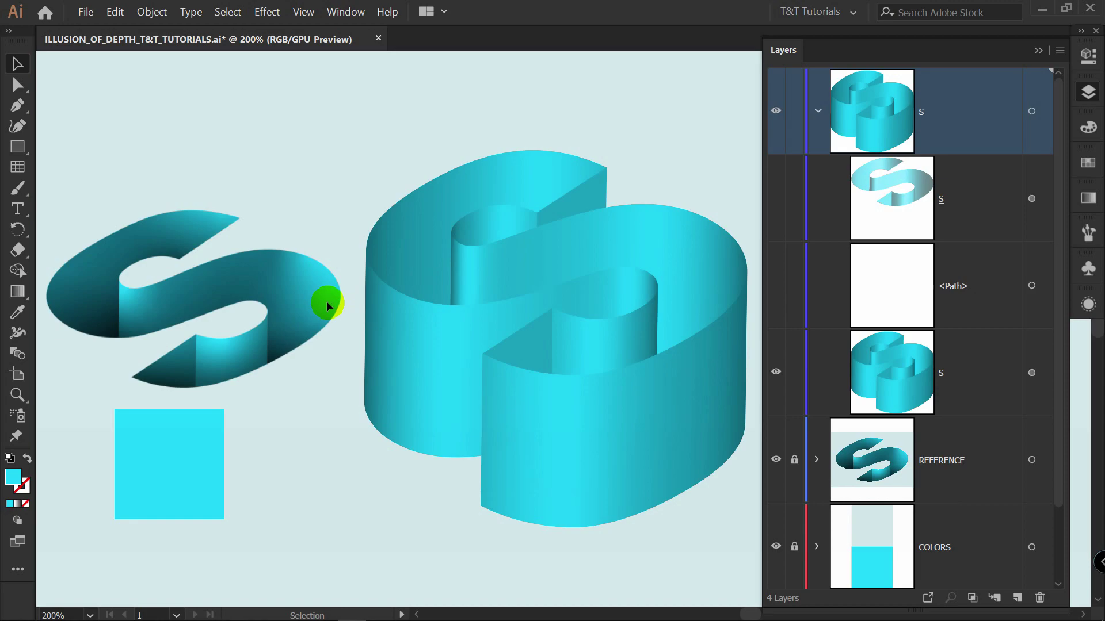
# - Delete the hidden S copy and the released mask path from the S layer
pyautogui.click(999, 179)
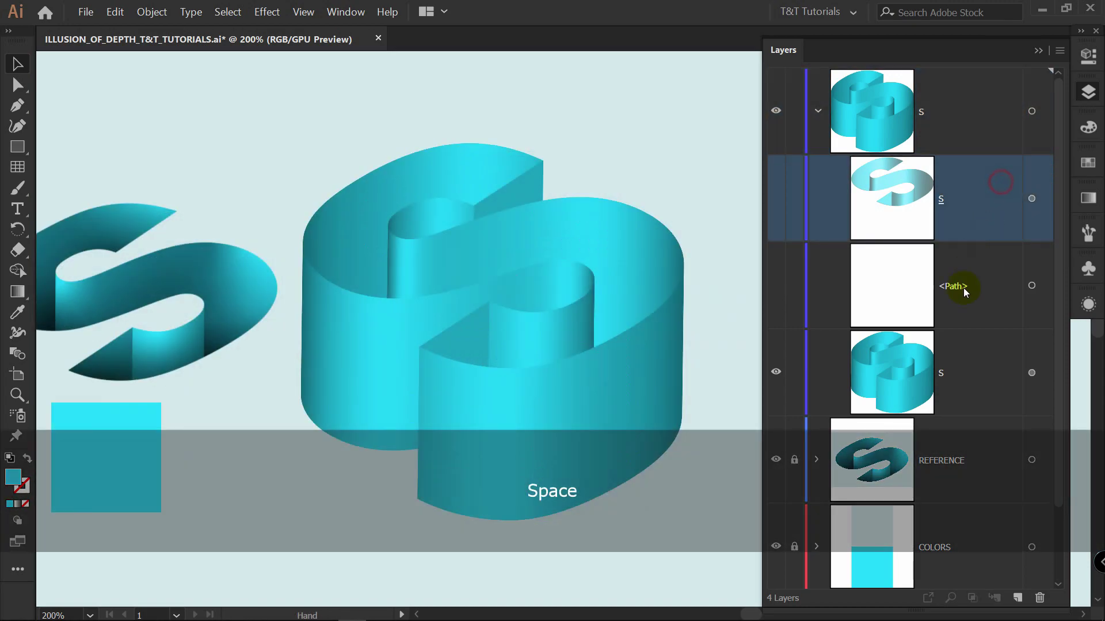
pyautogui.keyDown('shift'); pyautogui.click(964, 288); pyautogui.keyUp('shift')
pyautogui.moveTo(970, 292); pyautogui.dragTo(1039, 597)
# - Select the extruded S and remove its 3D Extrude & Bevel effect
pyautogui.click(525, 275)
pyautogui.hotkey('ctrl', 'shift', '[')
pyautogui.click(1088, 305)
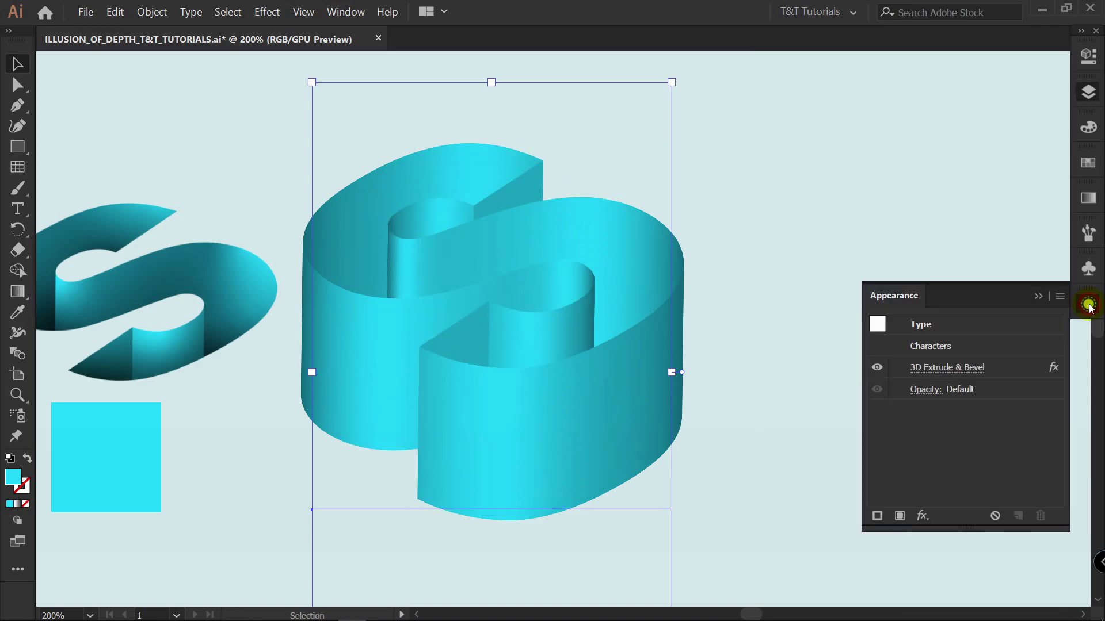
pyautogui.click(994, 367)
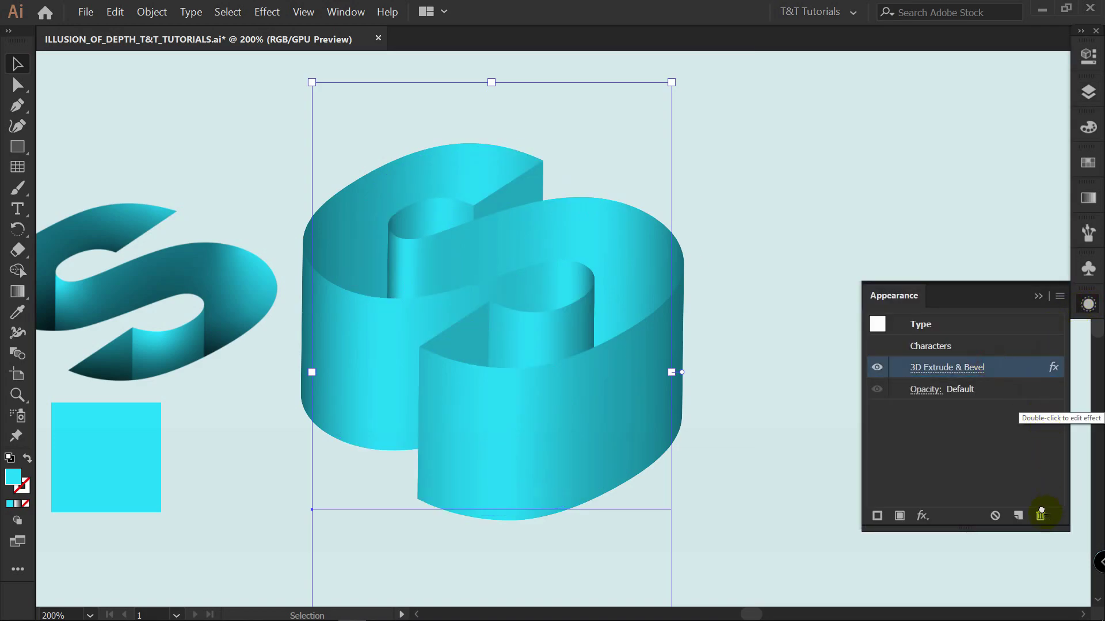
pyautogui.click(1039, 515)
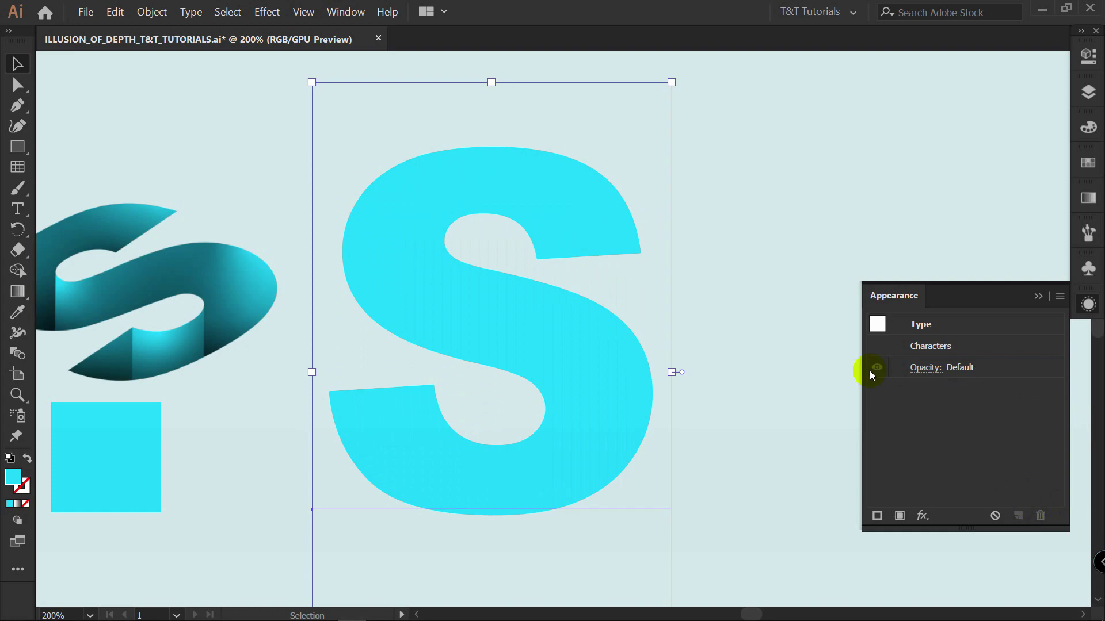
# - Apply 3D Extrude & Bevel to the flat S with preview on, starting from Isometric Top and rotating it to 44°, -35°, 30°
pyautogui.press('F7')
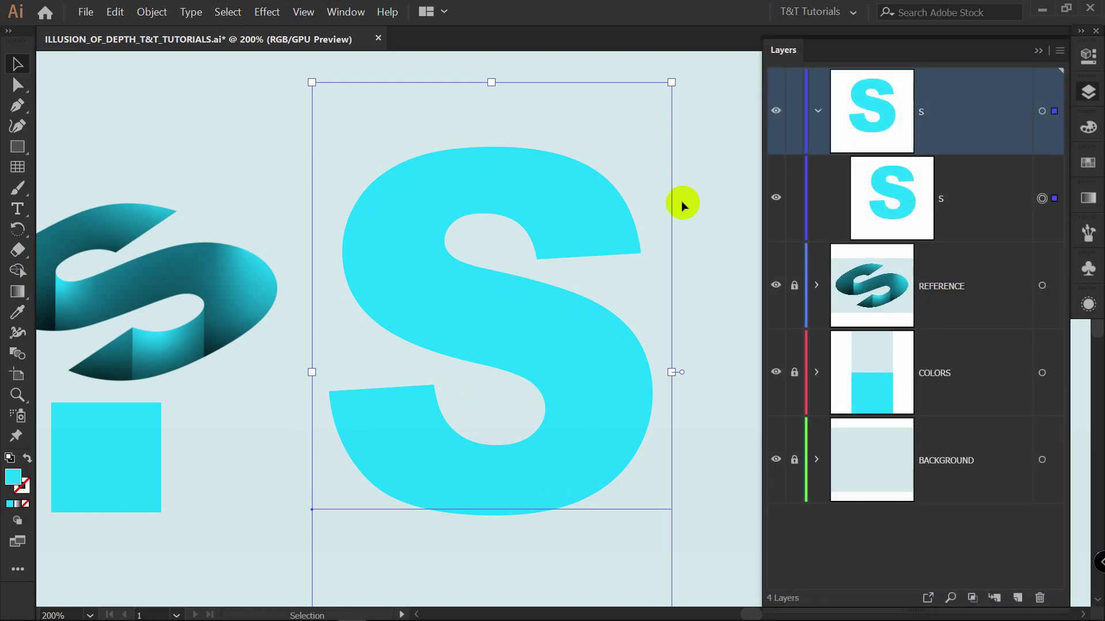
pyautogui.click(267, 11)
pyautogui.moveTo(275, 80)
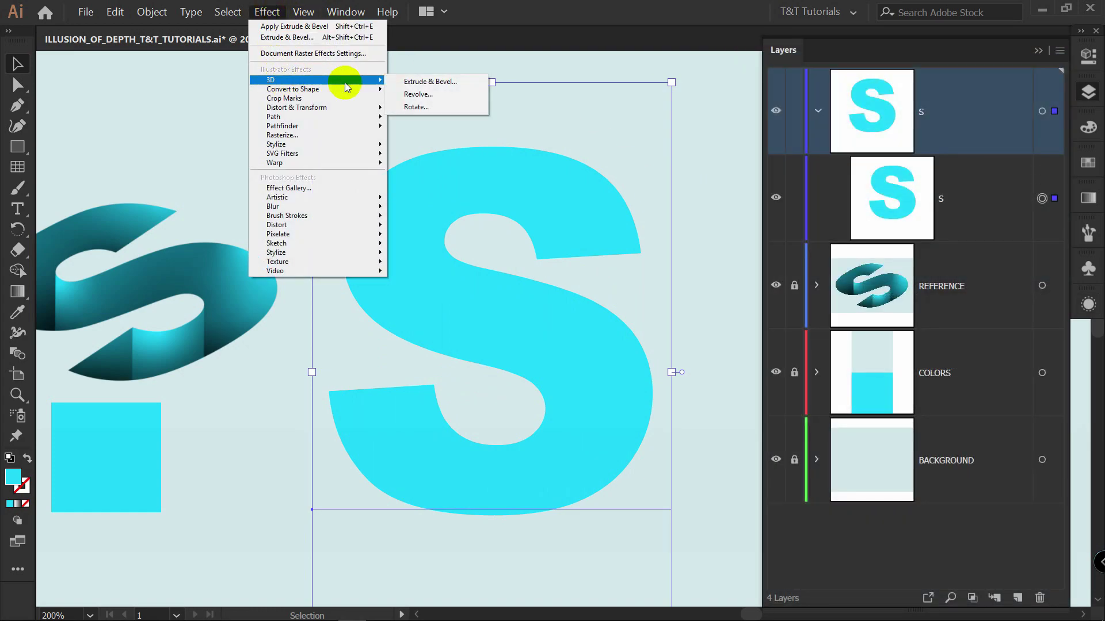
pyautogui.click(448, 84)
pyautogui.click(712, 578)
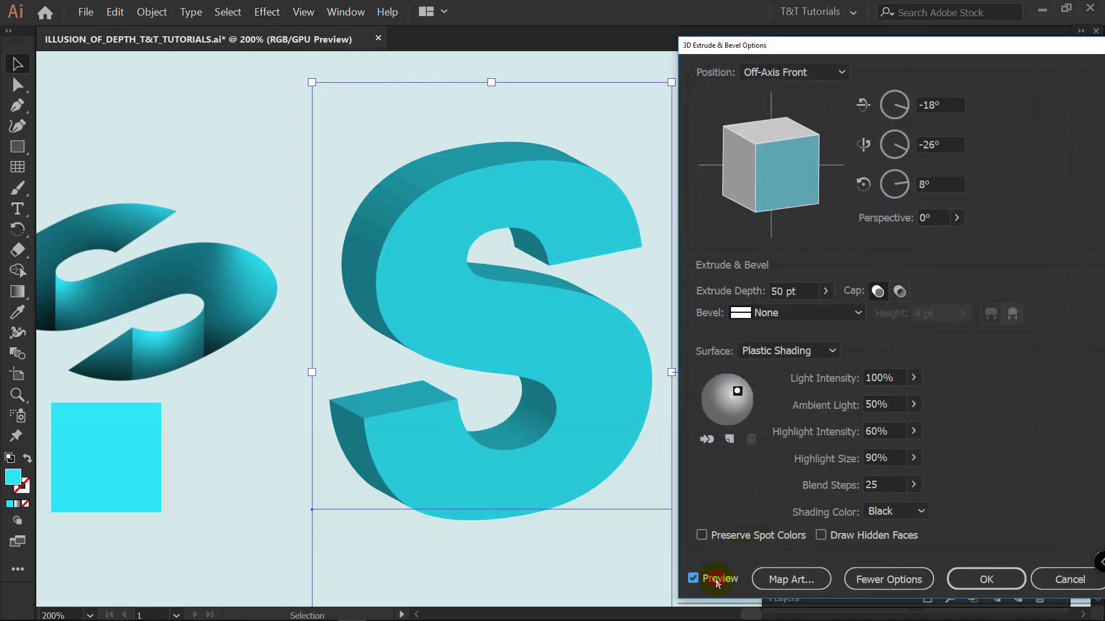
pyautogui.click(829, 73)
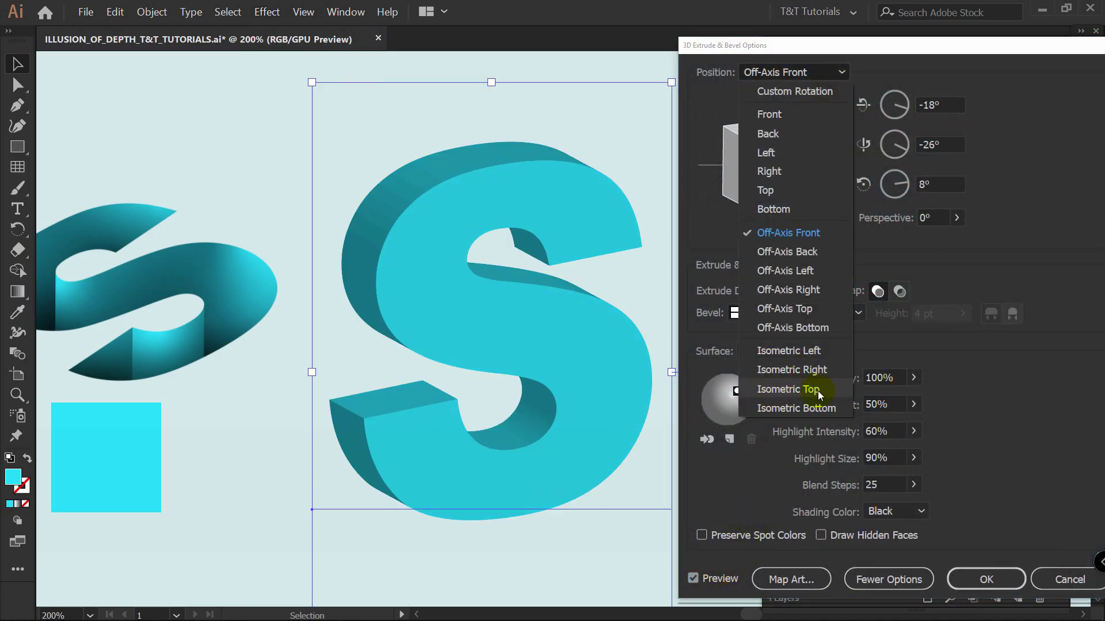
pyautogui.click(819, 394)
pyautogui.moveTo(816, 172); pyautogui.dragTo(768, 197)
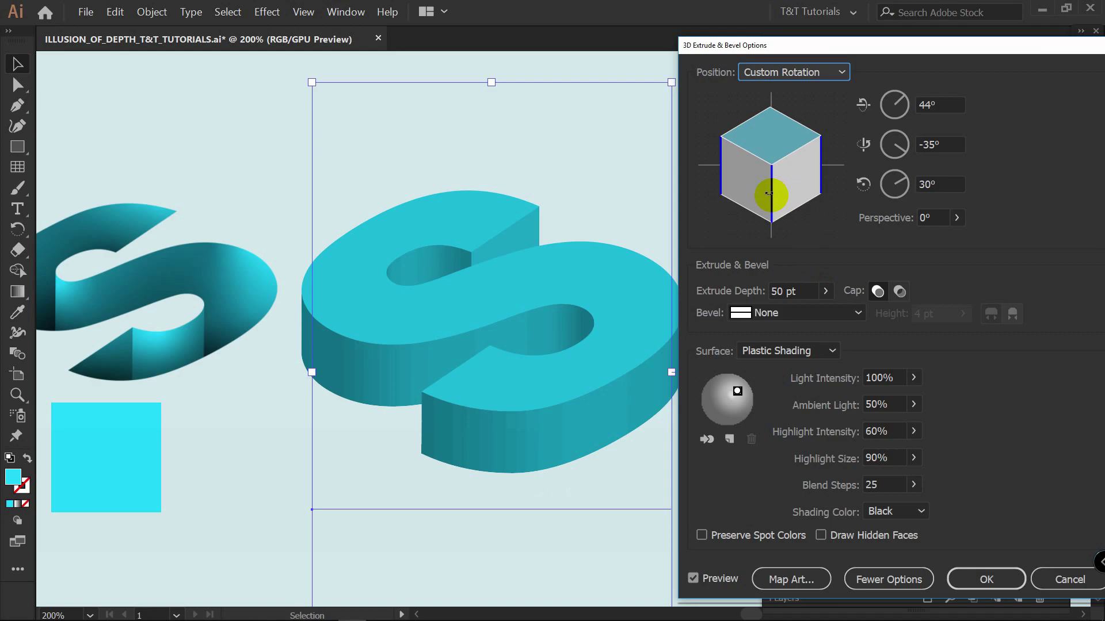
# - Turn the extrusion's cap off for a hollow appearance and set the extrude depth to 180 pt
pyautogui.click(899, 291)
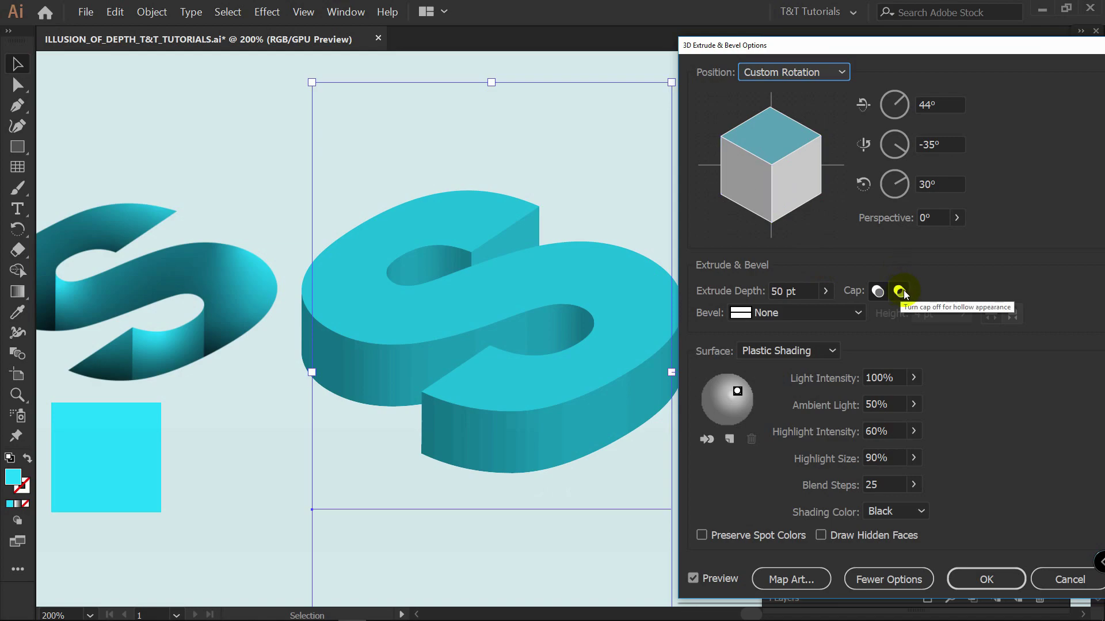
pyautogui.click(899, 291)
pyautogui.click(825, 291)
pyautogui.moveTo(758, 312); pyautogui.dragTo(772, 315)
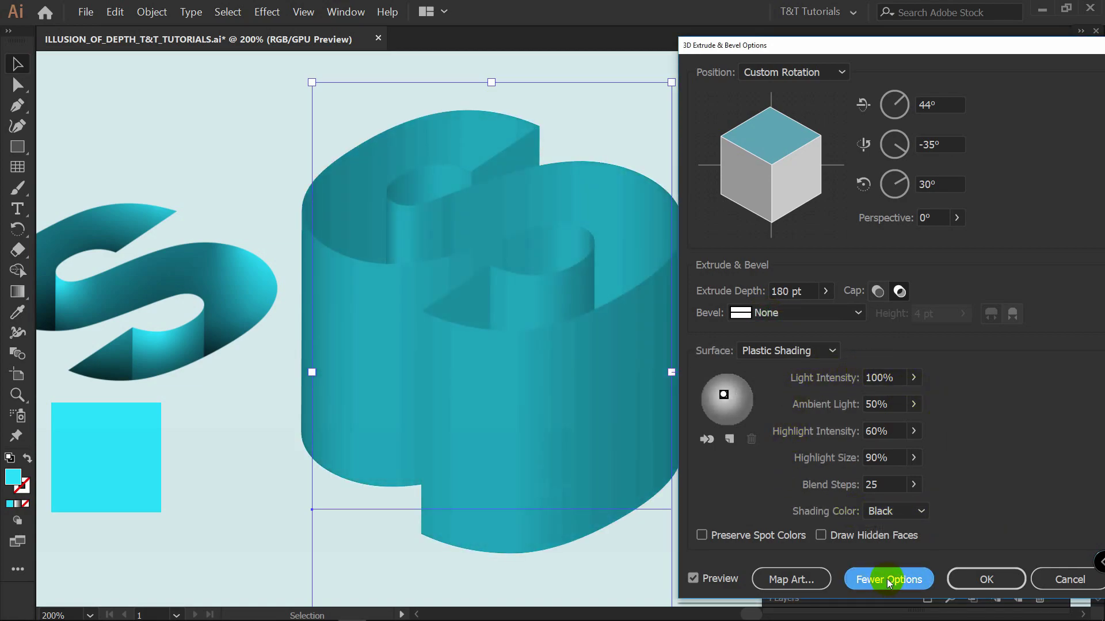
# - Set the extrusion's surface to No Shading and apply the effect
pyautogui.click(889, 580)
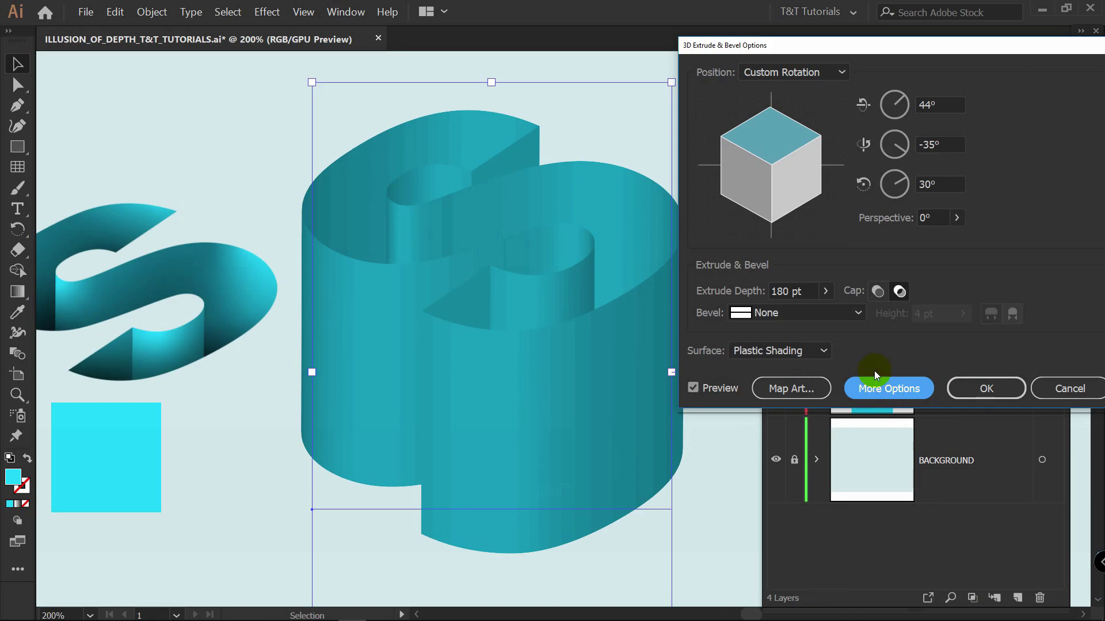
pyautogui.click(777, 351)
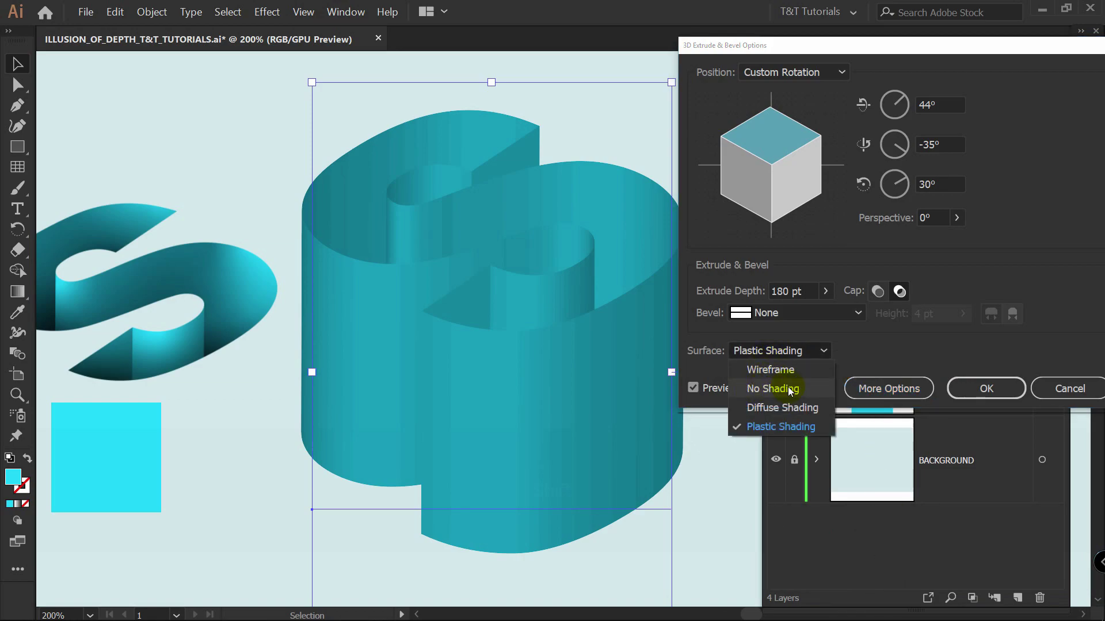
pyautogui.click(789, 389)
pyautogui.click(986, 388)
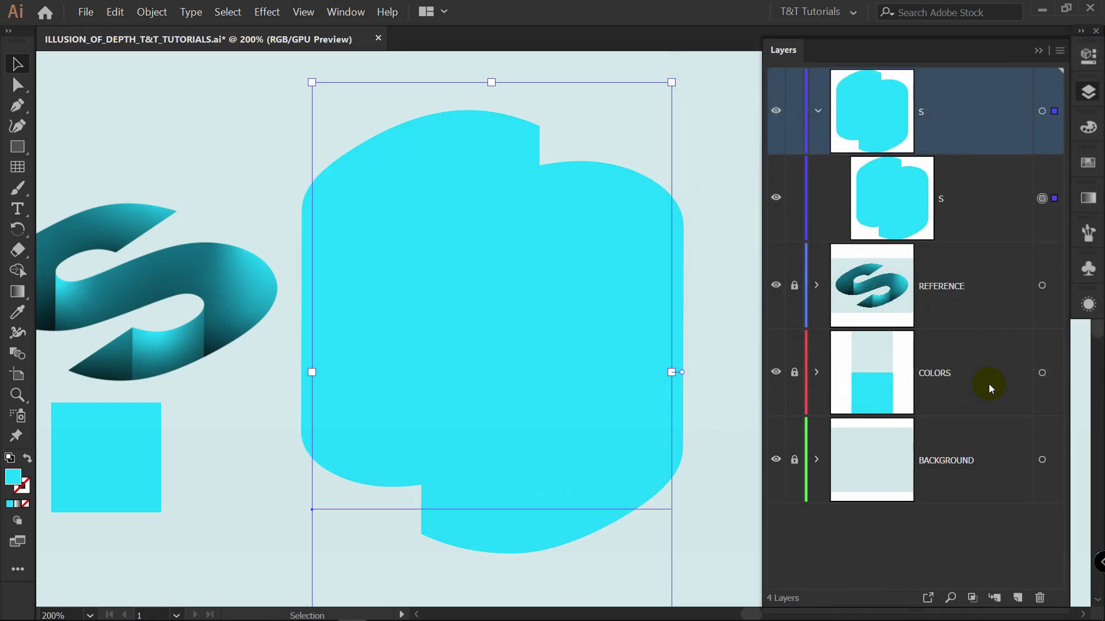
# - Expand the appearance of the extruded S and swap its fill and stroke to show the shapes as outlines
pyautogui.click(151, 12)
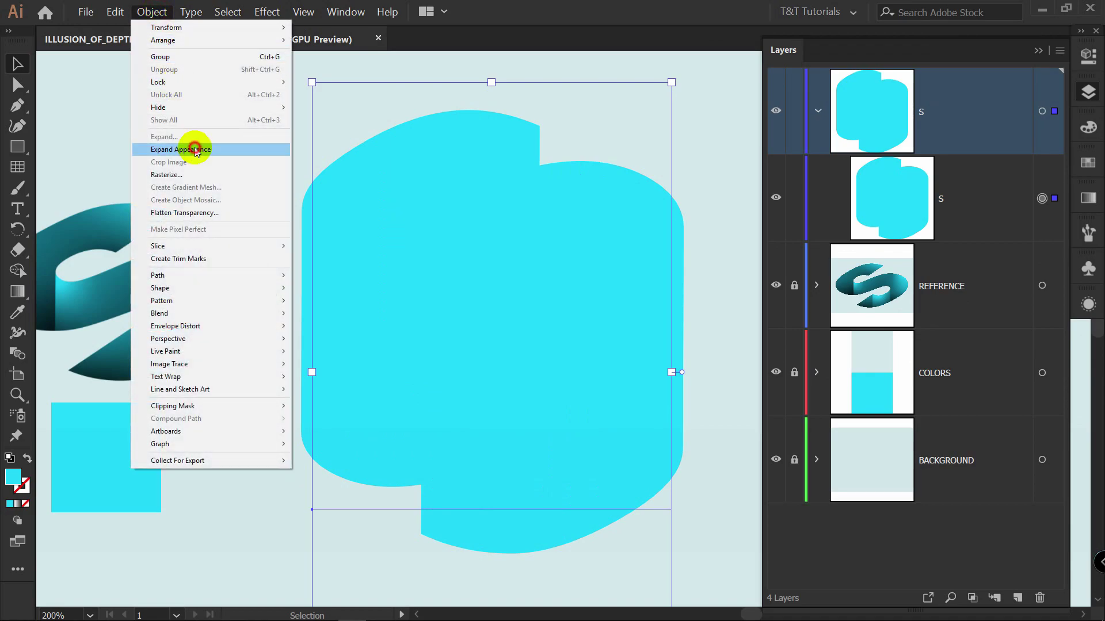
pyautogui.click(195, 151)
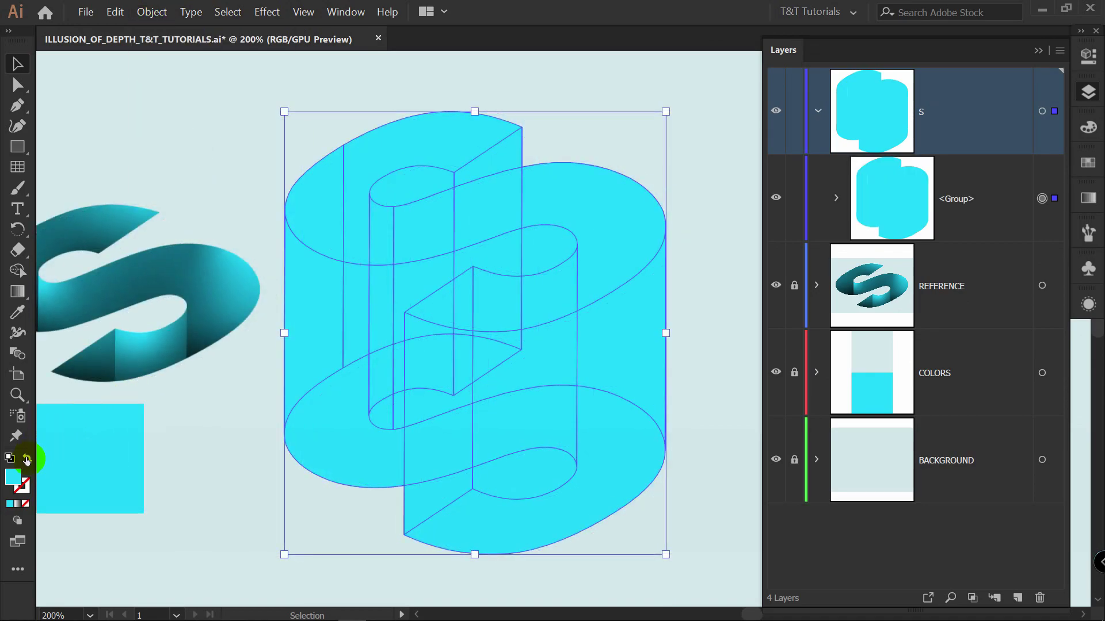
pyautogui.click(26, 458)
# - Merge the regions of the S's top face and its visible inner walls with the Shape Builder tool
pyautogui.scroll(2, 513, 152)
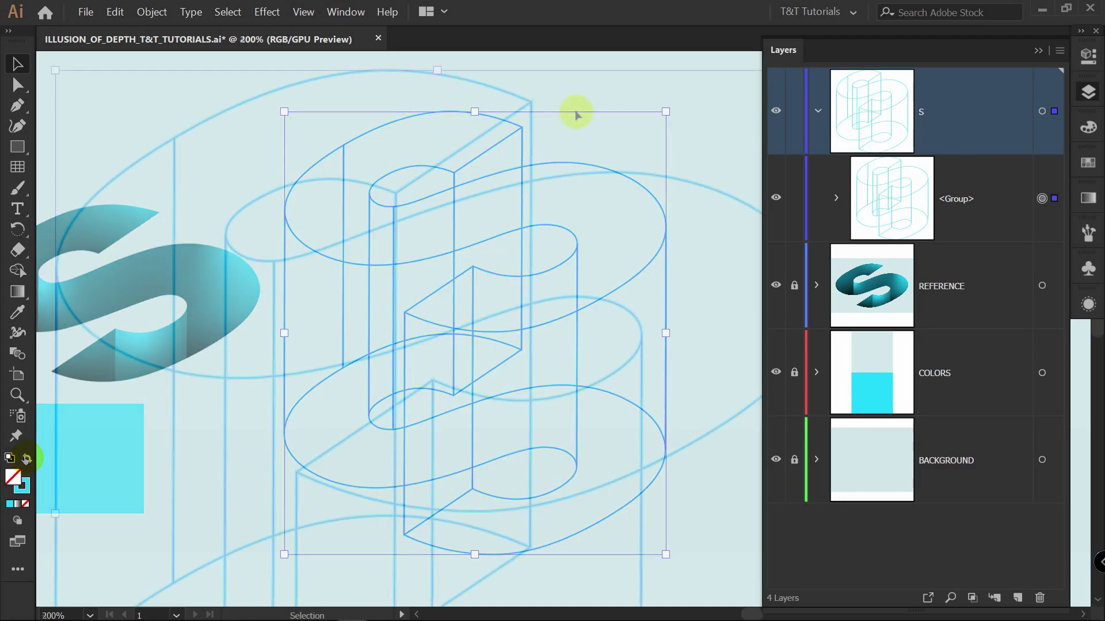
pyautogui.hotkey('shift', 'm')
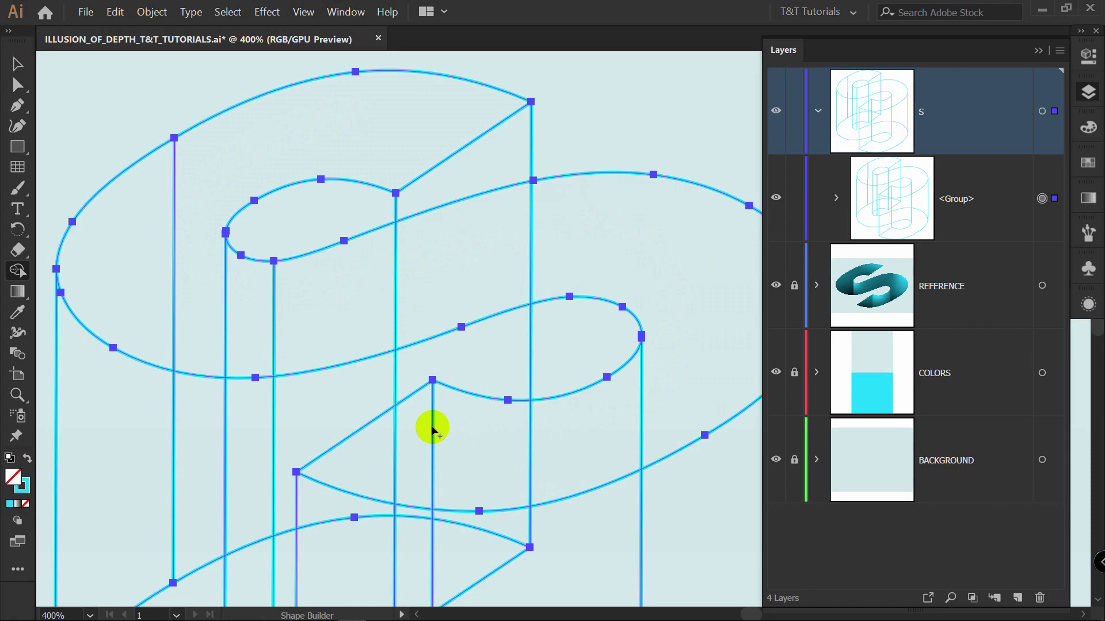
pyautogui.moveTo(308, 104)
pyautogui.mouseDown()
pyautogui.moveTo(166, 183)
pyautogui.moveTo(133, 230)
pyautogui.moveTo(170, 291)
pyautogui.moveTo(253, 306)
pyautogui.moveTo(343, 300)
pyautogui.moveTo(564, 245)
pyautogui.moveTo(680, 268)
pyautogui.moveTo(716, 344)
pyautogui.moveTo(706, 382)
pyautogui.mouseUp()
pyautogui.moveTo(607, 399)
pyautogui.mouseDown()
pyautogui.moveTo(562, 437)
pyautogui.moveTo(493, 447)
pyautogui.mouseUp()
pyautogui.moveTo(413, 424)
pyautogui.mouseDown()
pyautogui.moveTo(371, 460)
pyautogui.moveTo(402, 452)
pyautogui.mouseUp()
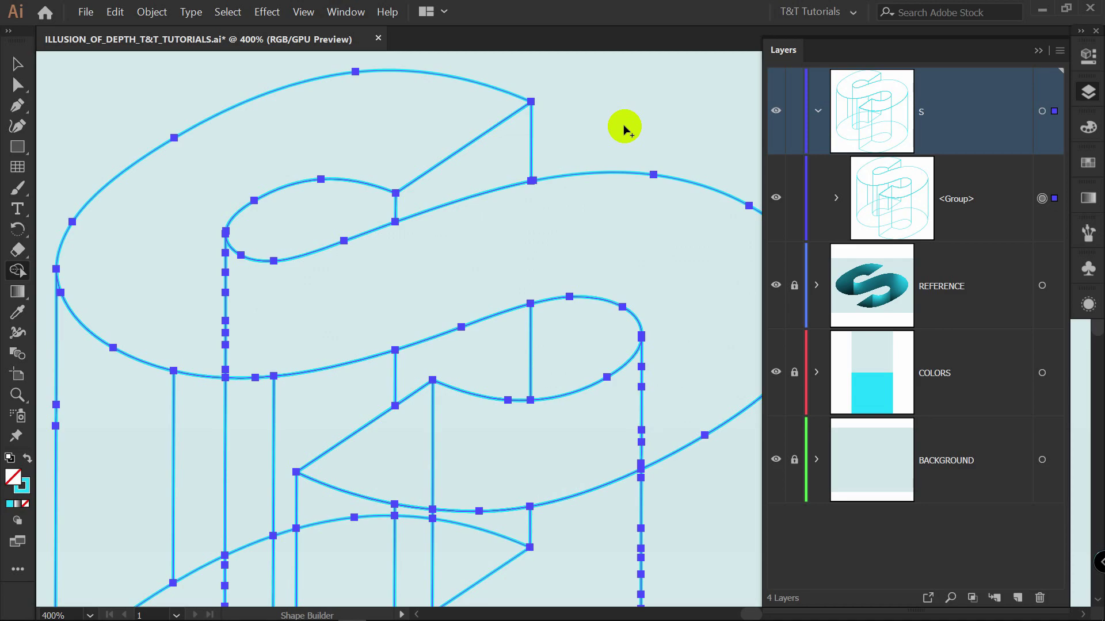
# - Ungroup the expanded S artwork repeatedly until its nested groups are broken into separate paths
pyautogui.scroll(-1, 604, 128)
pyautogui.press('v')
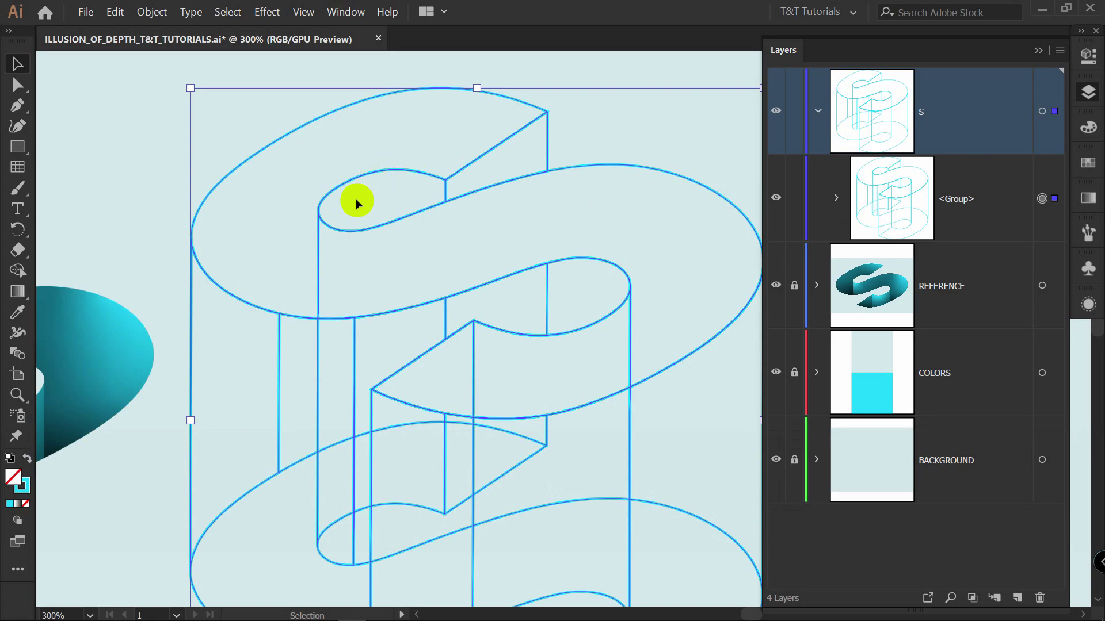
pyautogui.click(151, 12)
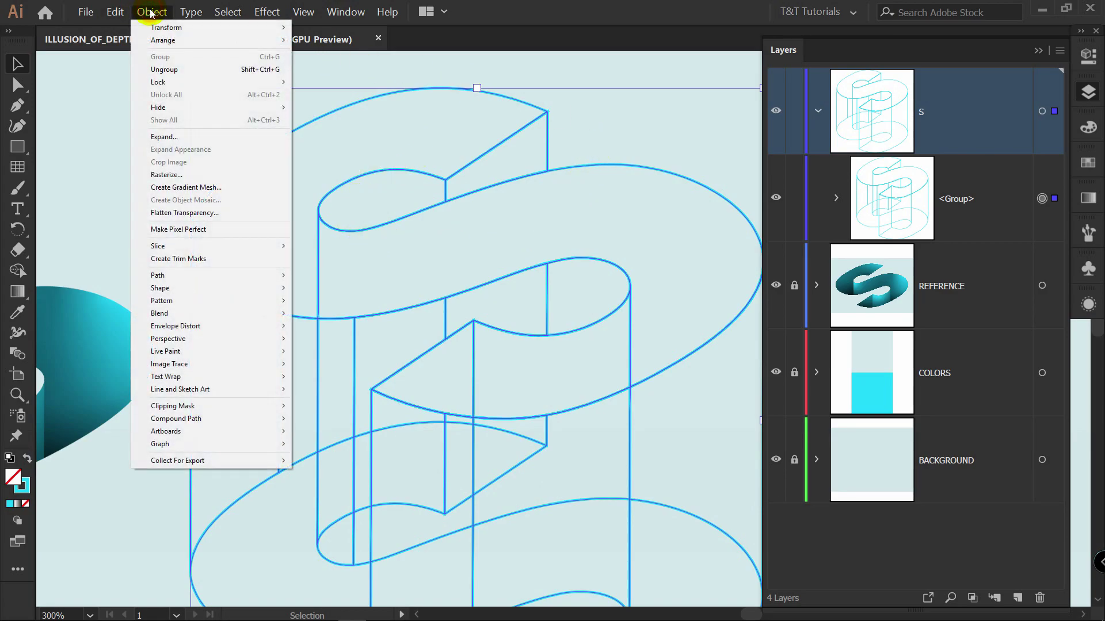
pyautogui.click(155, 71)
pyautogui.click(151, 12)
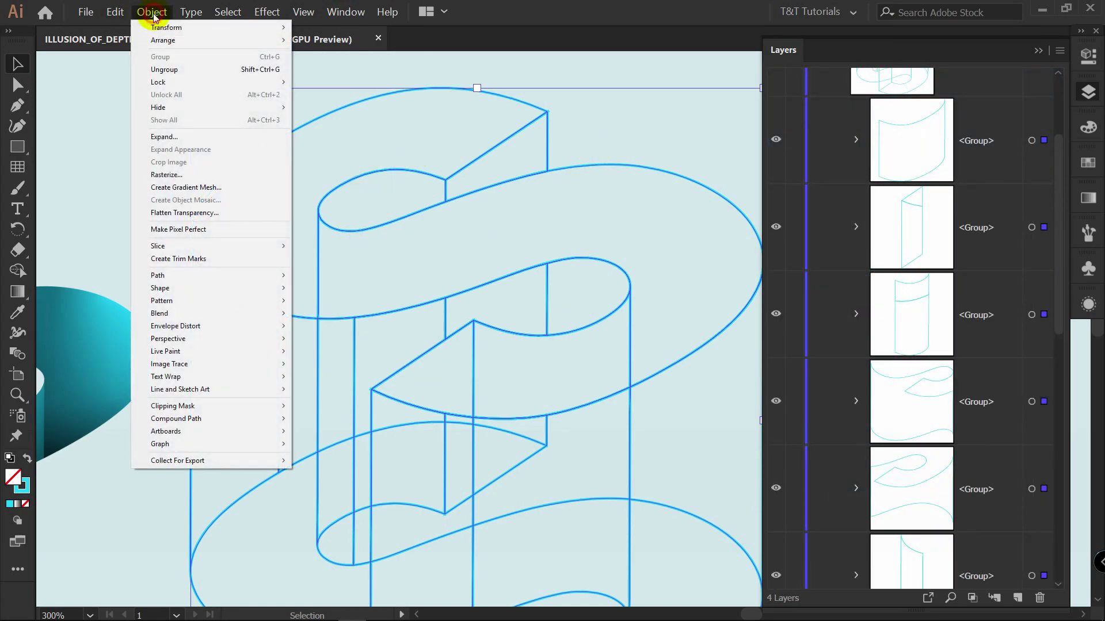
pyautogui.click(164, 70)
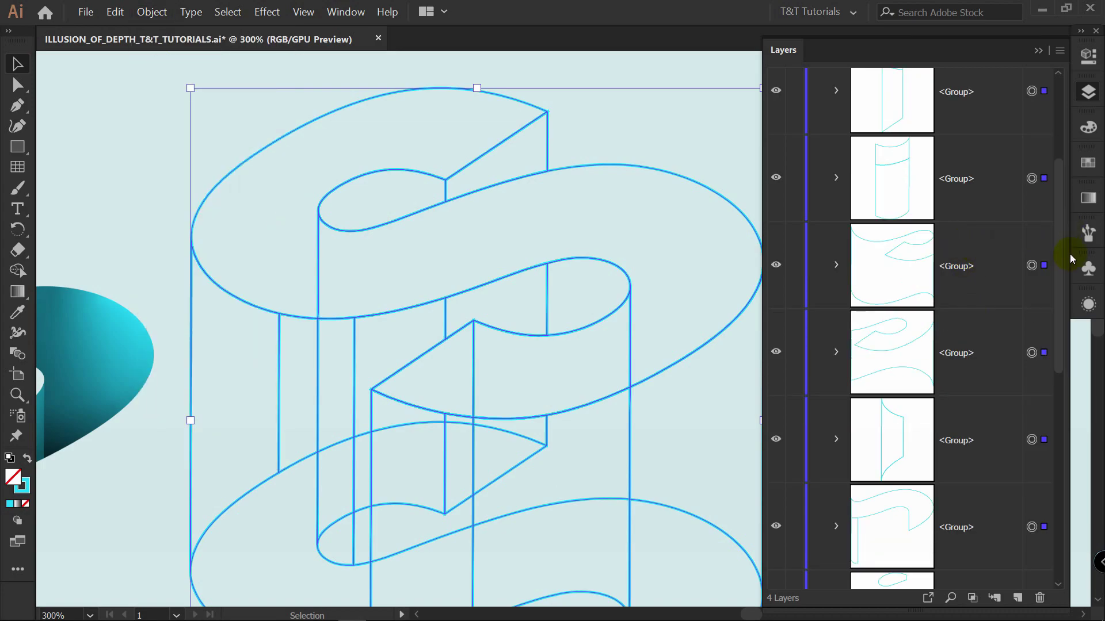
pyautogui.moveTo(1060, 261)
pyautogui.mouseDown()
pyautogui.moveTo(1062, 328)
pyautogui.moveTo(1062, 277)
pyautogui.mouseUp()
pyautogui.click(152, 11)
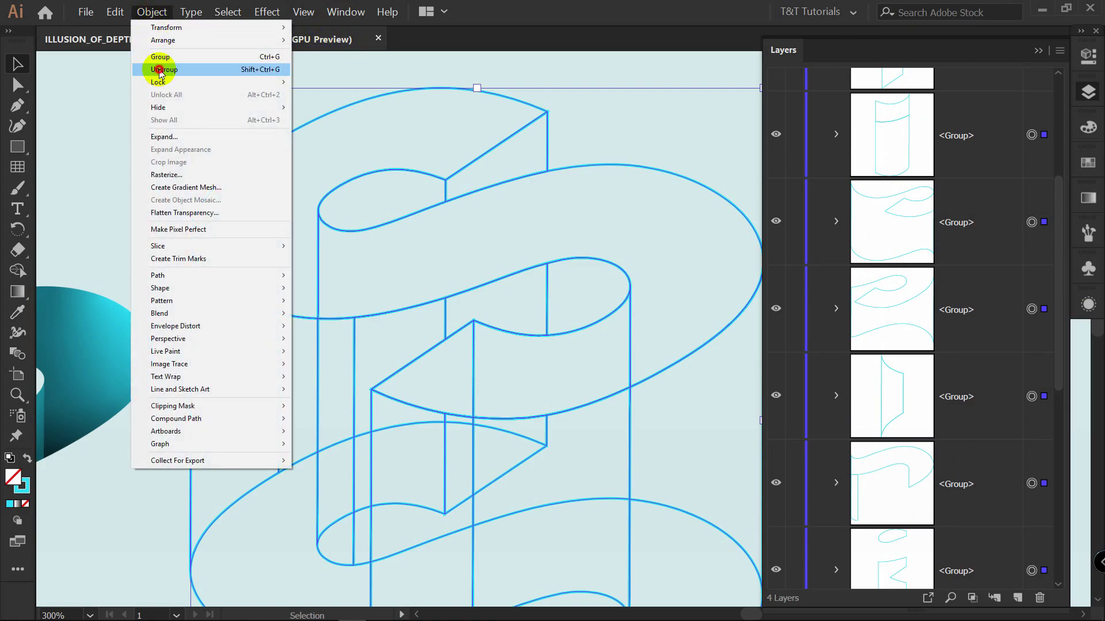
pyautogui.click(164, 69)
# - Delete the leftover wall paths that stick out into the upper opening of the S
pyautogui.click(549, 149)
pyautogui.click(549, 150)
pyautogui.press('Delete')
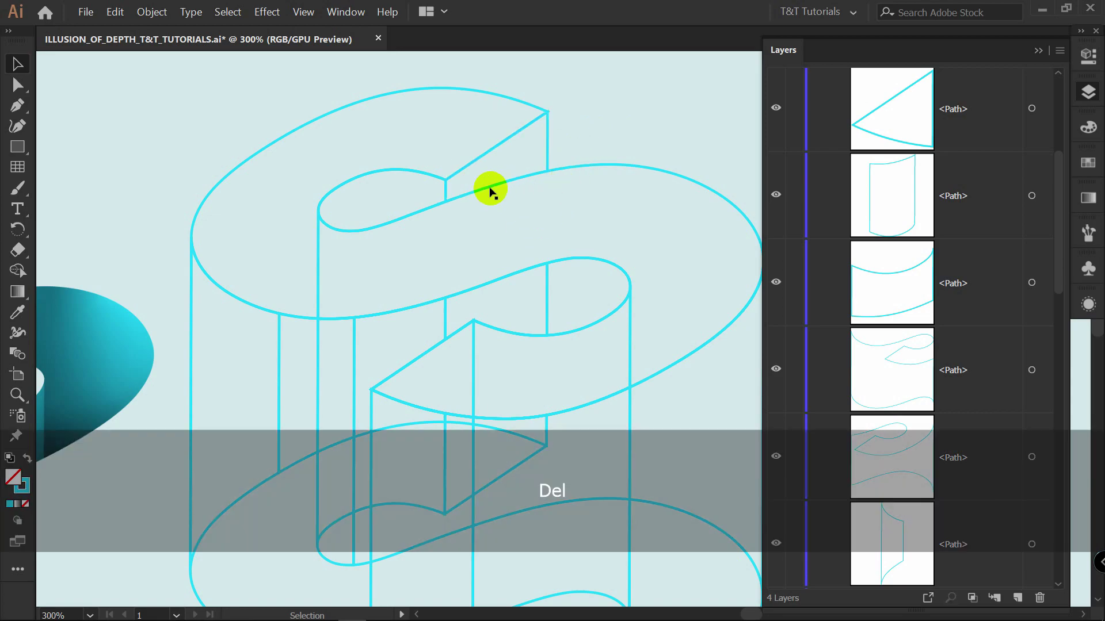
pyautogui.click(446, 190)
pyautogui.press('Delete')
pyautogui.click(546, 152)
pyautogui.press('Delete')
# - Delete the leftover wall paths inside the lower opening and beneath the left curve of the S
pyautogui.moveTo(553, 294); pyautogui.dragTo(527, 299)
pyautogui.press('Delete')
pyautogui.moveTo(453, 314); pyautogui.dragTo(436, 319)
pyautogui.press('Delete')
pyautogui.moveTo(377, 336); pyautogui.dragTo(170, 357)
pyautogui.press('Delete')
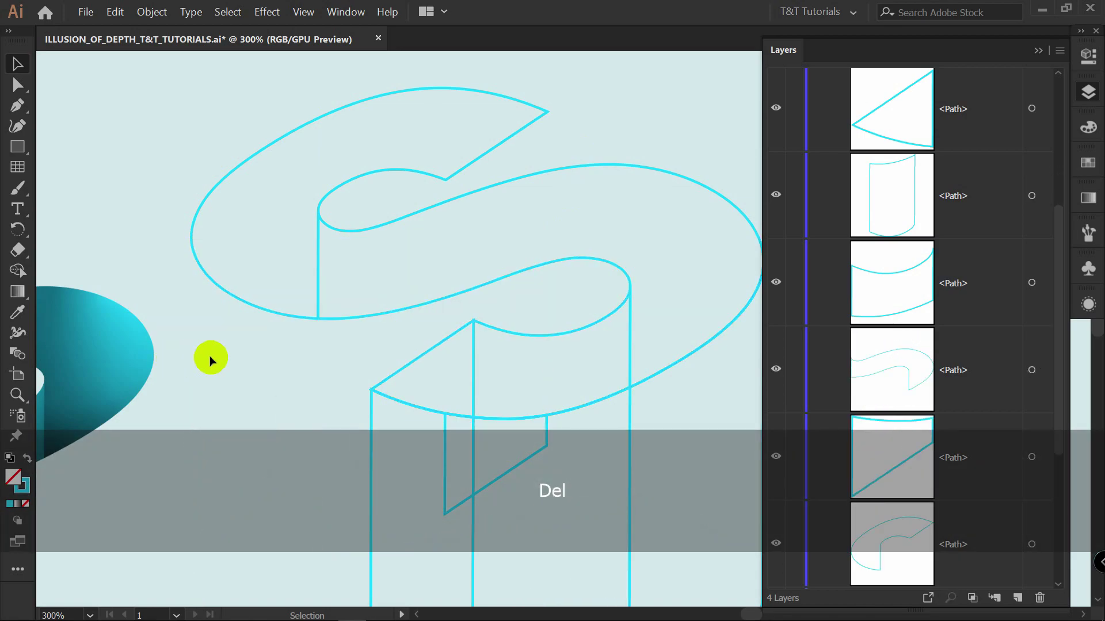
# - Select and delete the remaining extrusion paths hanging below the S face
pyautogui.moveTo(628, 343); pyautogui.dragTo(610, 195)
pyautogui.moveTo(318, 323); pyautogui.dragTo(755, 407)
pyautogui.press('Delete')
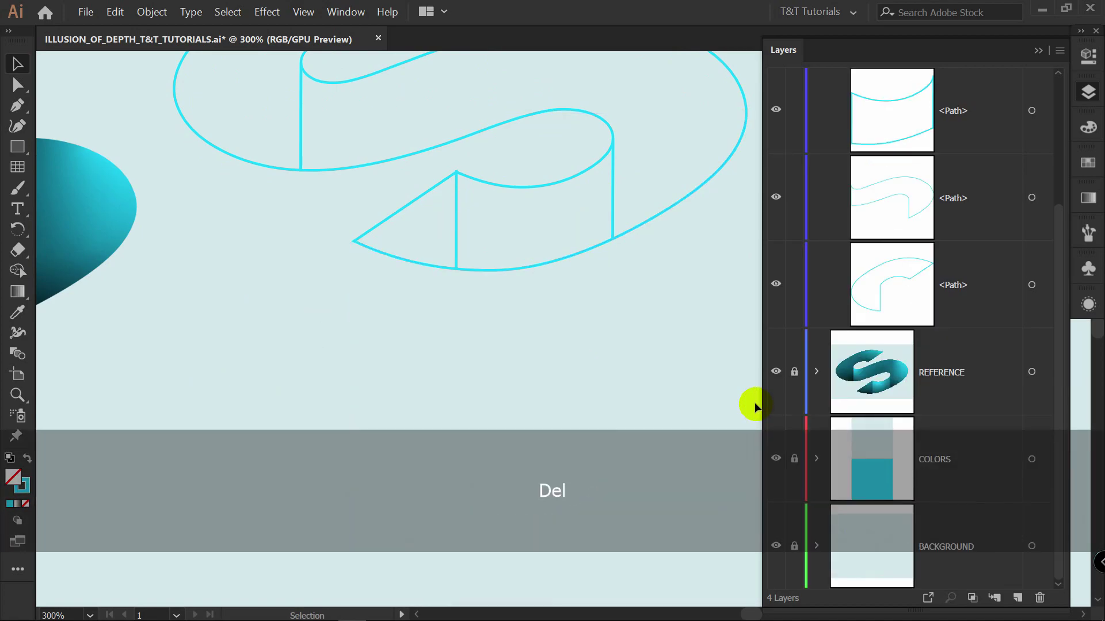
# - Select all remaining S pieces and swap their stroke and fill so they are solid cyan without a stroke
pyautogui.scroll(3, 576, 287)
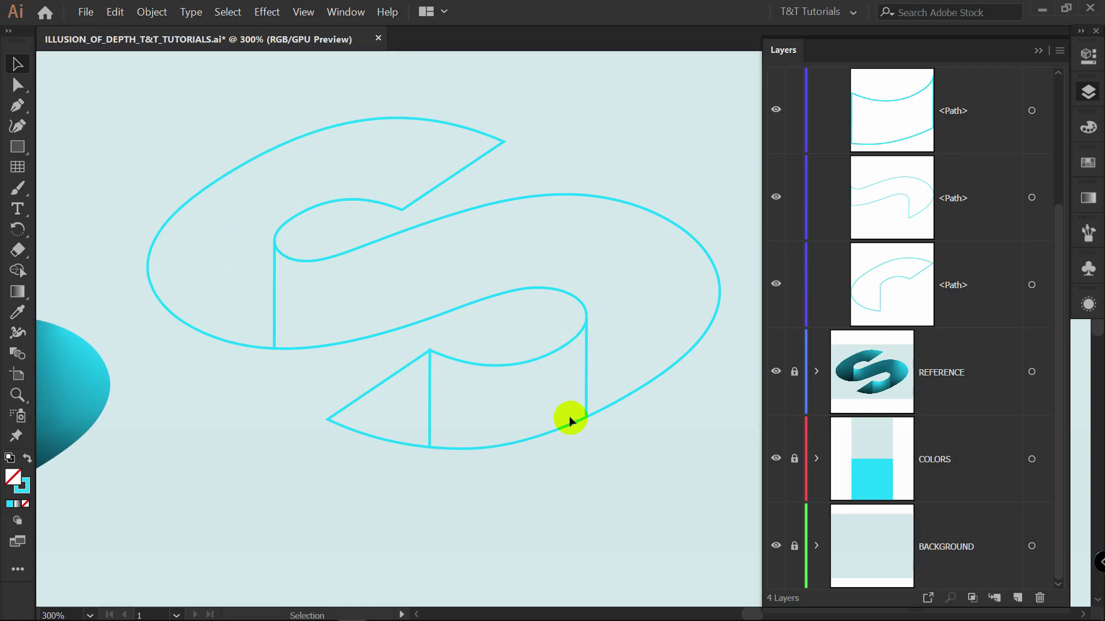
pyautogui.hotkey('ctrl', '-')
pyautogui.moveTo(286, 202); pyautogui.dragTo(698, 476)
pyautogui.click(25, 458)
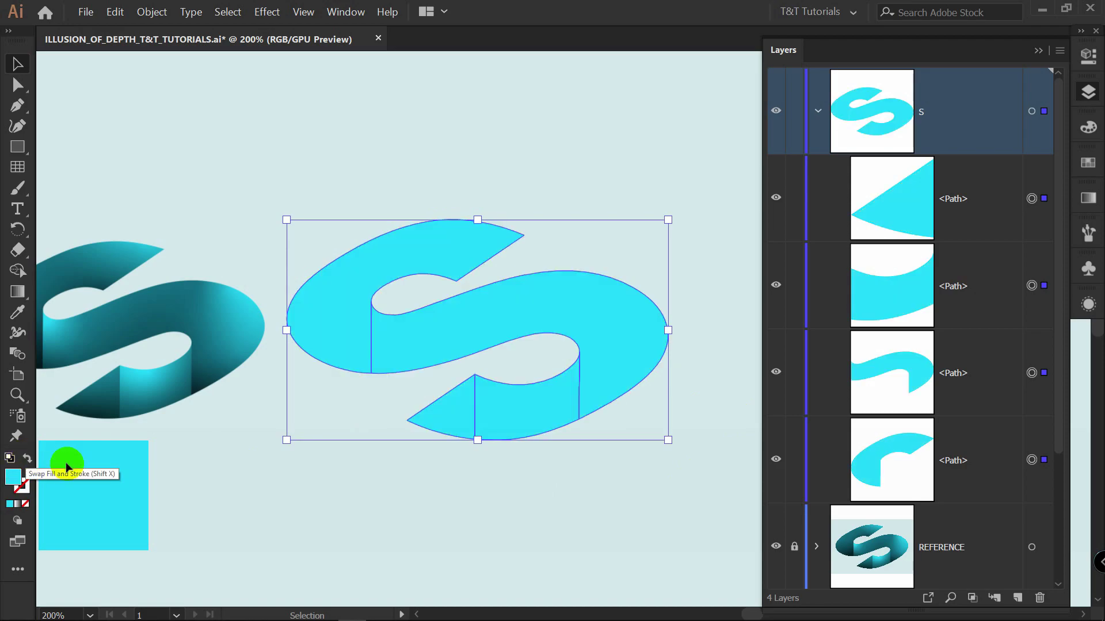
pyautogui.click(361, 475)
# - Copy the upper-left piece of the S and paste the duplicate in place in front
pyautogui.hotkey('ctrl', '+')
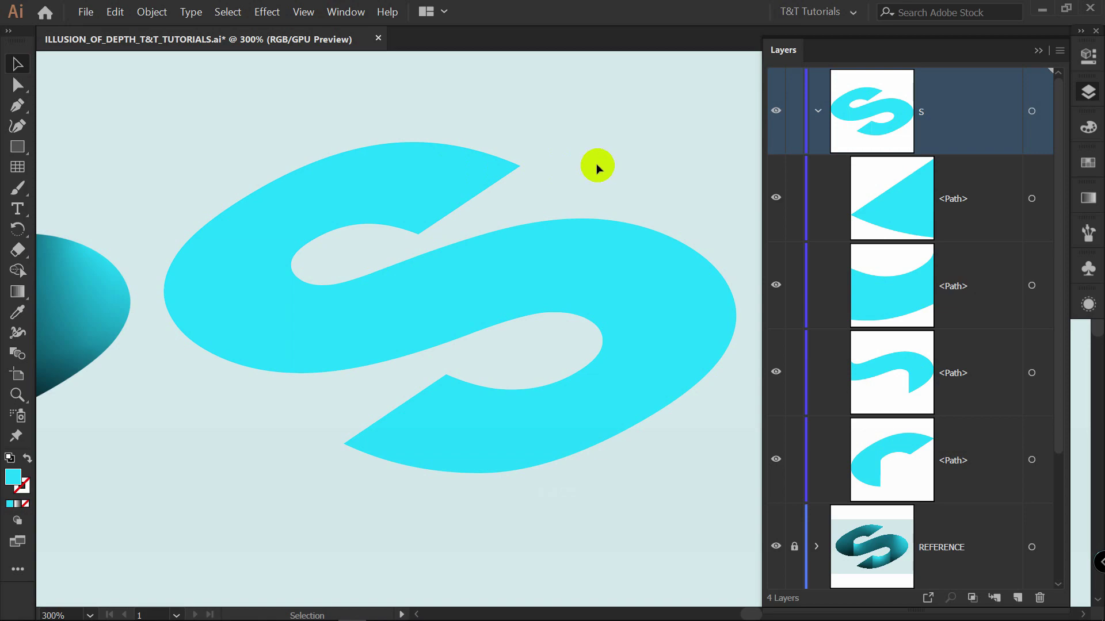
pyautogui.click(452, 178)
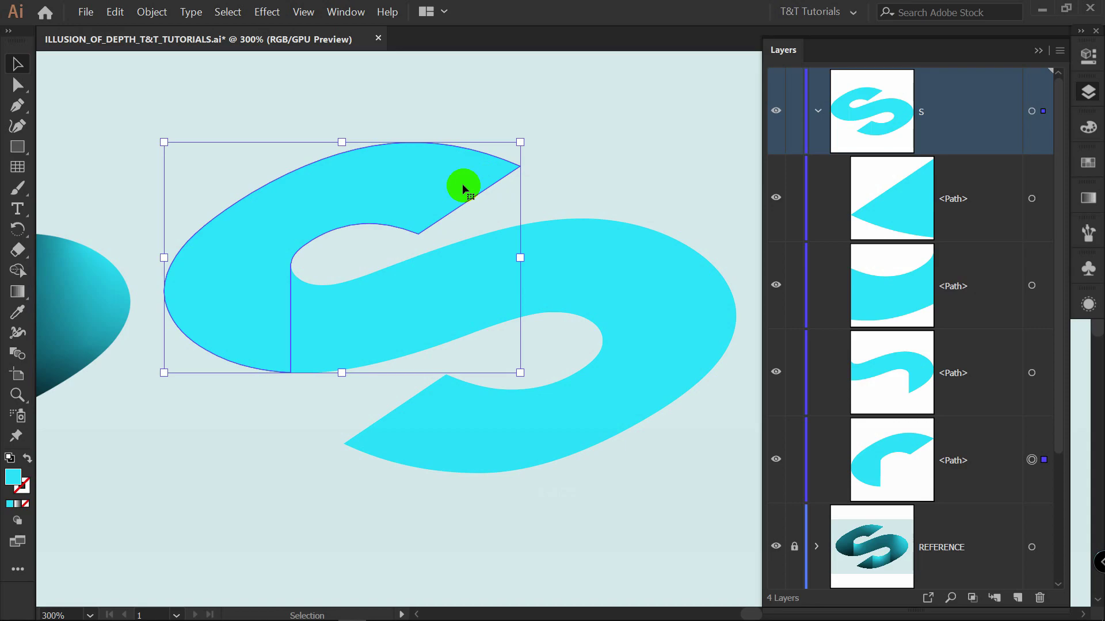
pyautogui.press('a')
pyautogui.hotkey('ctrl', 'c')
pyautogui.hotkey('ctrl', 'f')
# - Apply a freeform gradient to the duplicated piece, reduce it to a single stop, and move that stop inward from the tip
pyautogui.click(1088, 197)
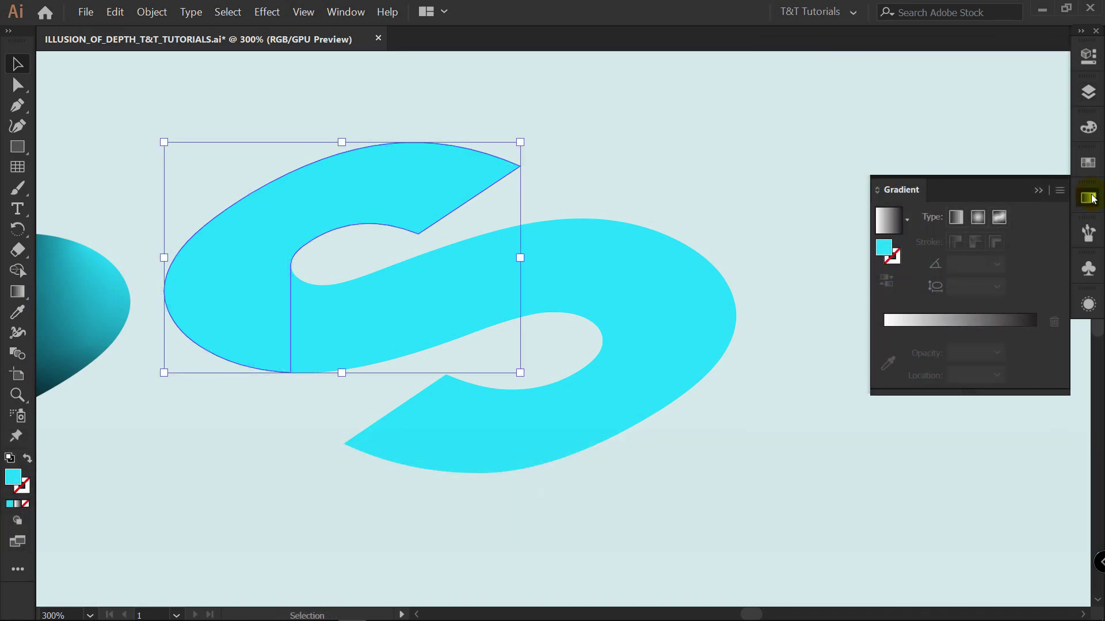
pyautogui.click(1006, 220)
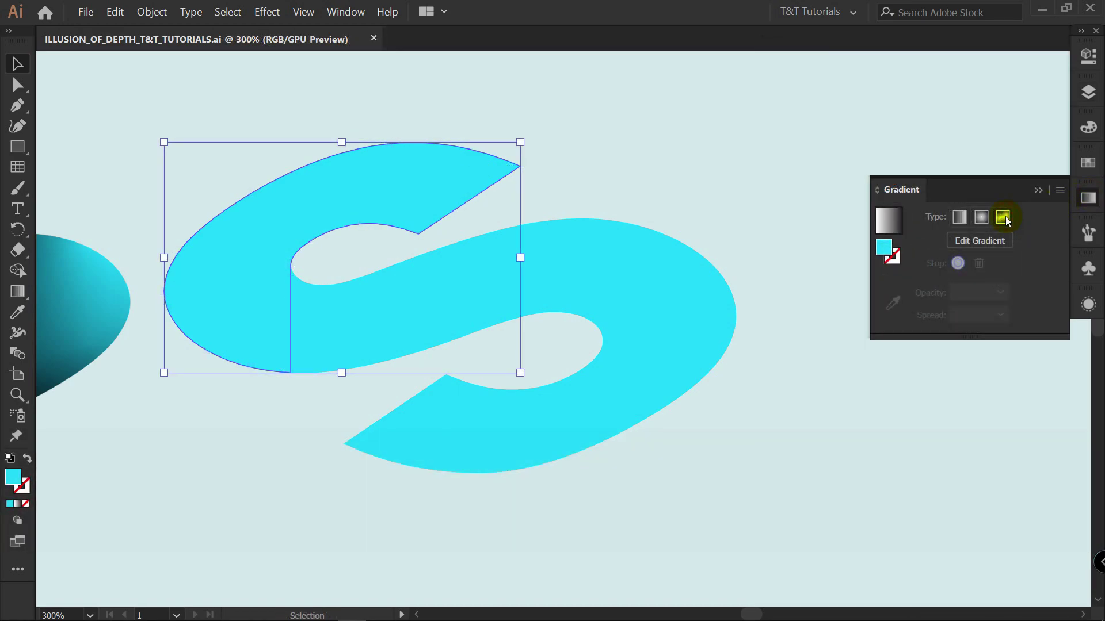
pyautogui.keyDown('shift'); pyautogui.click(259, 281); pyautogui.keyUp('shift')
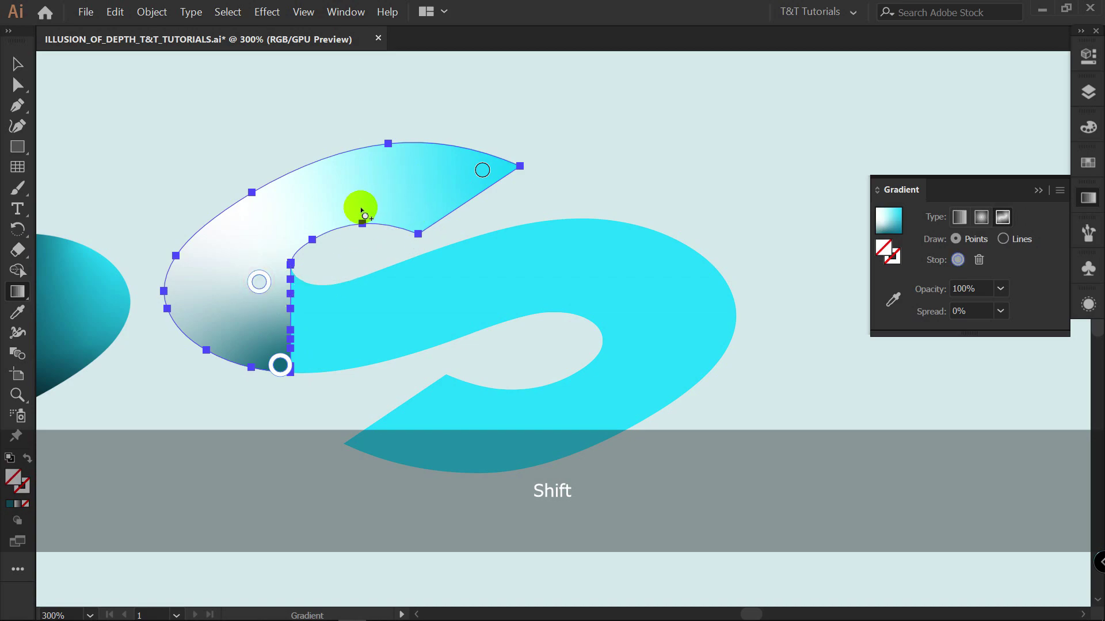
pyautogui.press('Delete')
pyautogui.click(481, 168)
pyautogui.moveTo(480, 167); pyautogui.dragTo(424, 173)
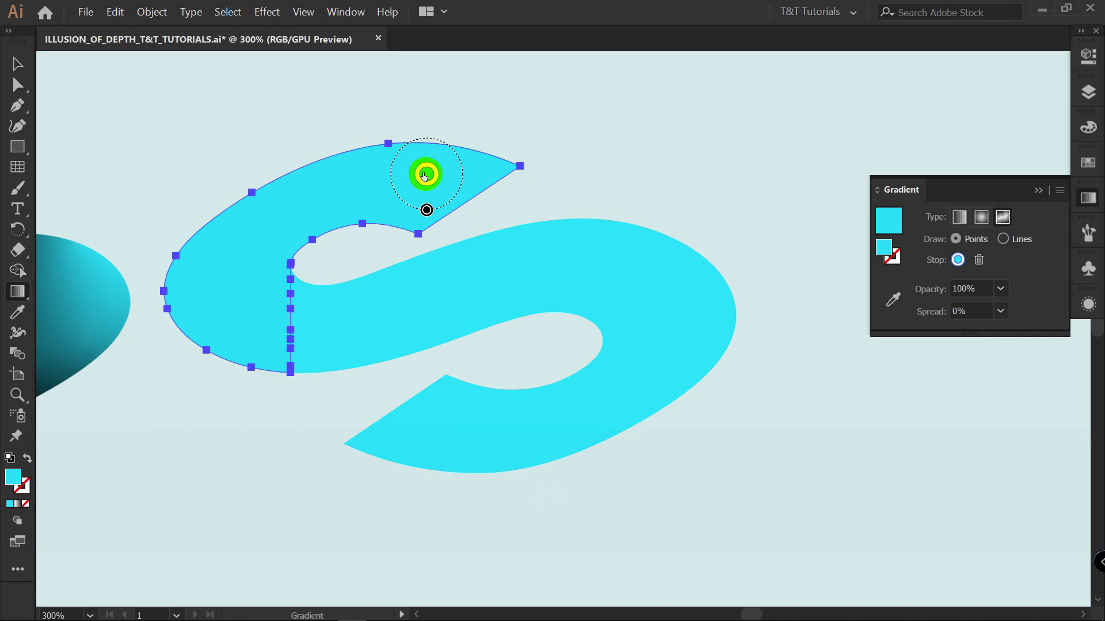
# - Color the gradient stop black and add a white stop near the tip of the piece
pyautogui.doubleClick(425, 174)
pyautogui.click(244, 232)
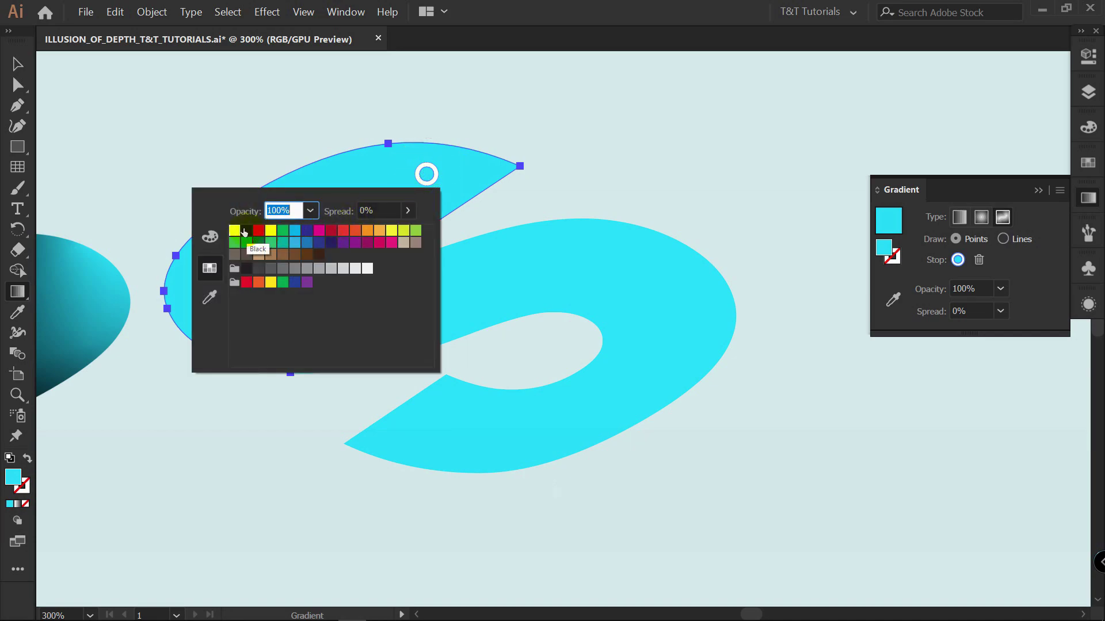
pyautogui.click(425, 173)
pyautogui.moveTo(426, 174); pyautogui.dragTo(395, 182)
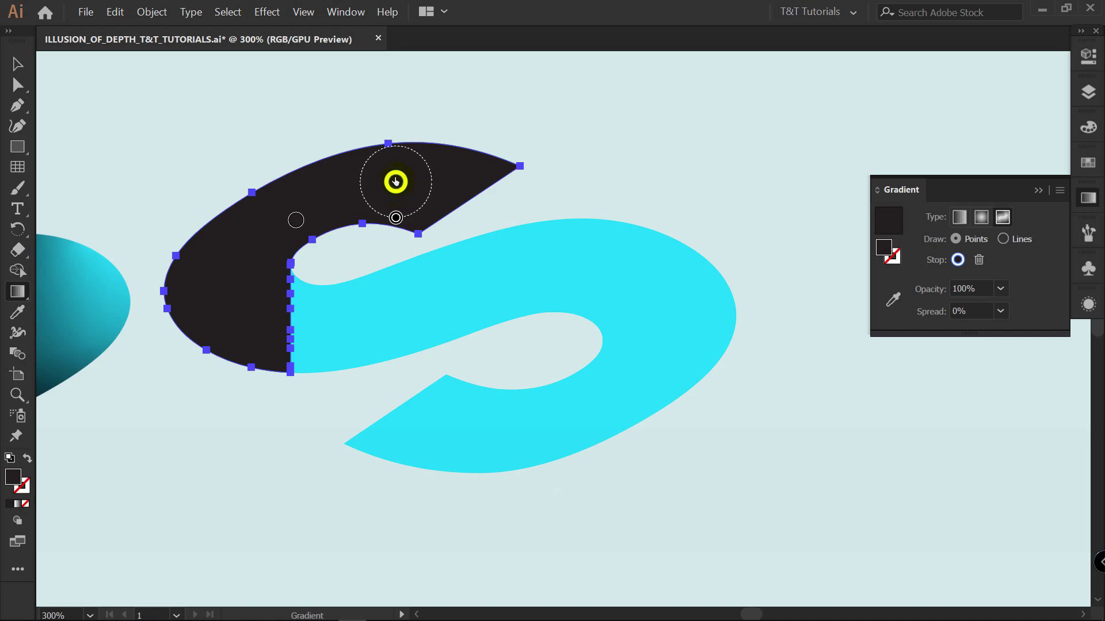
pyautogui.doubleClick(396, 183)
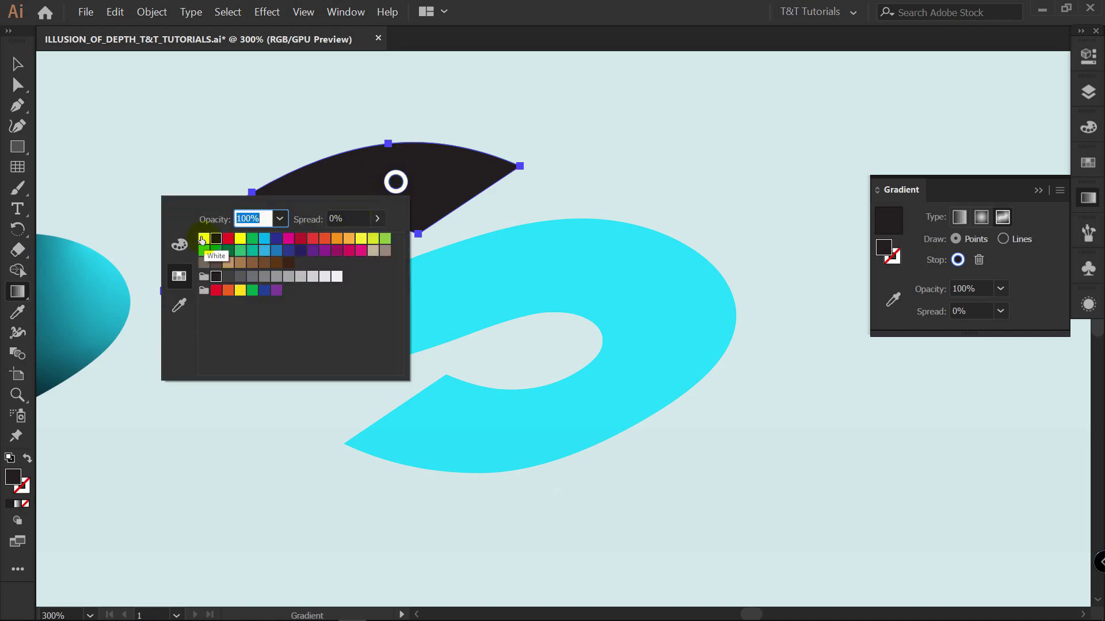
pyautogui.click(202, 240)
pyautogui.moveTo(396, 181); pyautogui.dragTo(403, 171)
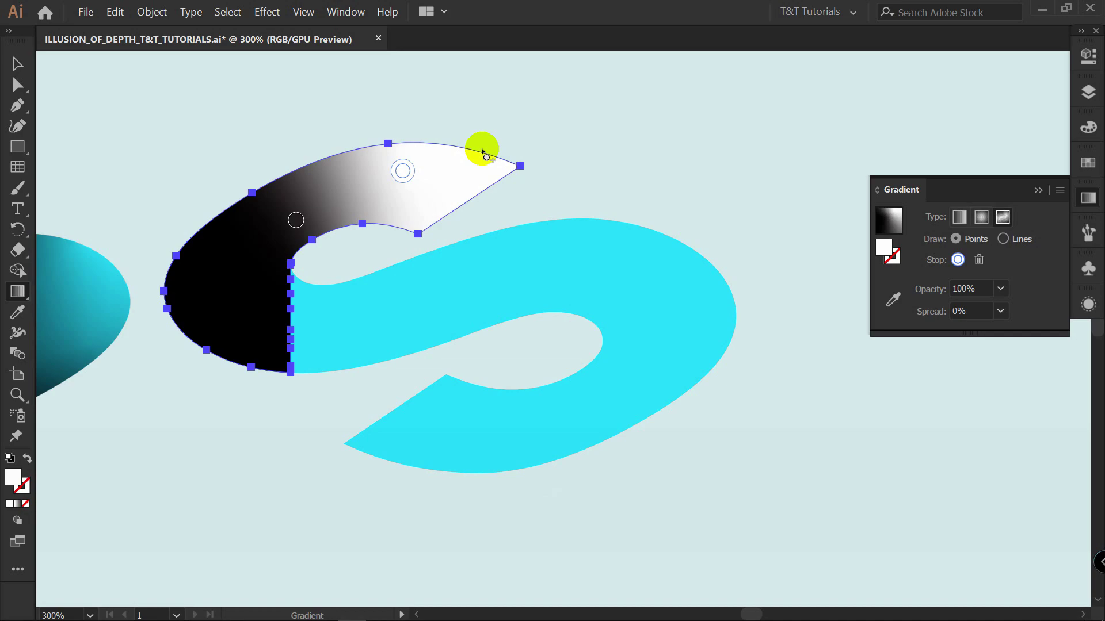
# - Set the blending mode of the black-and-white gradient piece to Multiply
pyautogui.press('v')
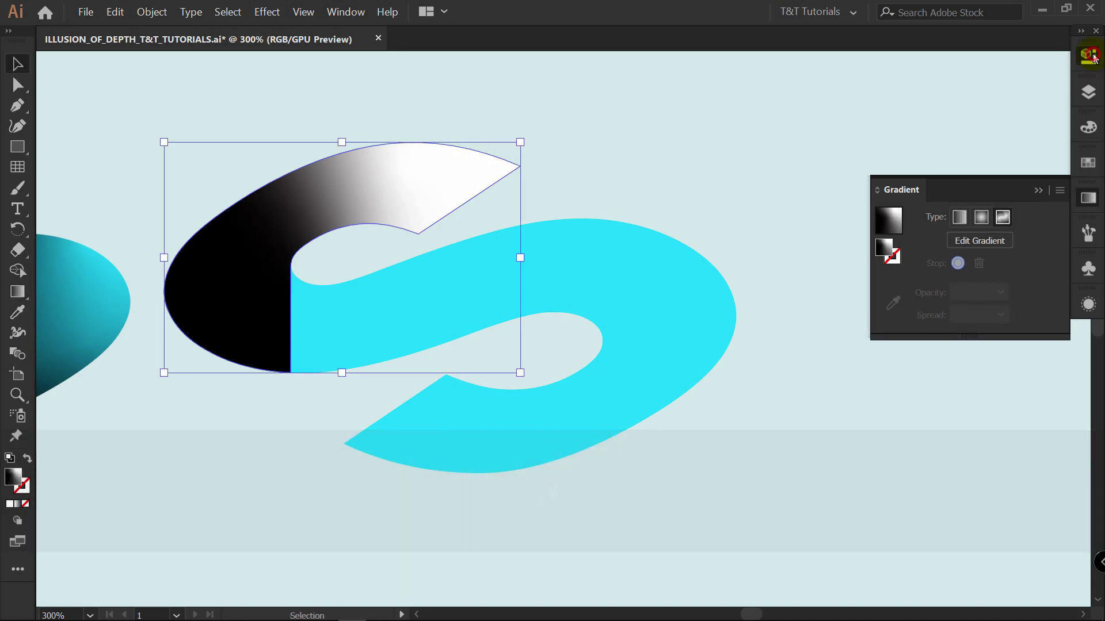
pyautogui.click(1093, 56)
pyautogui.click(902, 288)
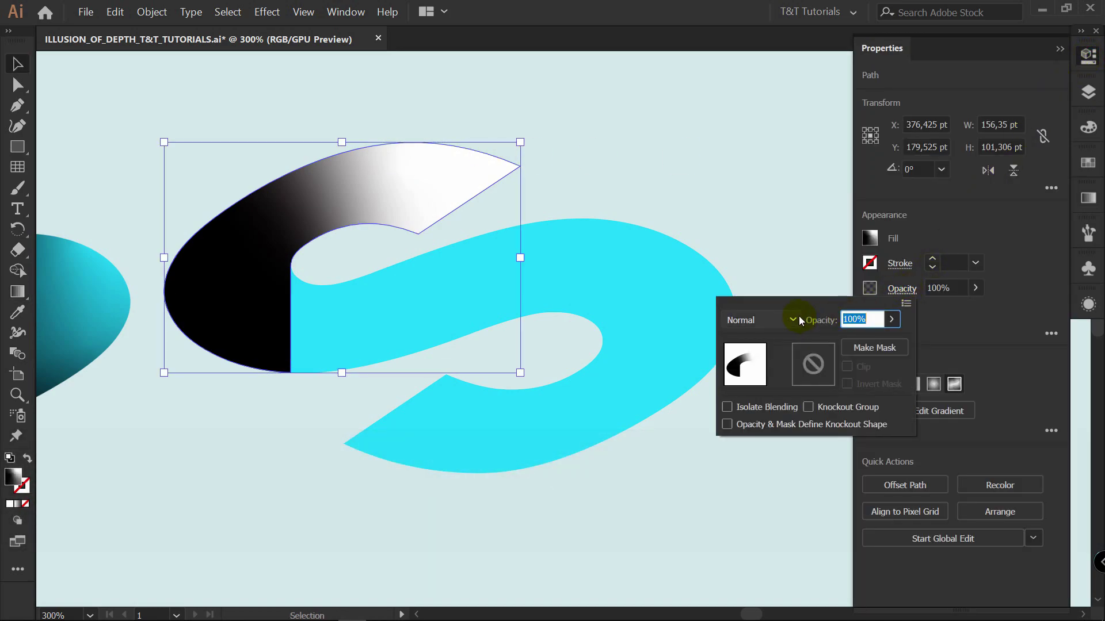
pyautogui.click(800, 320)
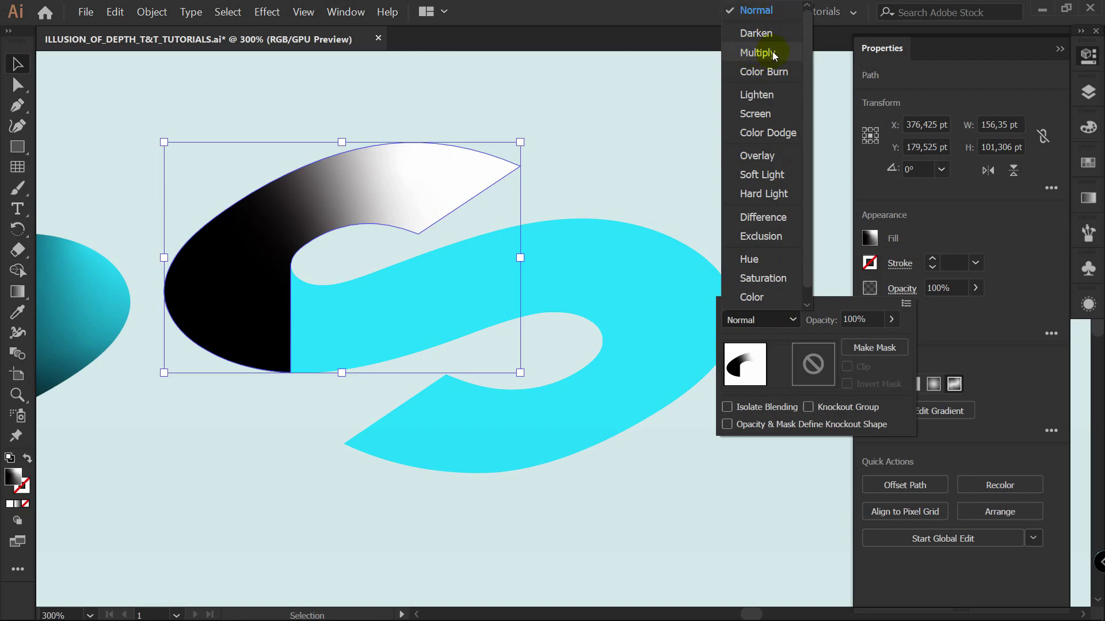
pyautogui.click(772, 54)
# - Move the black gradient stop to the tip's inner corner and add another black stop in the piece's lower-left part
pyautogui.click(1088, 198)
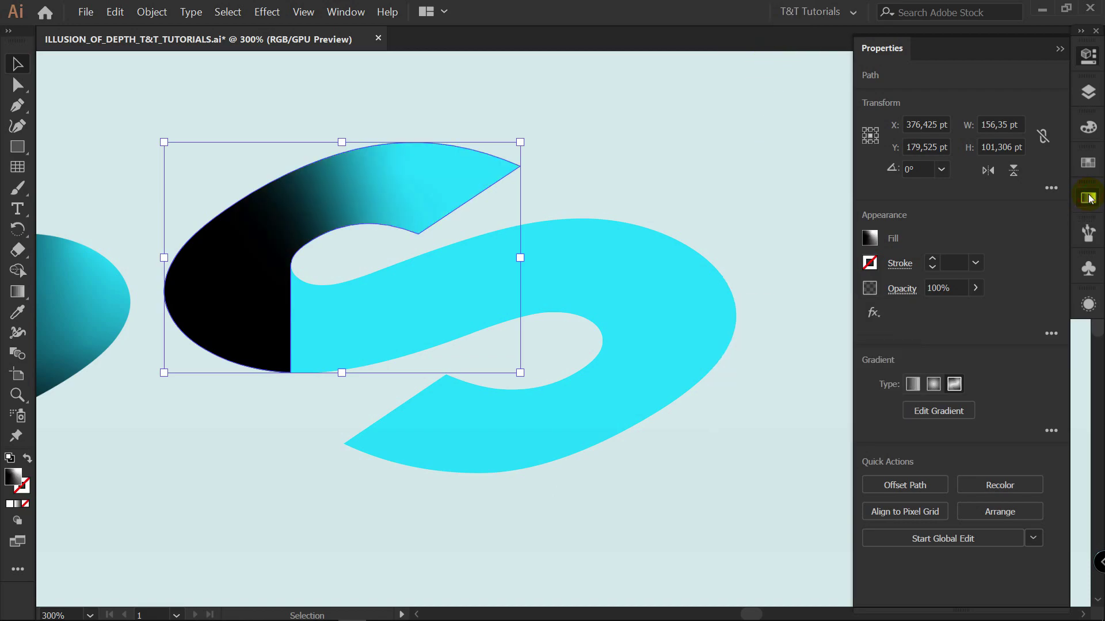
pyautogui.click(1088, 198)
pyautogui.press('g')
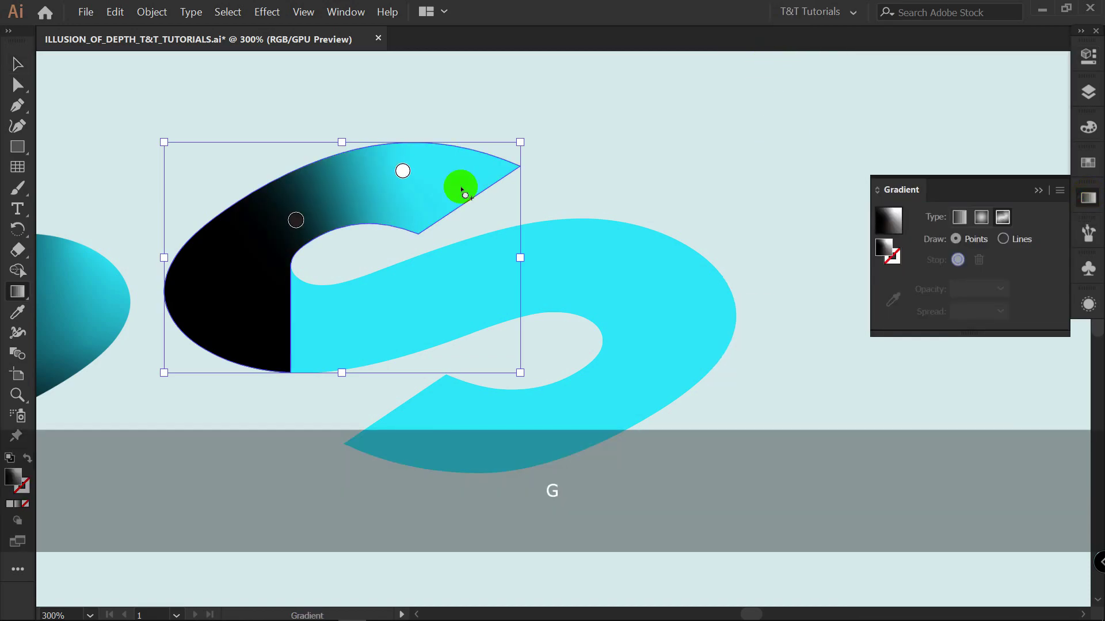
pyautogui.click(295, 220)
pyautogui.moveTo(293, 221); pyautogui.dragTo(415, 217)
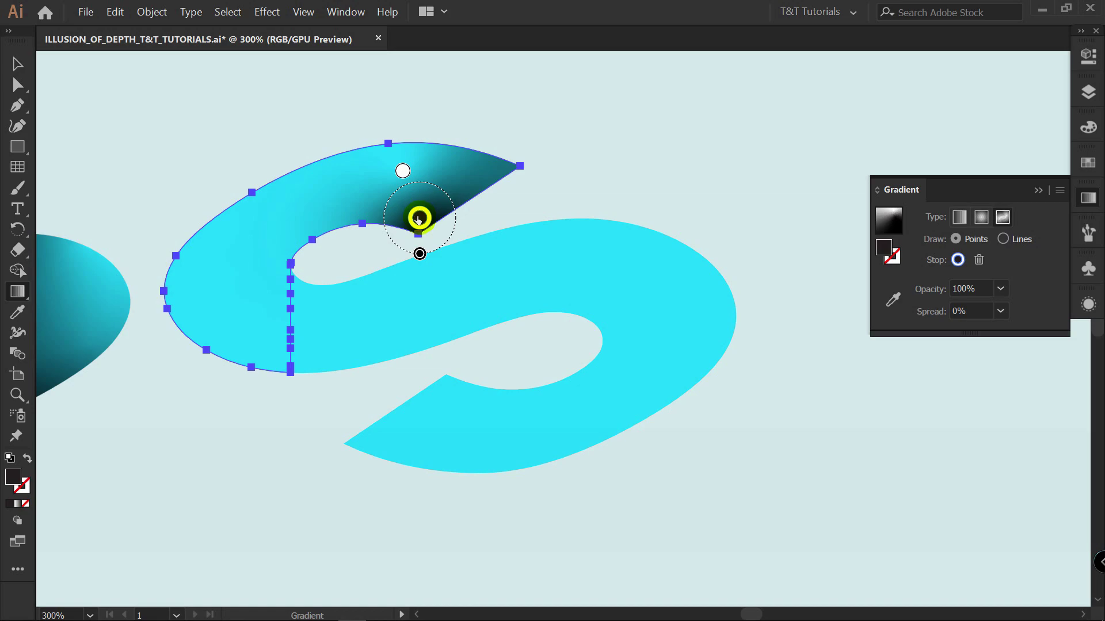
pyautogui.click(263, 212)
pyautogui.moveTo(264, 212); pyautogui.dragTo(256, 268)
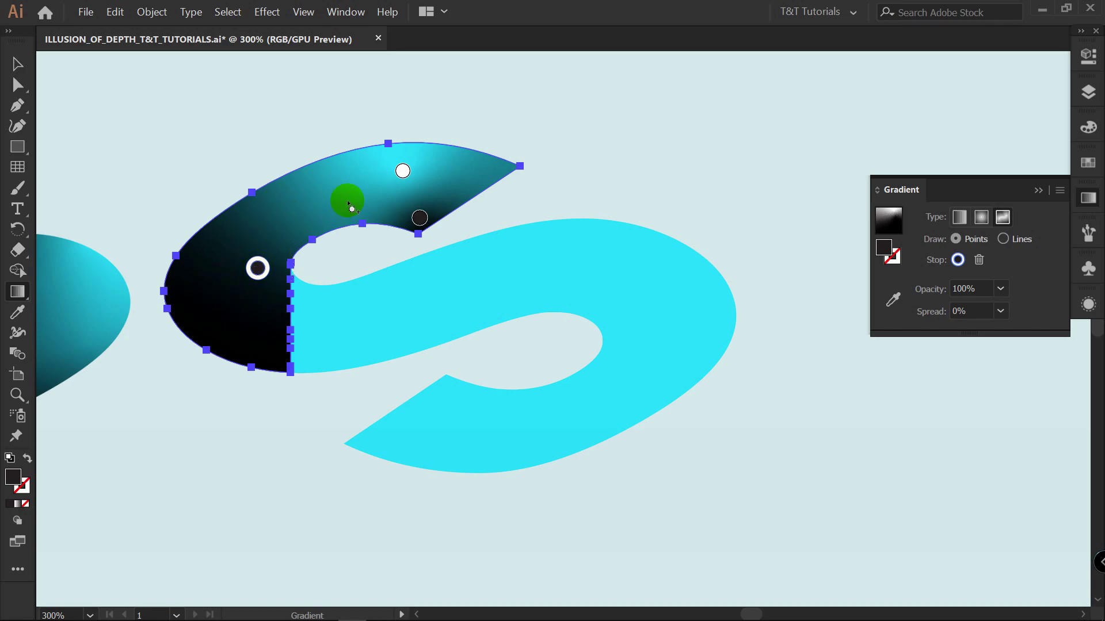
# - Add a white stop along the upper-left curve, shift the white stop near the tip upward, and remove the black stop at the inner corner
pyautogui.click(403, 171)
pyautogui.moveTo(264, 221); pyautogui.dragTo(214, 244)
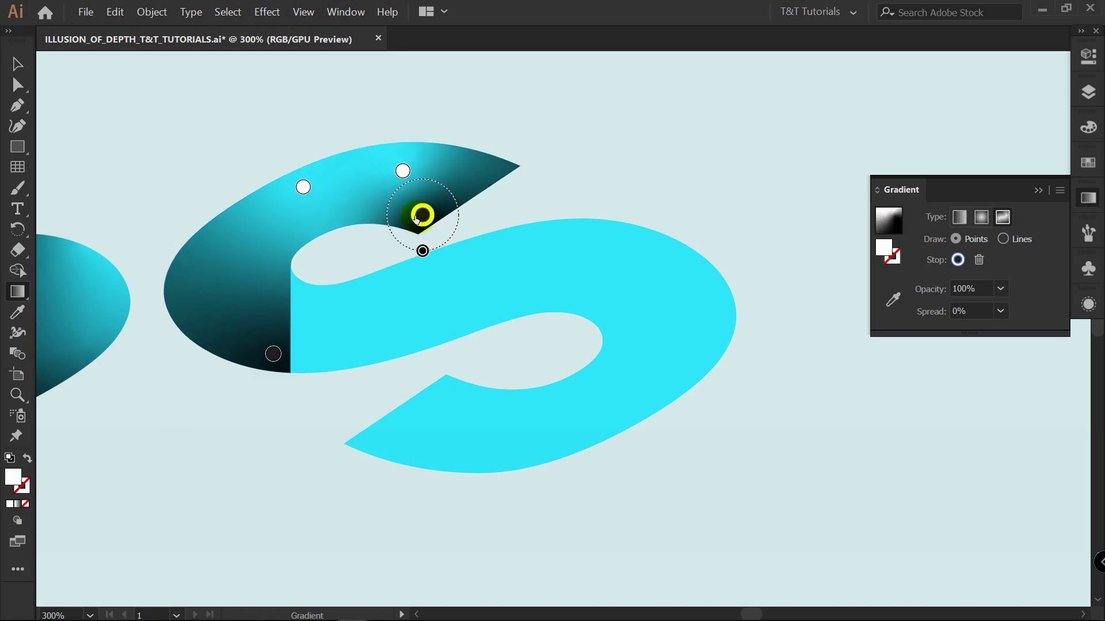
pyautogui.moveTo(419, 217); pyautogui.dragTo(417, 219)
pyautogui.moveTo(403, 172); pyautogui.dragTo(433, 154)
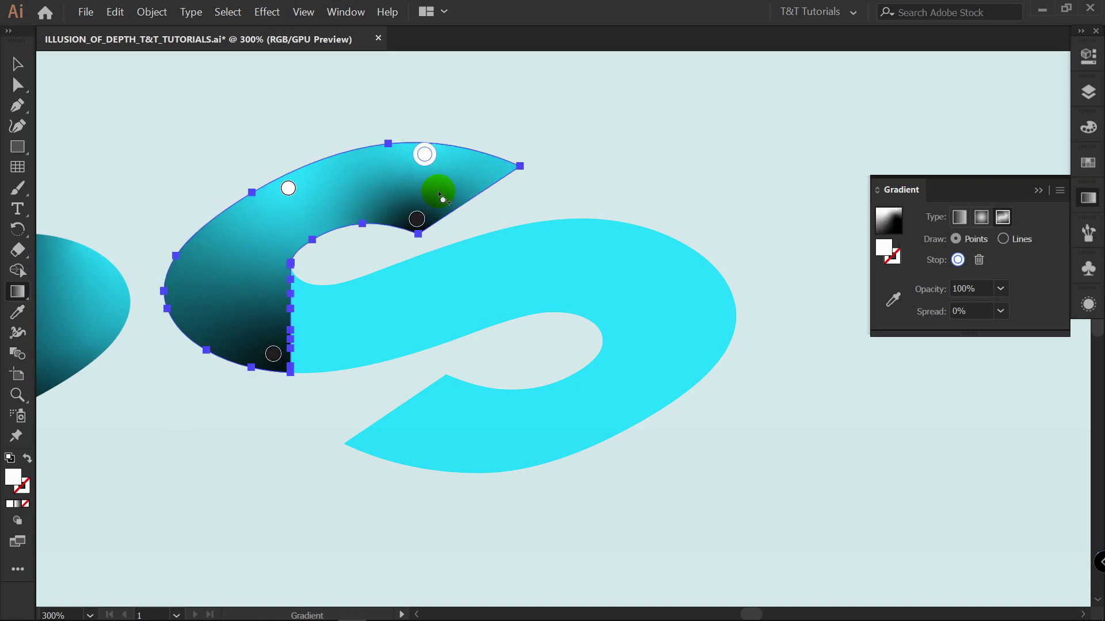
pyautogui.moveTo(416, 219); pyautogui.dragTo(479, 299)
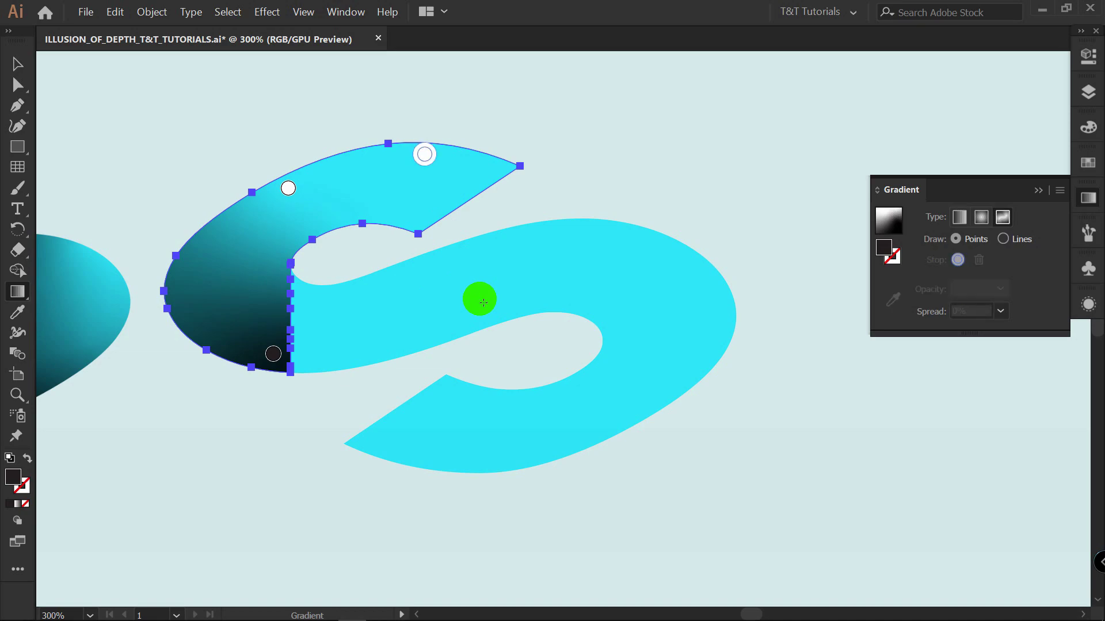
# - Delete the shaded gradient copy covering the upper-left piece of the second S
pyautogui.click(445, 228)
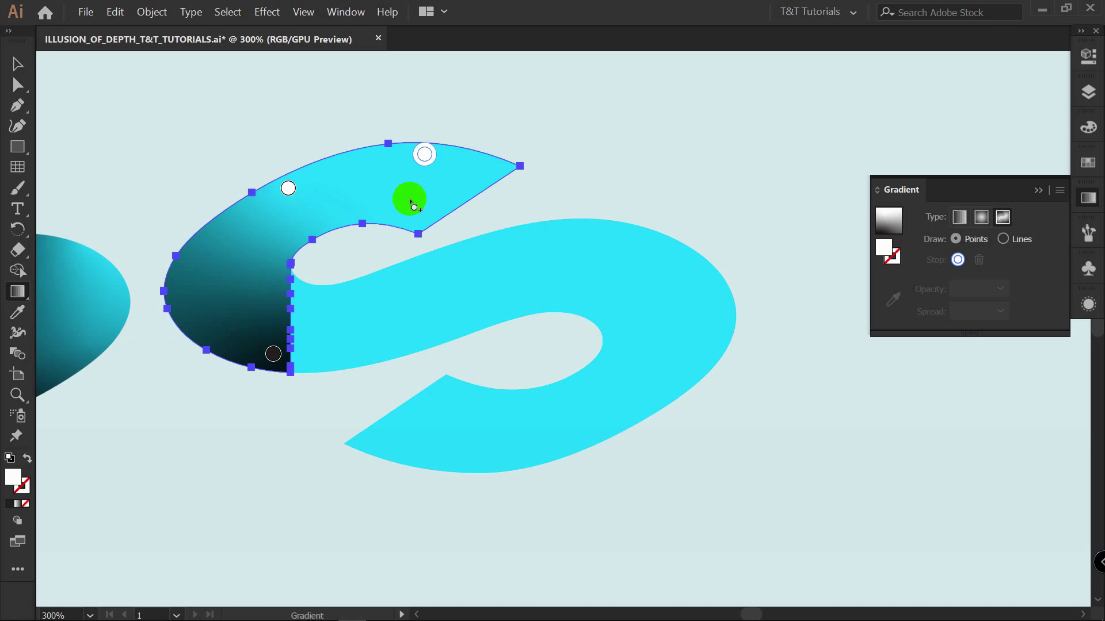
pyautogui.press('v')
pyautogui.press('Delete')
pyautogui.press('F7')
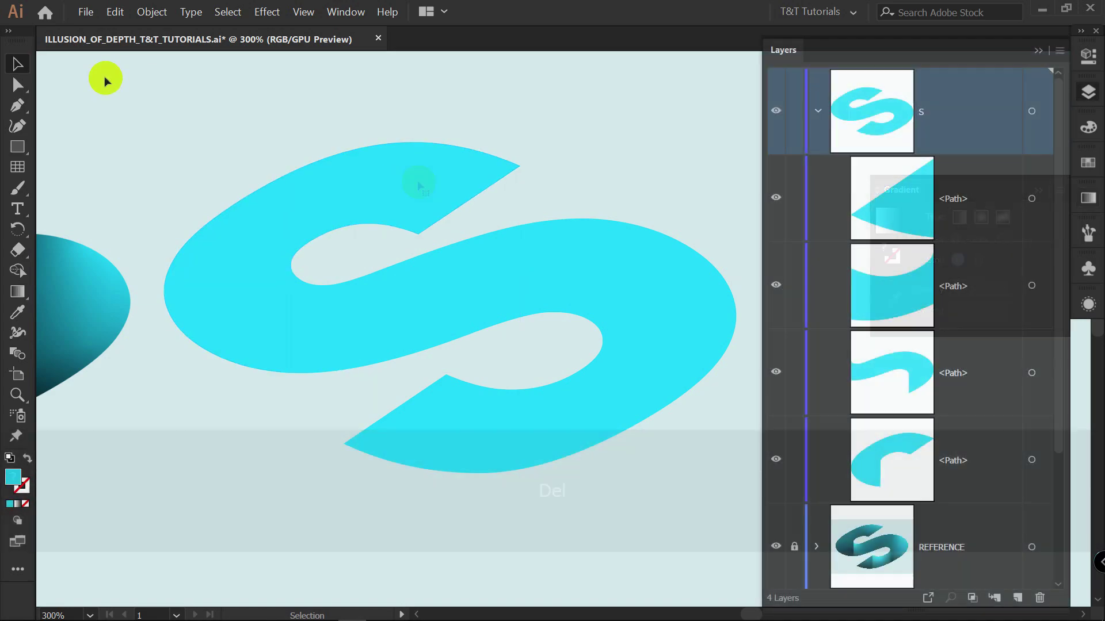
# - Draw a rectangle about 220 by 174 pt over the S's upper-left piece and fill it yellow
pyautogui.press('m')
pyautogui.scroll(-1, 230, 116)
pyautogui.moveTo(202, 114); pyautogui.dragTo(536, 376)
pyautogui.click(1088, 162)
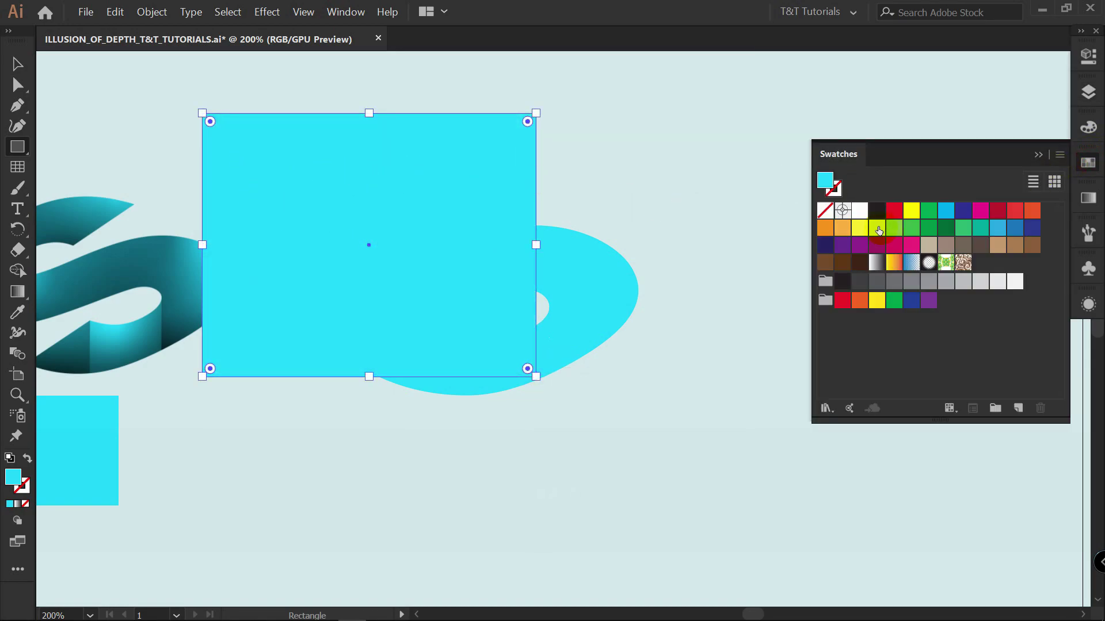
pyautogui.click(860, 228)
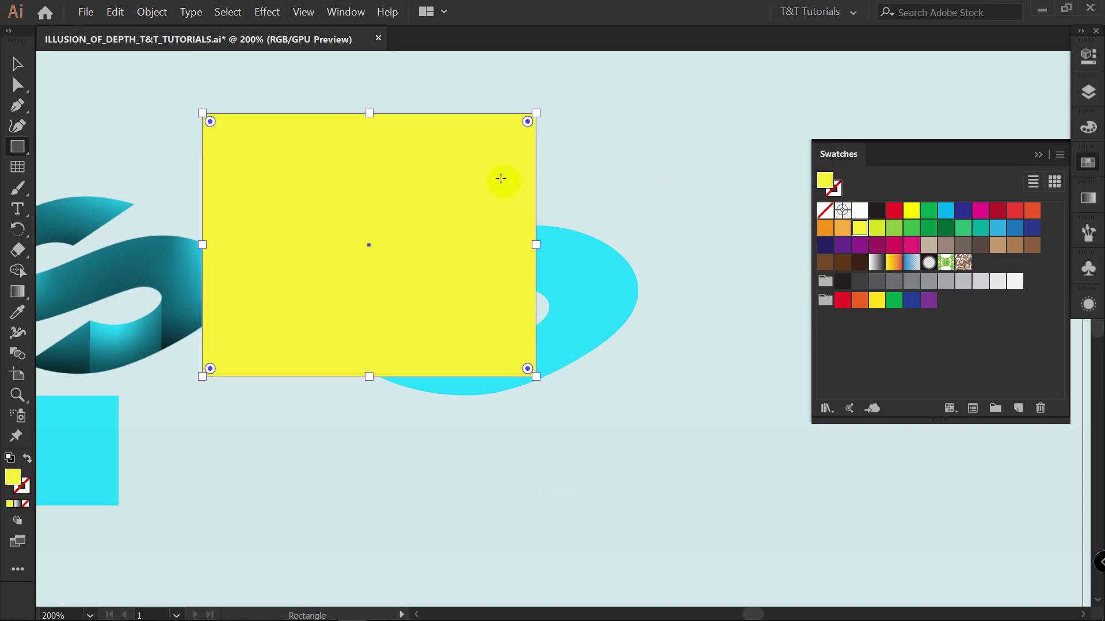
# - Duplicate the upper-left S piece in place and stack the yellow rectangle between the two copies
pyautogui.press('v')
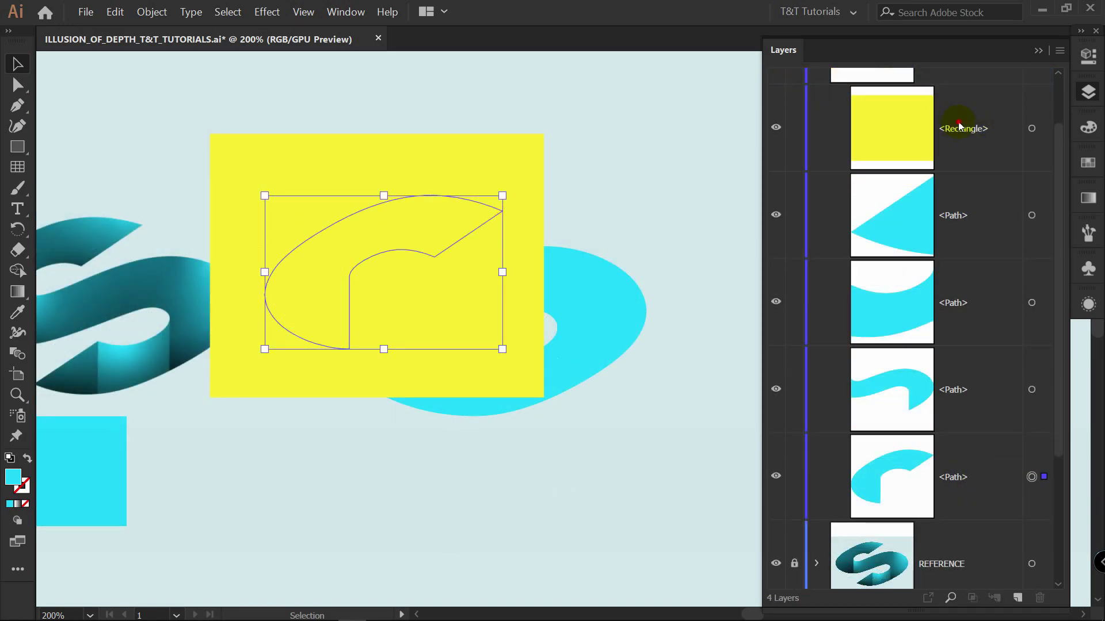
pyautogui.moveTo(959, 126); pyautogui.dragTo(963, 510)
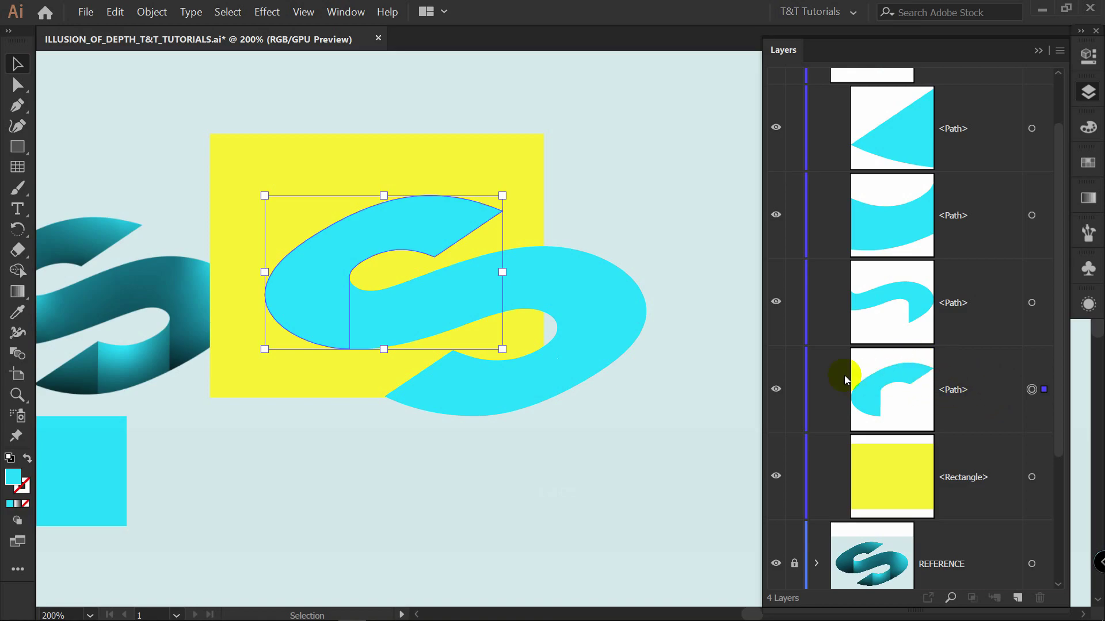
pyautogui.hotkey('ctrl', 'c')
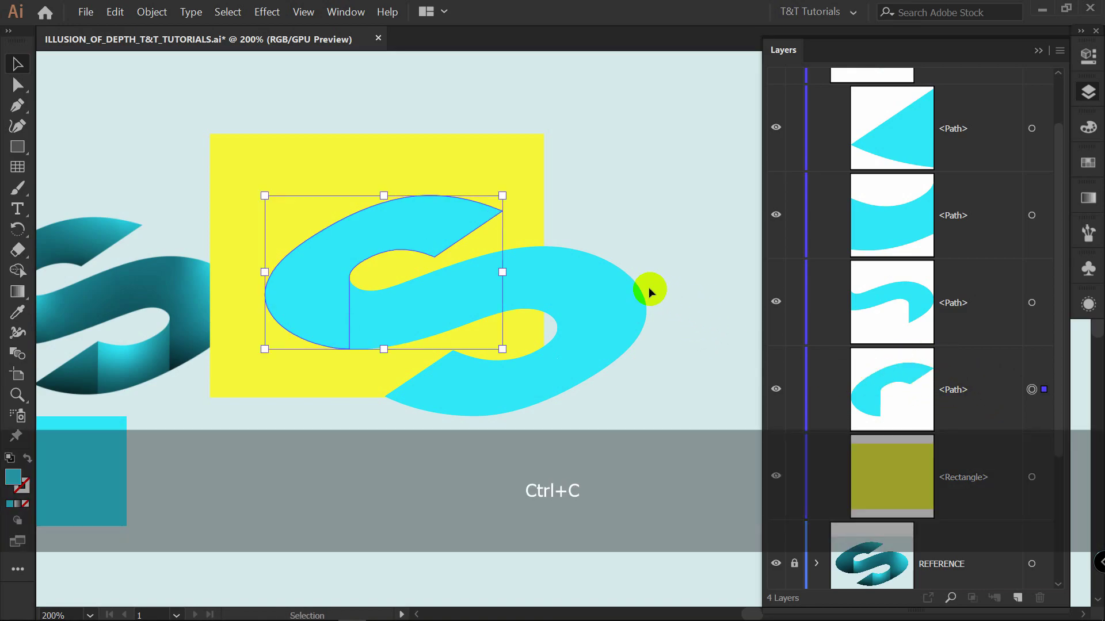
pyautogui.hotkey('ctrl', 'f')
pyautogui.scroll(-1, 961, 466)
pyautogui.moveTo(961, 466); pyautogui.dragTo(976, 337)
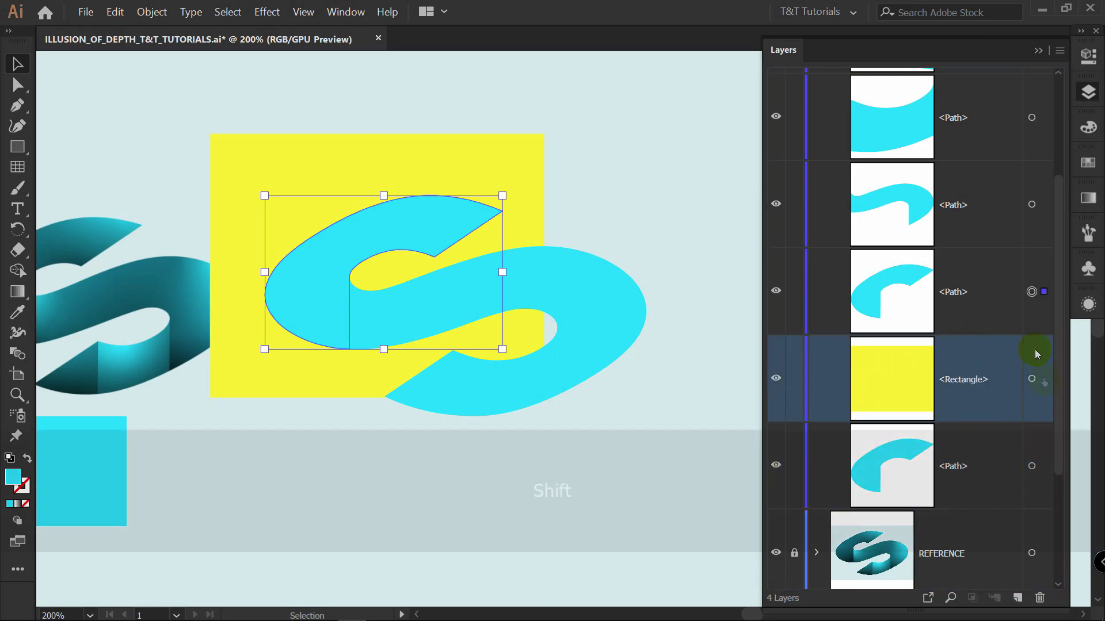
# - Make a clipping mask from the upper copy of the piece and the yellow rectangle
pyautogui.keyDown('shift'); pyautogui.click(1031, 379); pyautogui.keyUp('shift')
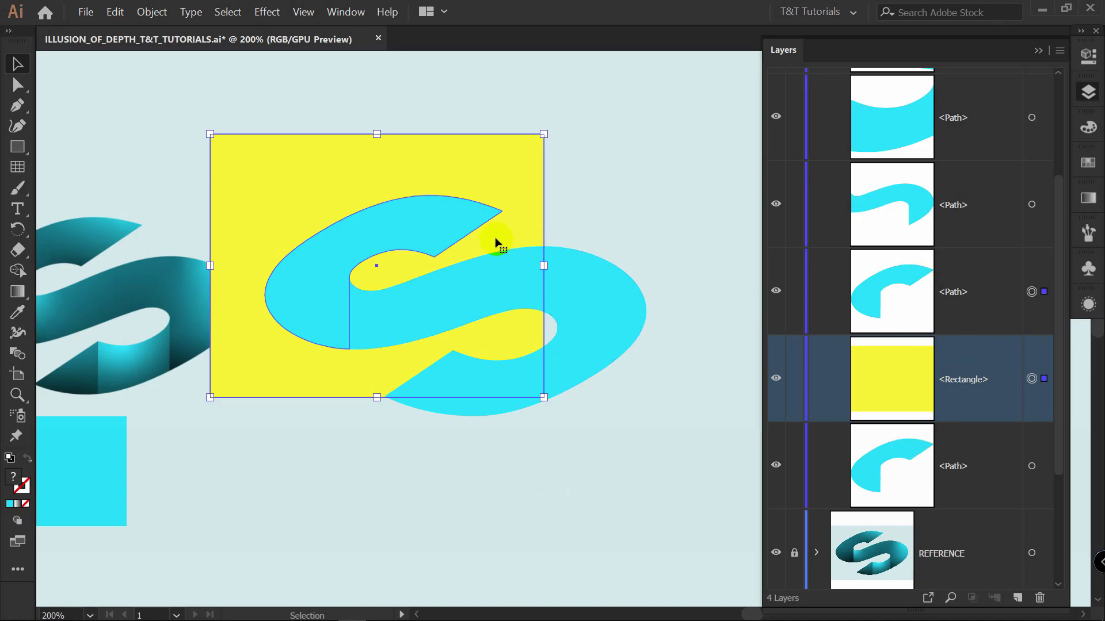
pyautogui.rightClick(447, 216)
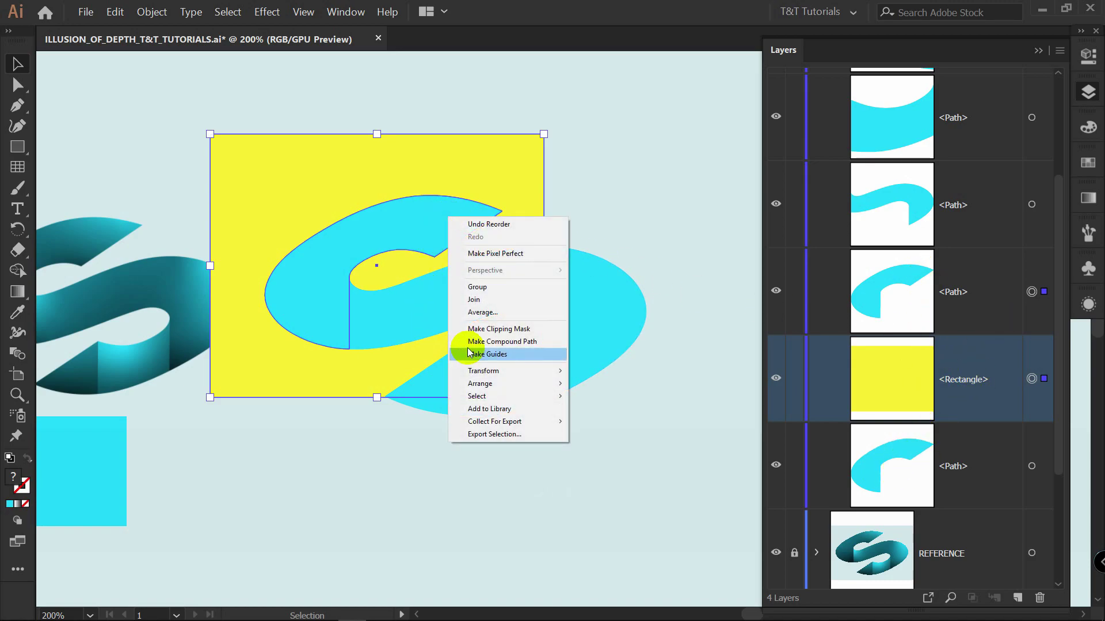
pyautogui.click(507, 330)
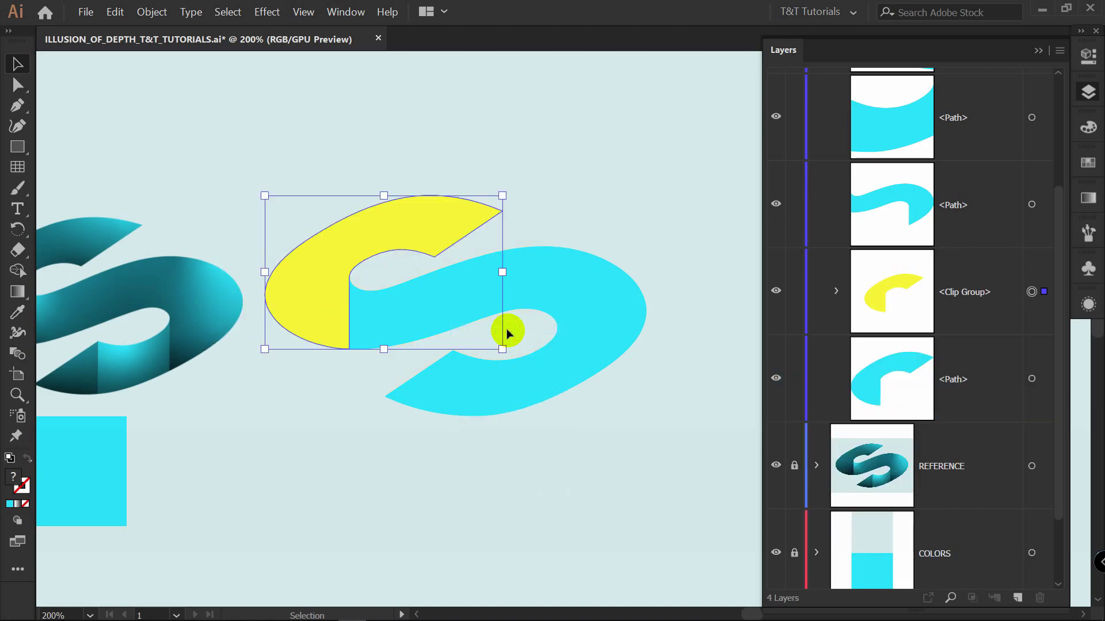
pyautogui.hotkey('ctrl', '+')
pyautogui.press('v')
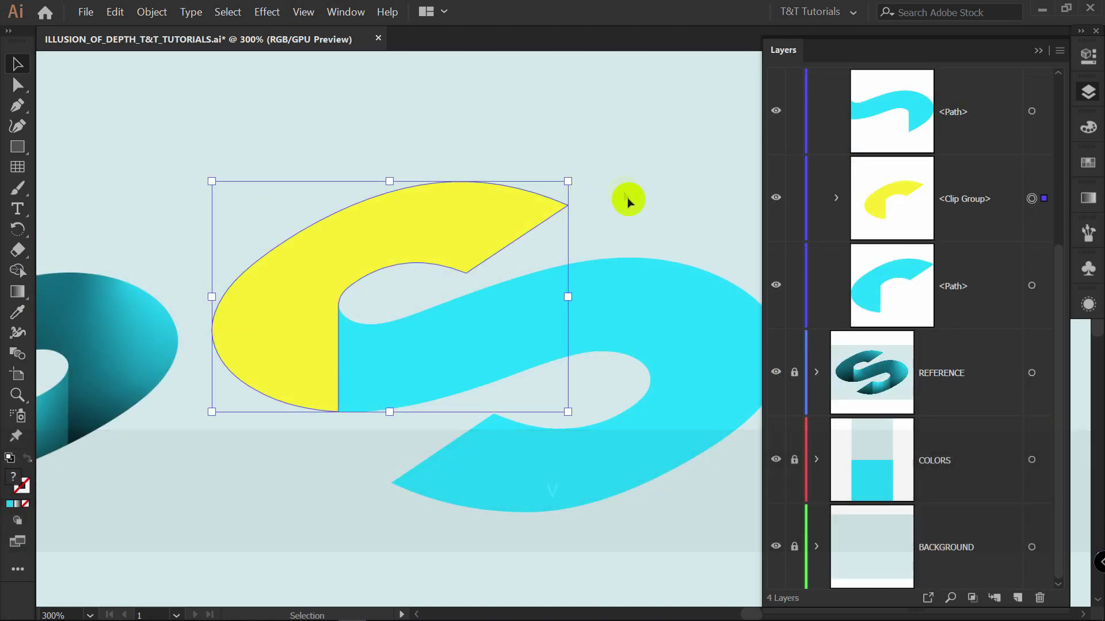
# - Inspect the contents of the clip group, selecting the rectangle inside it to check its full extent
pyautogui.click(667, 205)
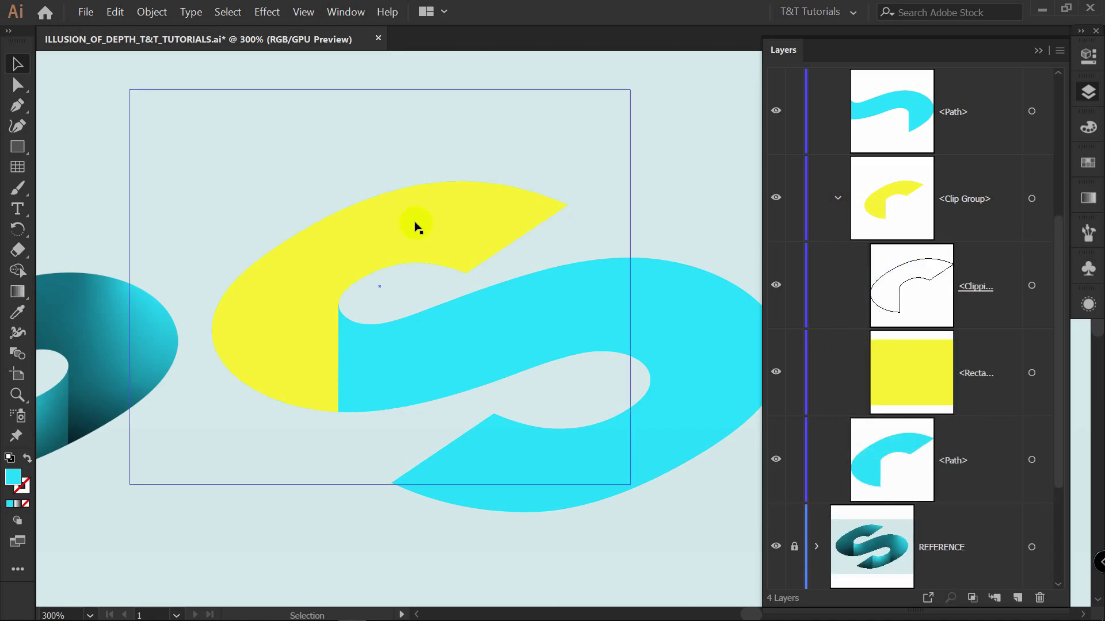
pyautogui.moveTo(763, 362); pyautogui.dragTo(743, 357)
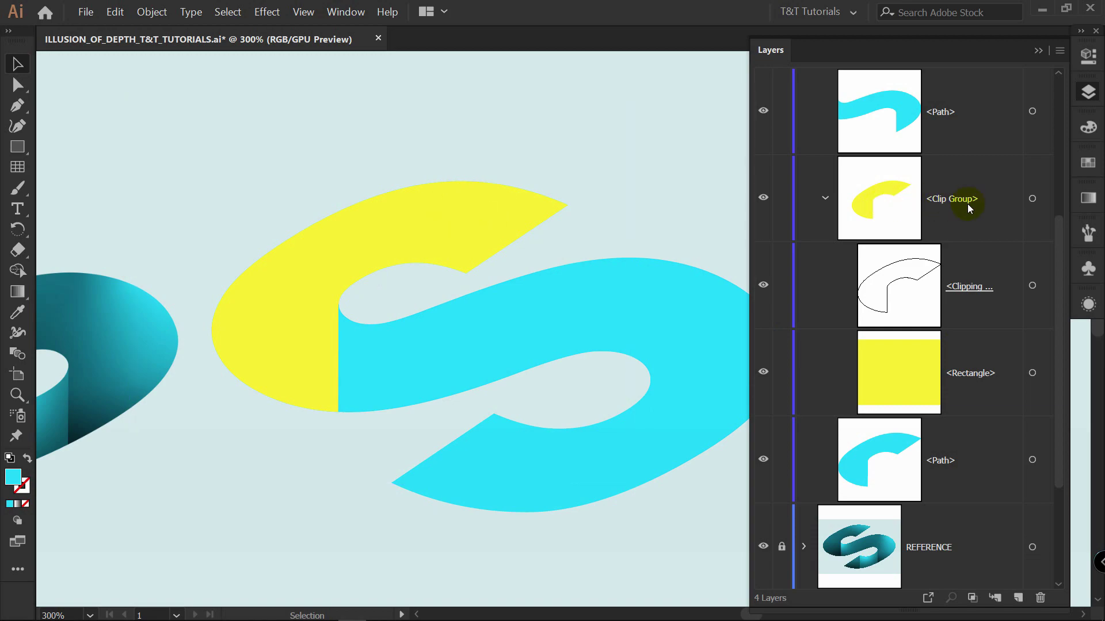
pyautogui.click(1033, 373)
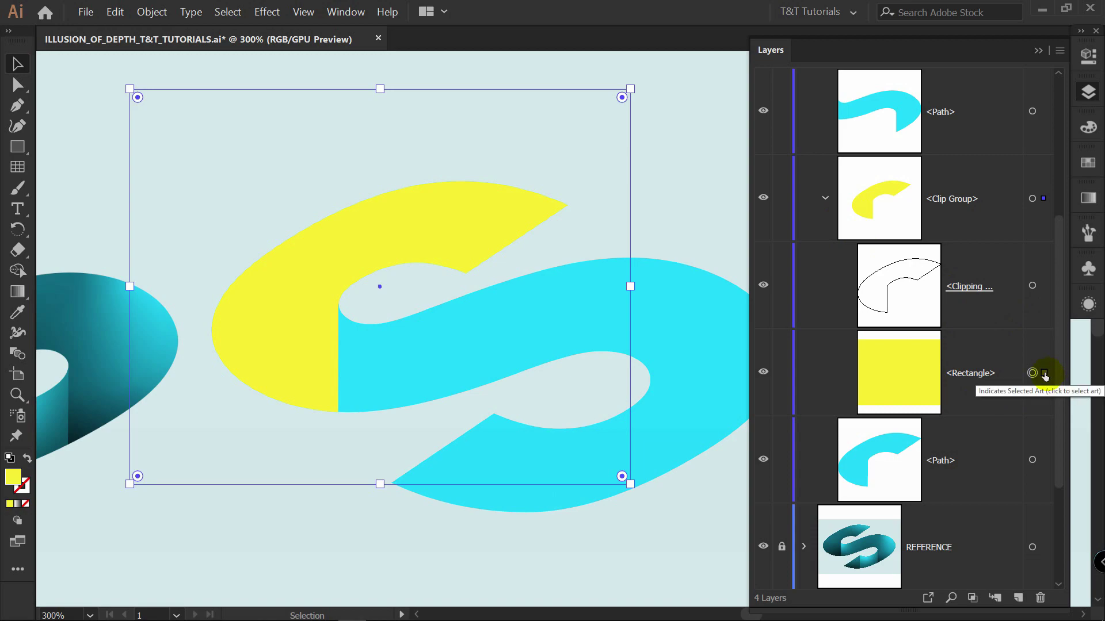
pyautogui.click(826, 198)
pyautogui.click(649, 189)
# - Apply a freeform gradient to the clipped rectangle and remove all its stops except the upper-left one
pyautogui.press('a')
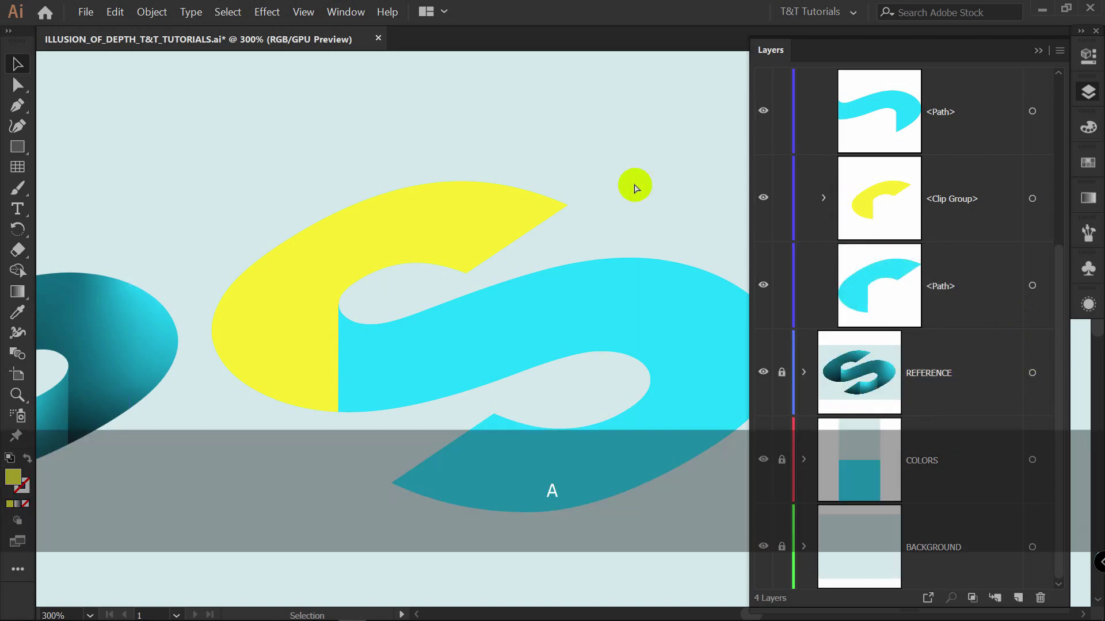
pyautogui.click(441, 225)
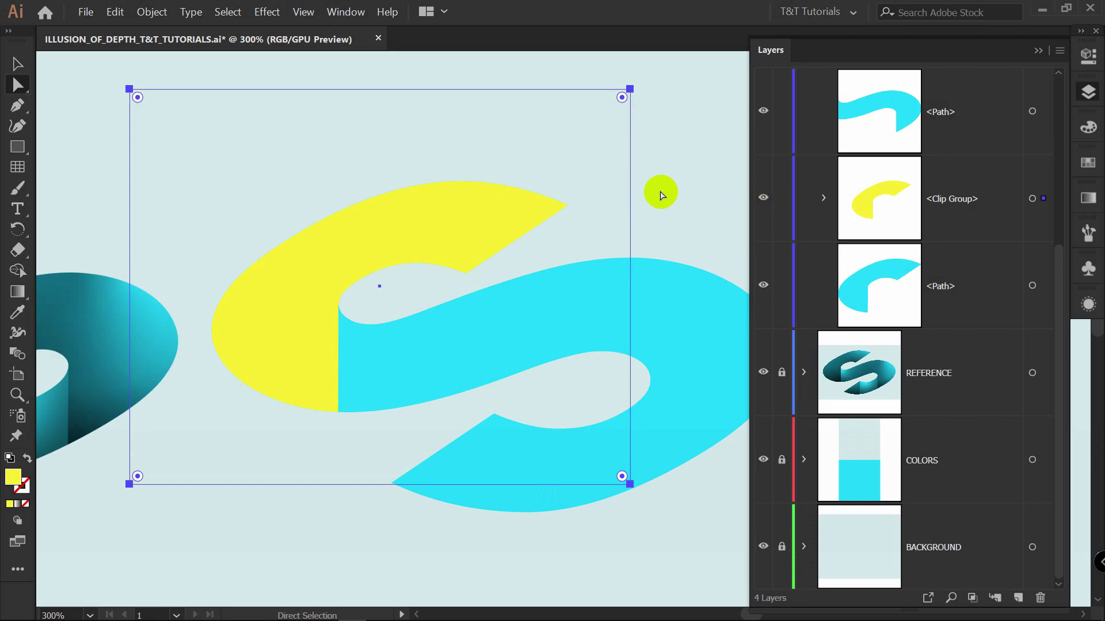
pyautogui.click(1091, 199)
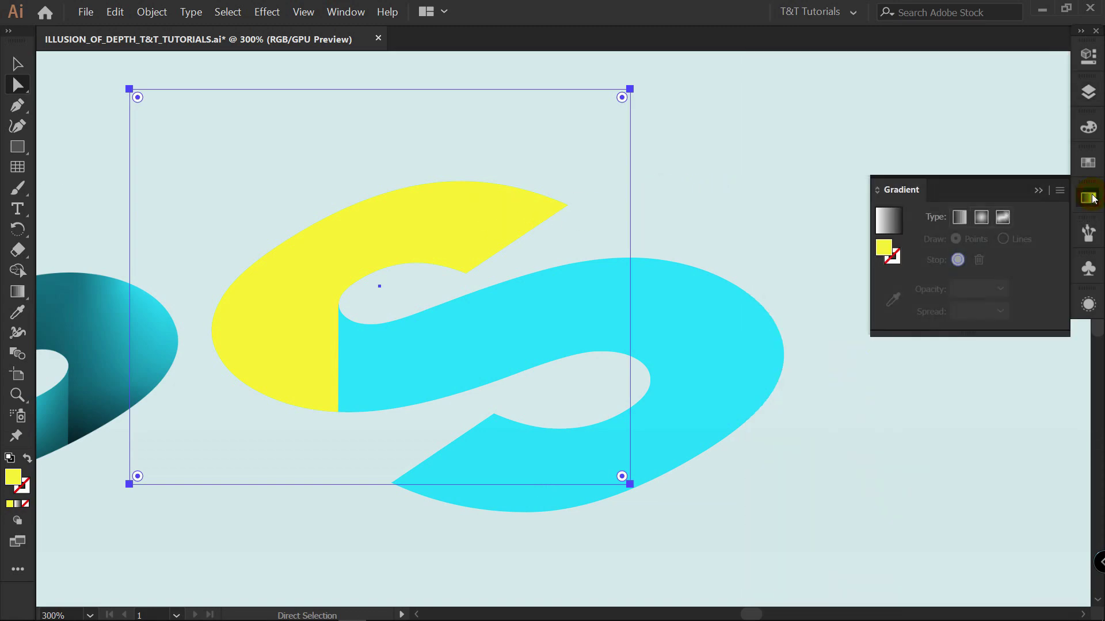
pyautogui.click(1003, 218)
pyautogui.click(580, 129)
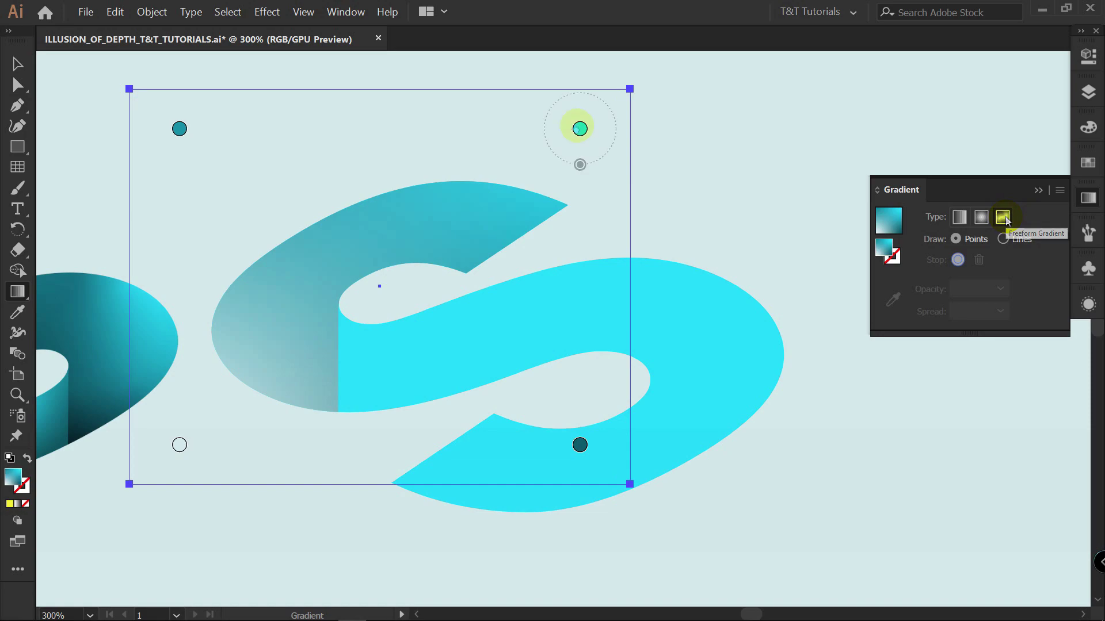
pyautogui.keyDown('shift'); pyautogui.click(580, 446); pyautogui.keyUp('shift')
pyautogui.keyDown('shift'); pyautogui.click(179, 445); pyautogui.keyUp('shift')
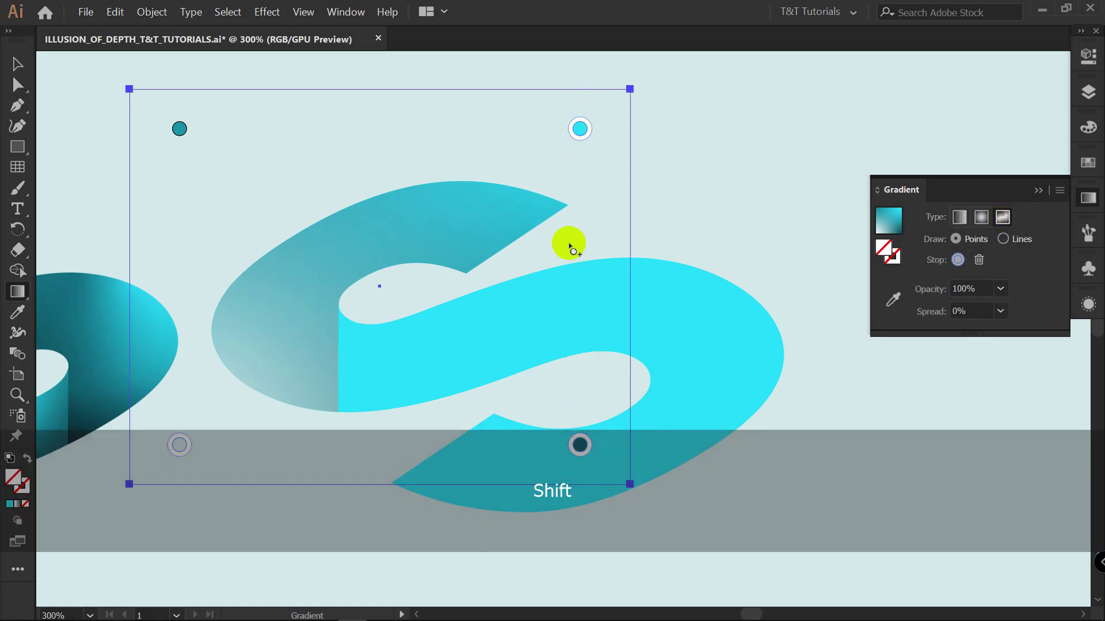
pyautogui.press('Delete')
# - Place the remaining stop in the piece's lower-left part in black and add a white stop near the tip
pyautogui.moveTo(182, 132); pyautogui.dragTo(305, 338)
pyautogui.doubleClick(304, 337)
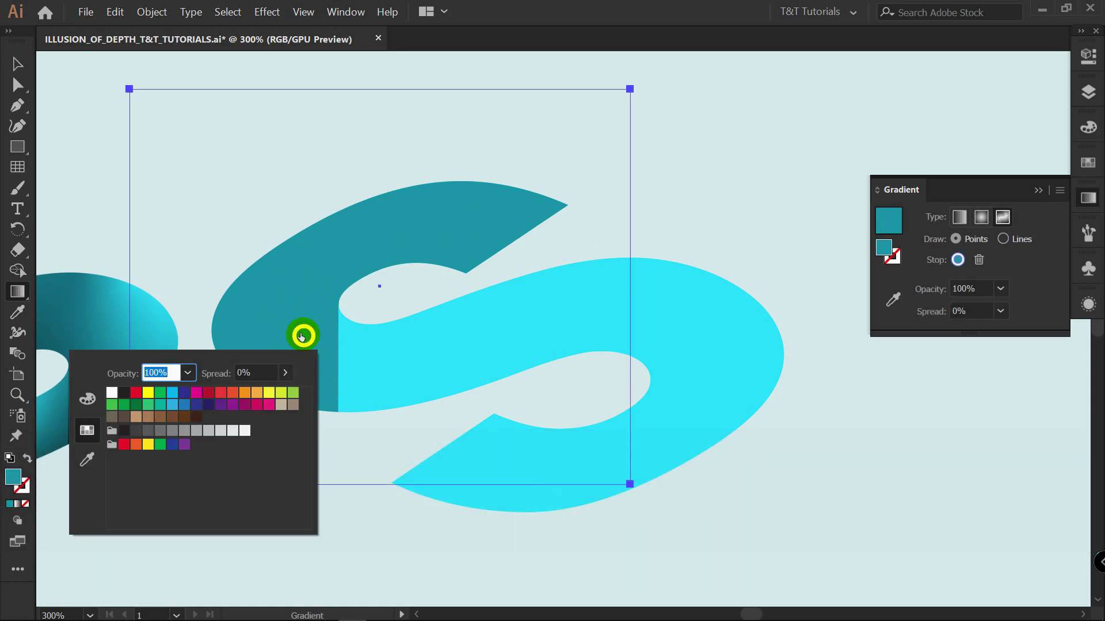
pyautogui.click(124, 393)
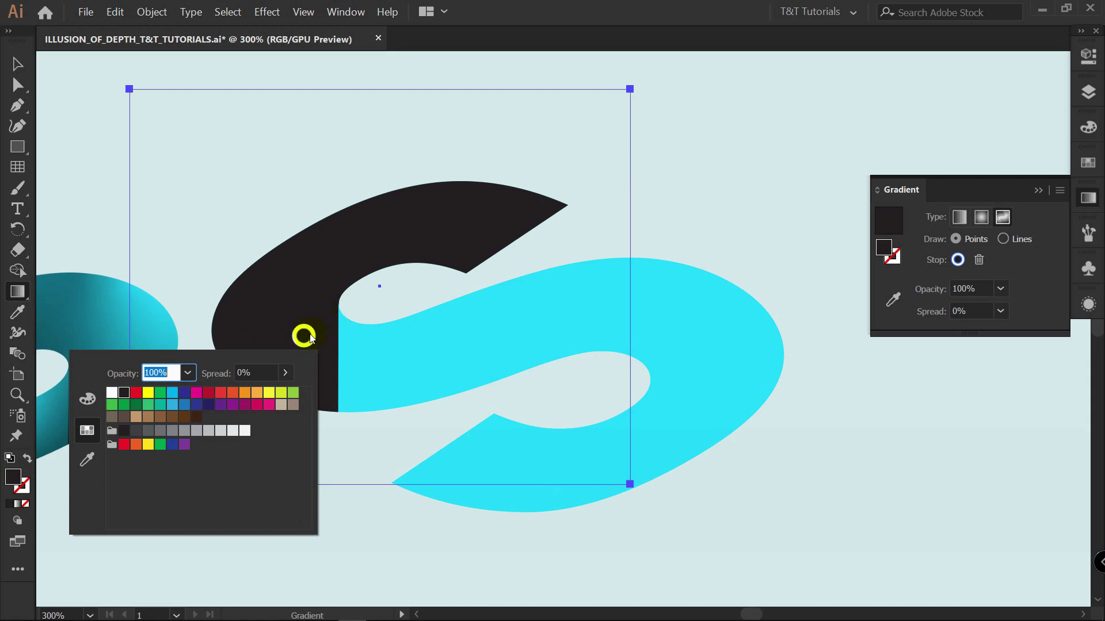
pyautogui.click(434, 217)
pyautogui.doubleClick(434, 218)
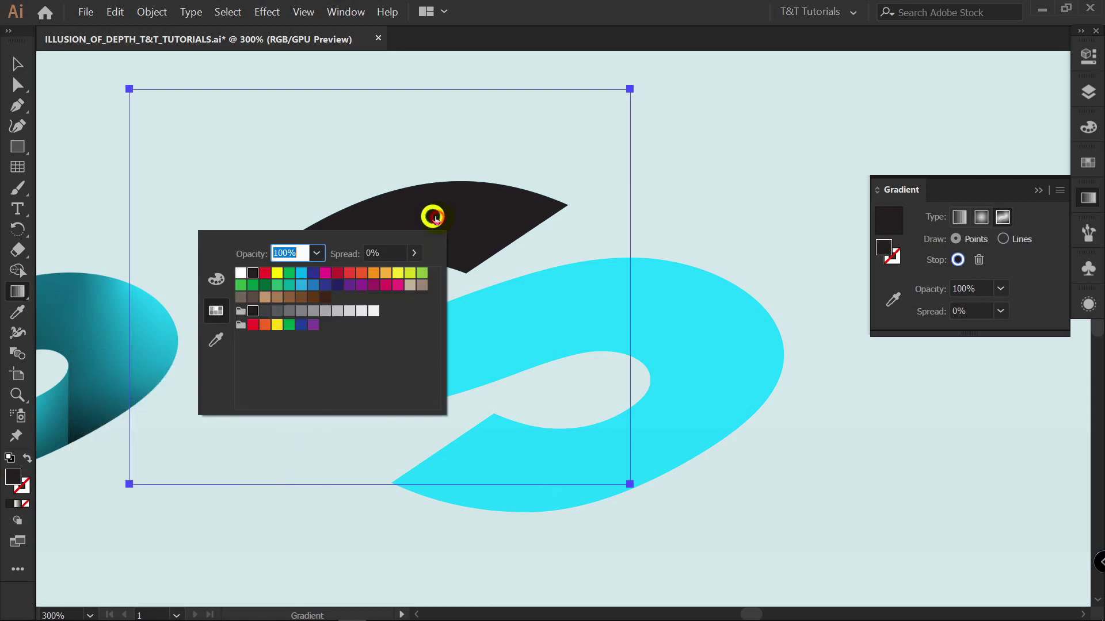
pyautogui.click(240, 273)
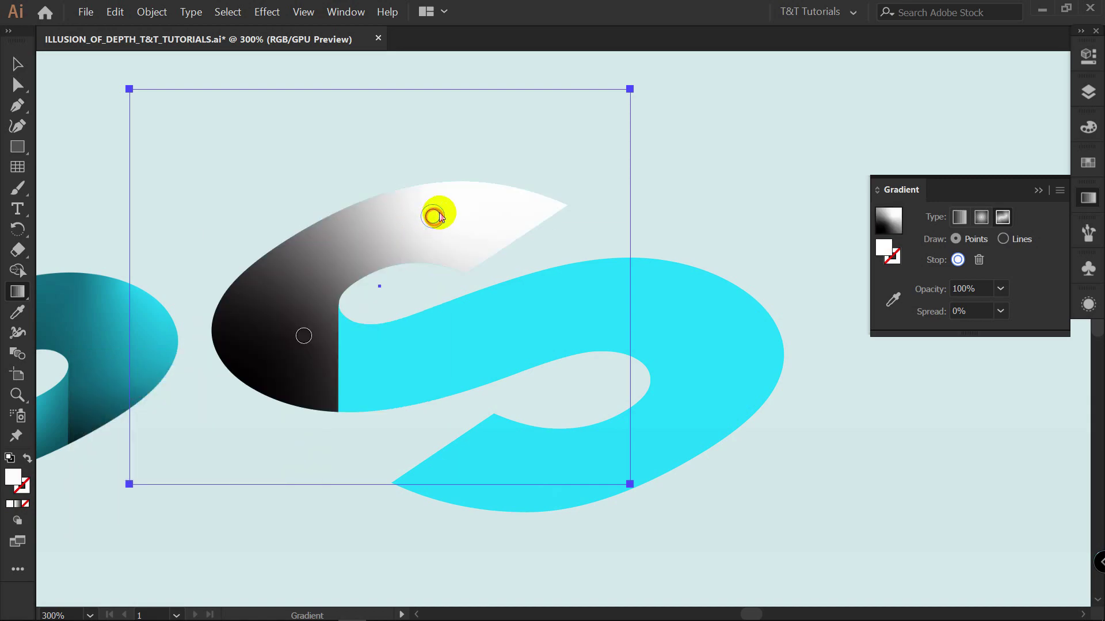
# - Set the blending mode of the clipped gradient rectangle to Multiply
pyautogui.press('v')
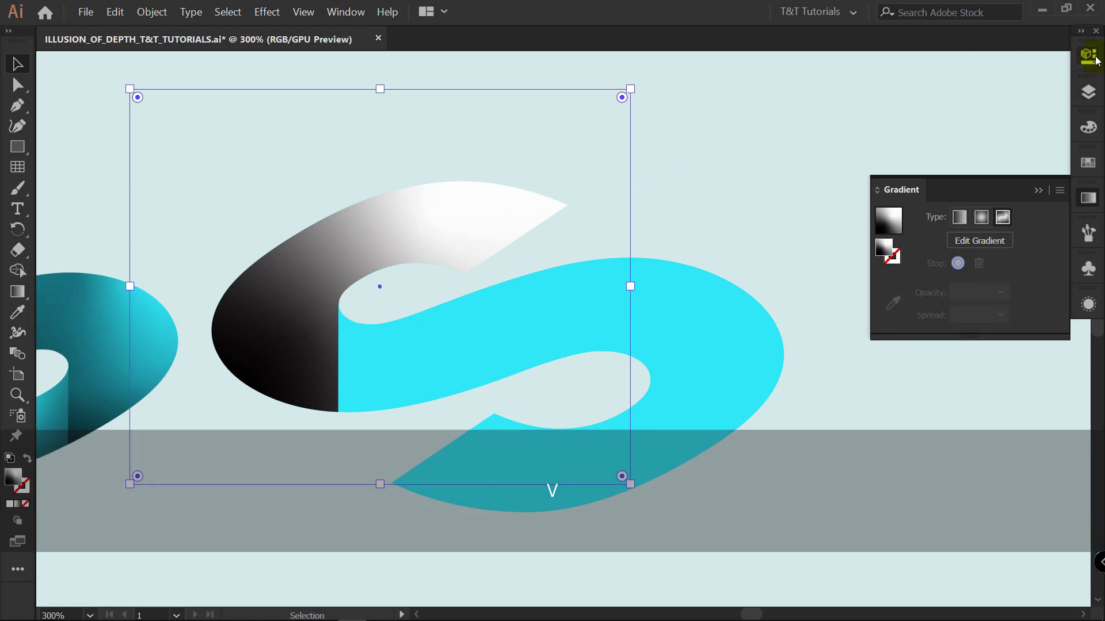
pyautogui.click(1096, 58)
pyautogui.click(901, 290)
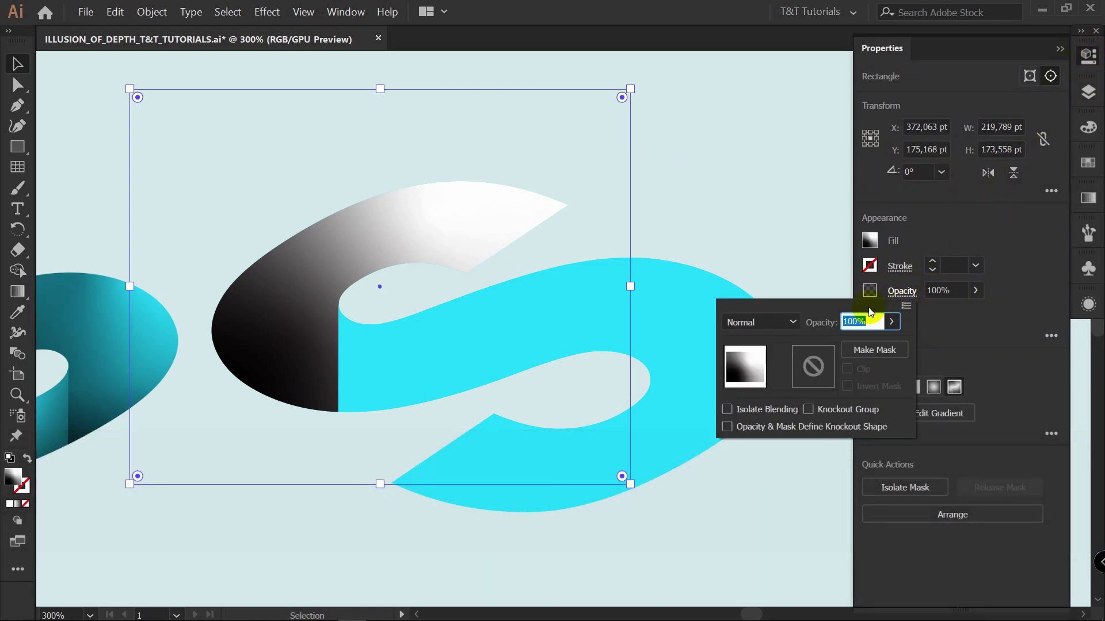
pyautogui.click(789, 322)
pyautogui.click(758, 54)
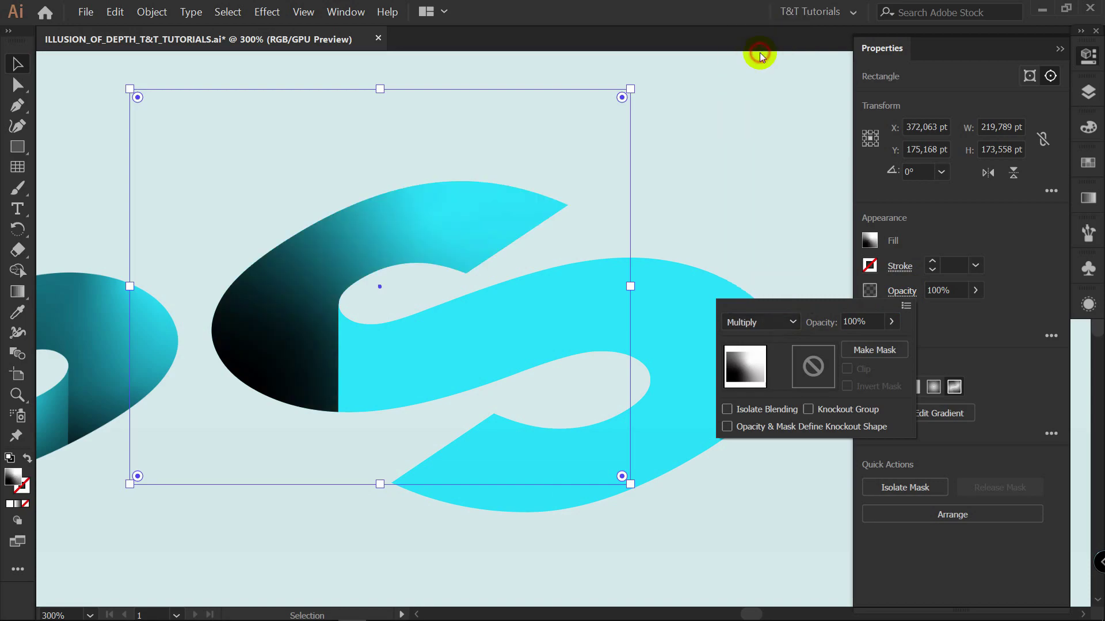
# - Move the white stop above the piece and the black one below it, and add further white and black stops around the outline
pyautogui.click(1088, 92)
pyautogui.click(1088, 197)
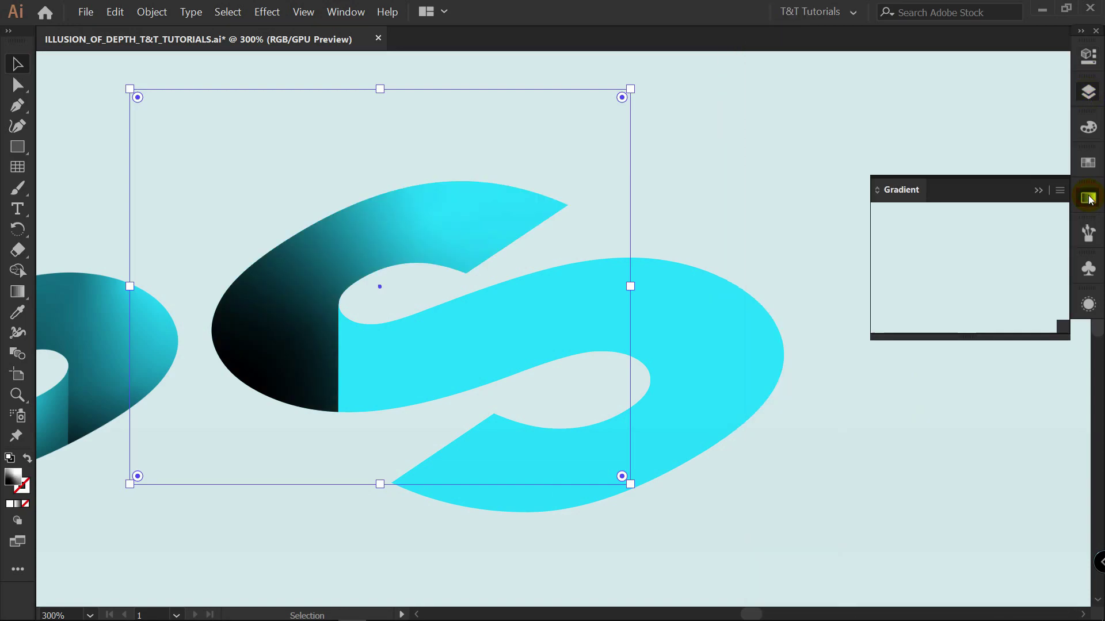
pyautogui.press('g')
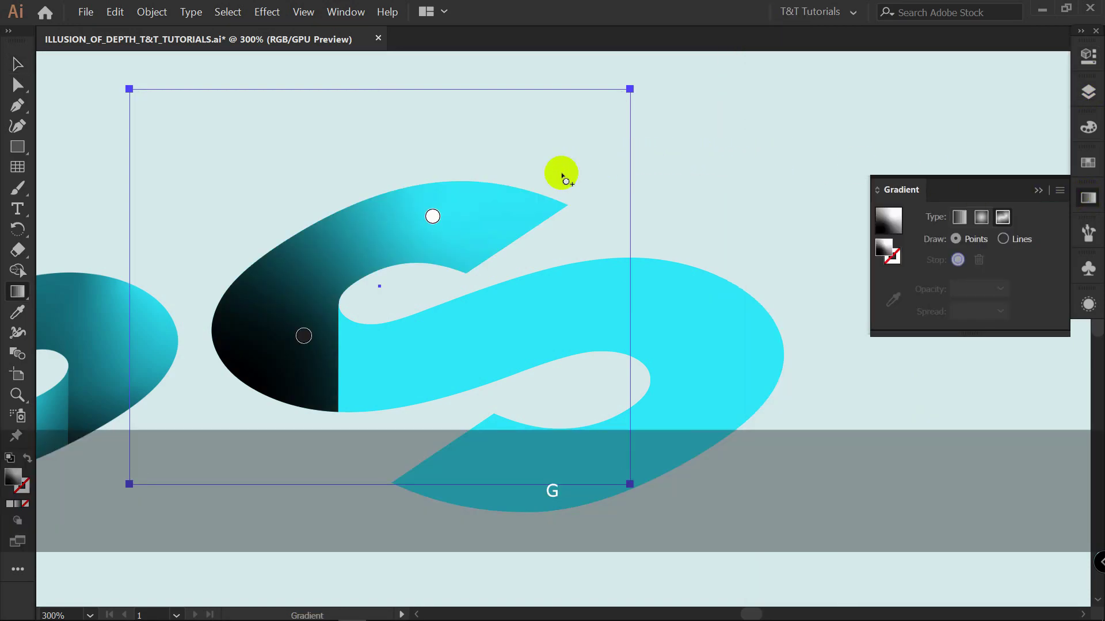
pyautogui.moveTo(432, 217); pyautogui.dragTo(485, 167)
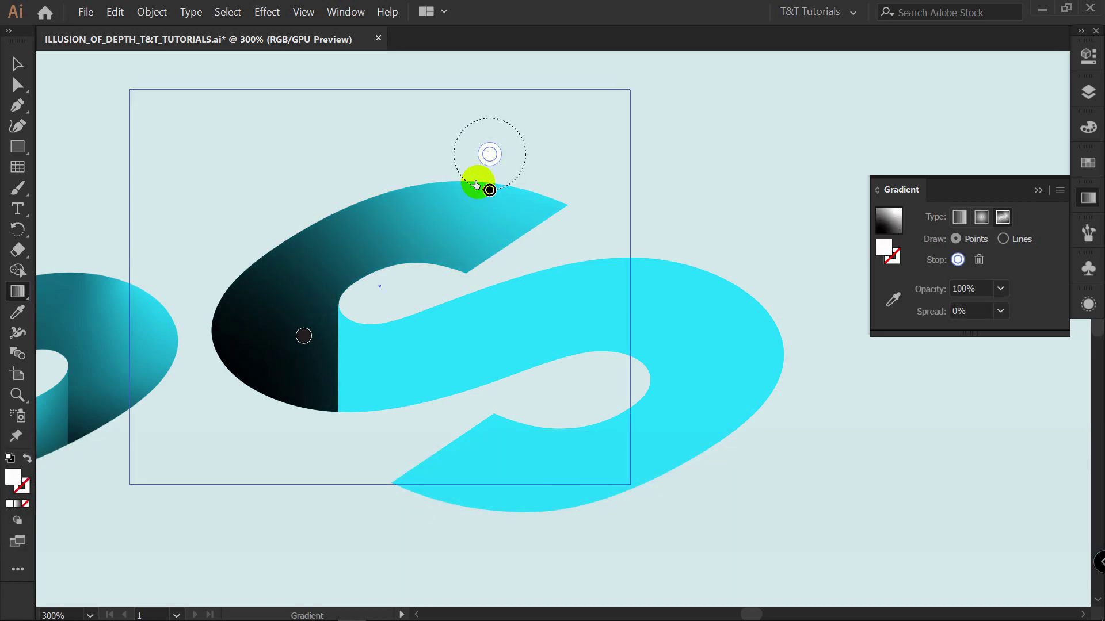
pyautogui.moveTo(304, 336)
pyautogui.mouseDown()
pyautogui.moveTo(315, 420)
pyautogui.moveTo(305, 454)
pyautogui.mouseUp()
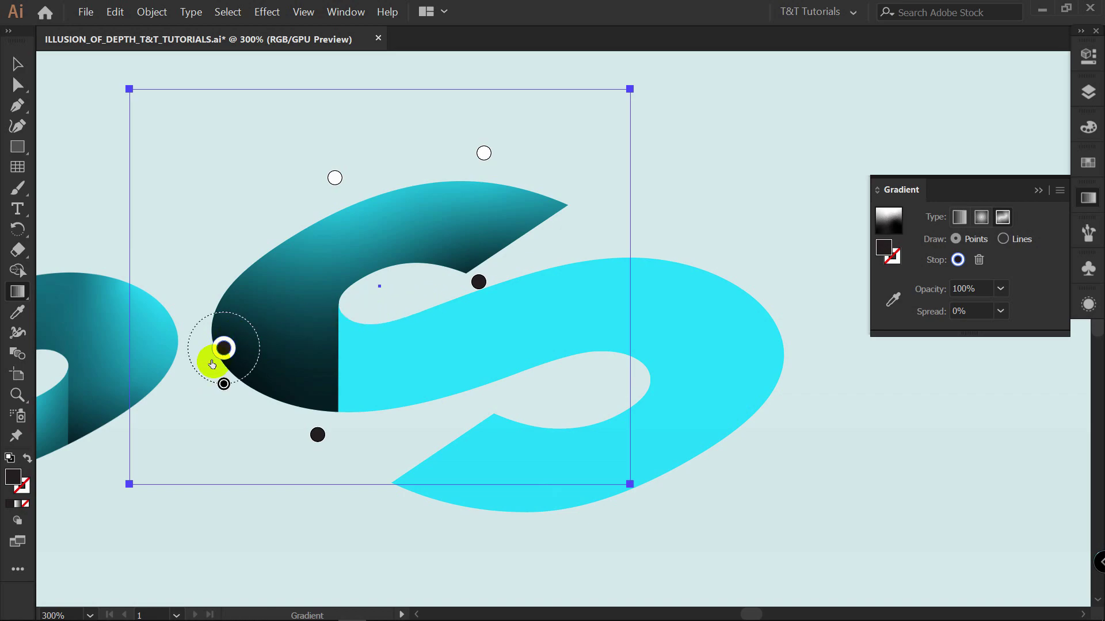
# - Color the stop at the piece's far-left edge dark gray and nudge it and the black stop below the piece slightly upward
pyautogui.doubleClick(224, 348)
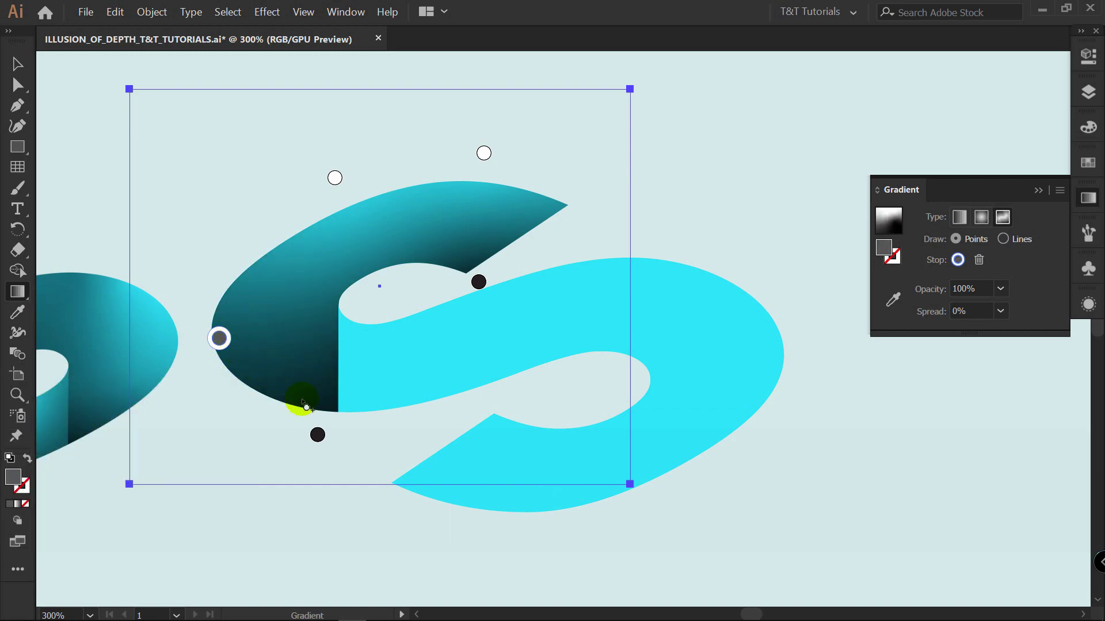
pyautogui.moveTo(315, 435); pyautogui.dragTo(314, 420)
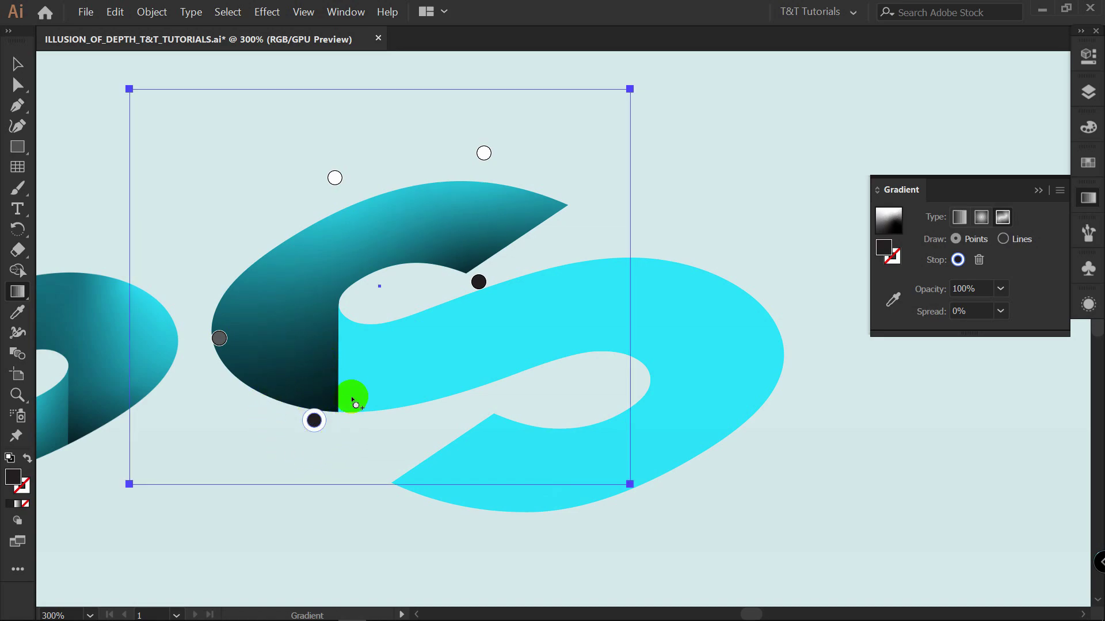
pyautogui.click(219, 334)
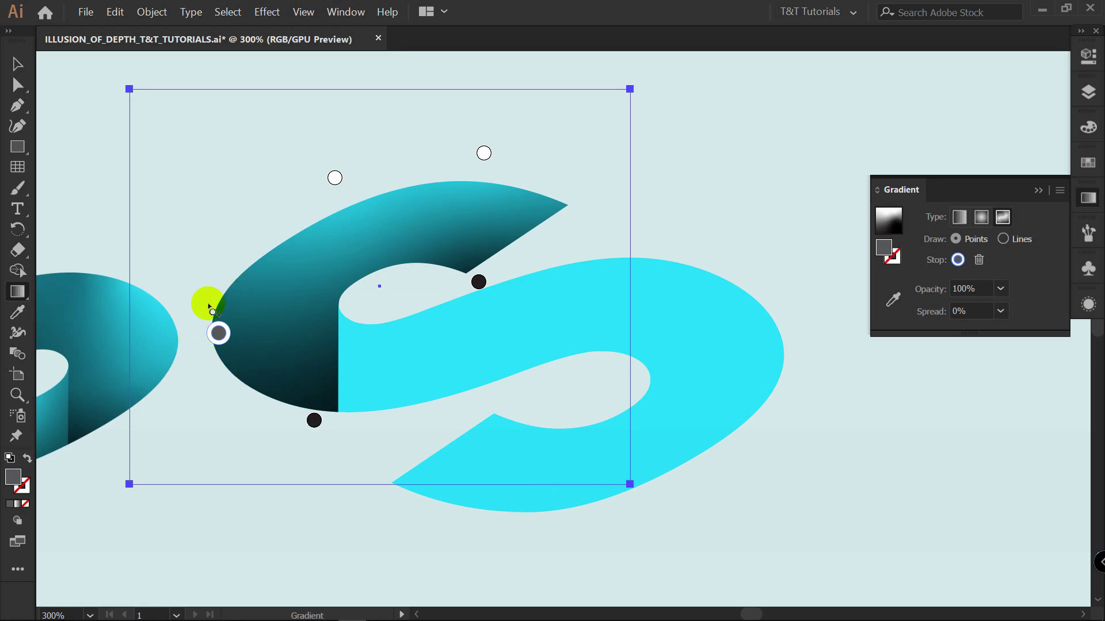
# - Delete the white stop above the upper-left curve, and shift the other white stop toward the tip with a larger spread
pyautogui.moveTo(484, 153); pyautogui.dragTo(500, 175)
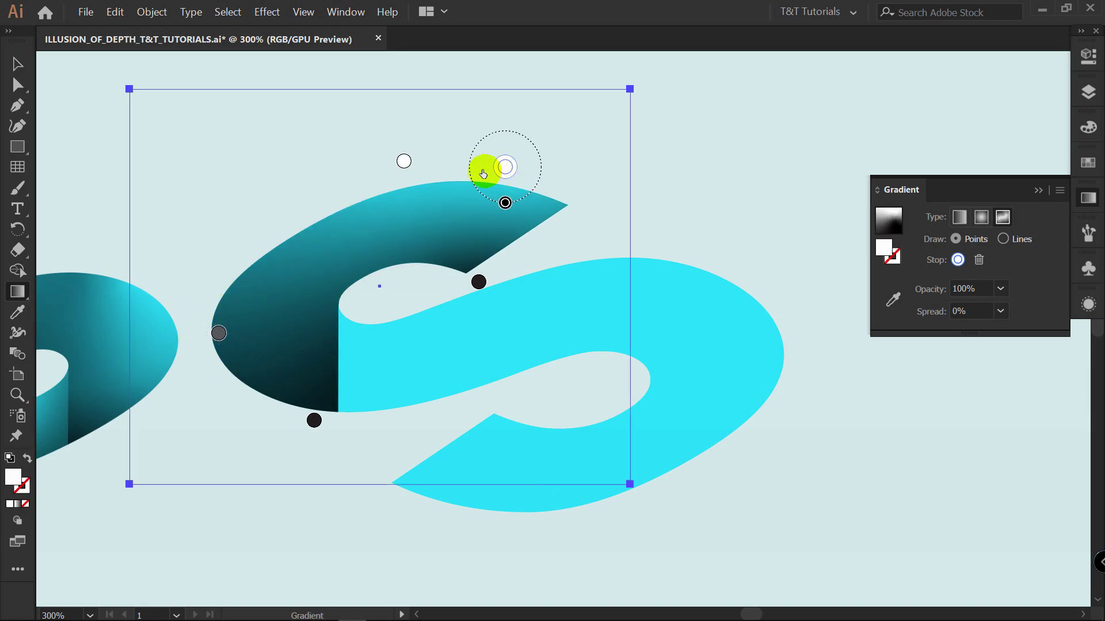
pyautogui.press('Delete')
pyautogui.moveTo(502, 208); pyautogui.dragTo(502, 226)
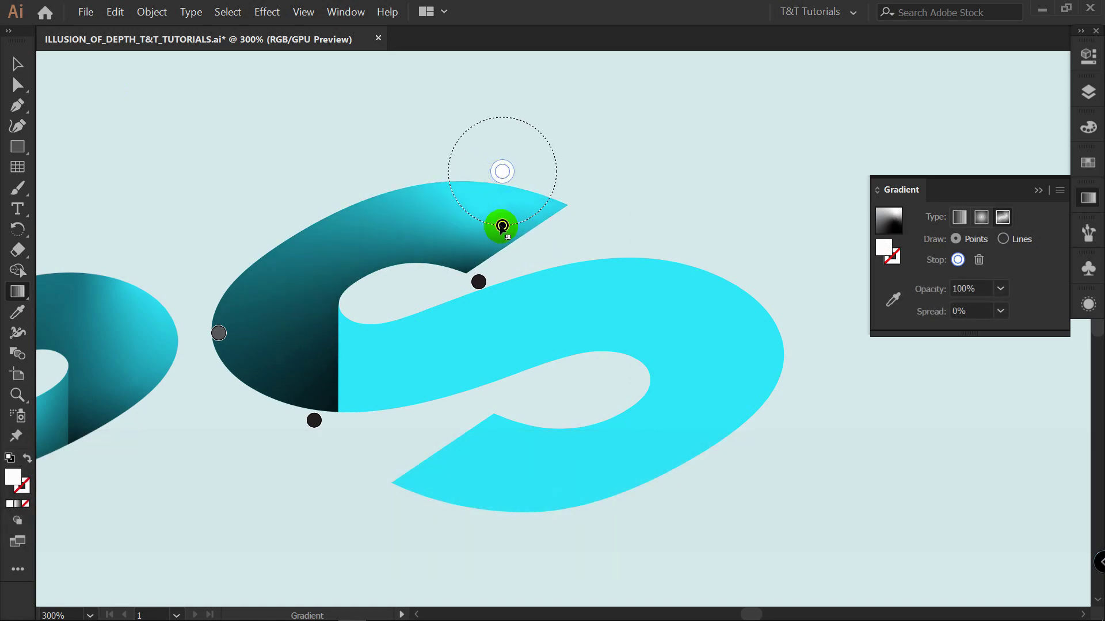
# - Nudge the white stop above the upper piece's tip slightly upward
pyautogui.moveTo(501, 173); pyautogui.dragTo(499, 165)
pyautogui.press('space')
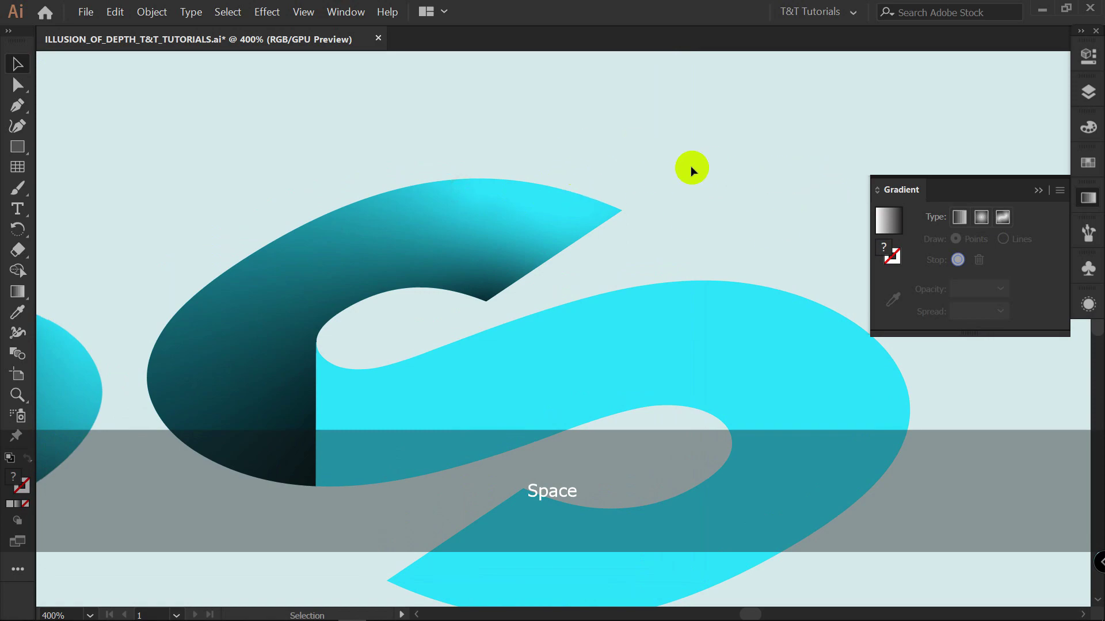
pyautogui.scroll(-2, 718, 161)
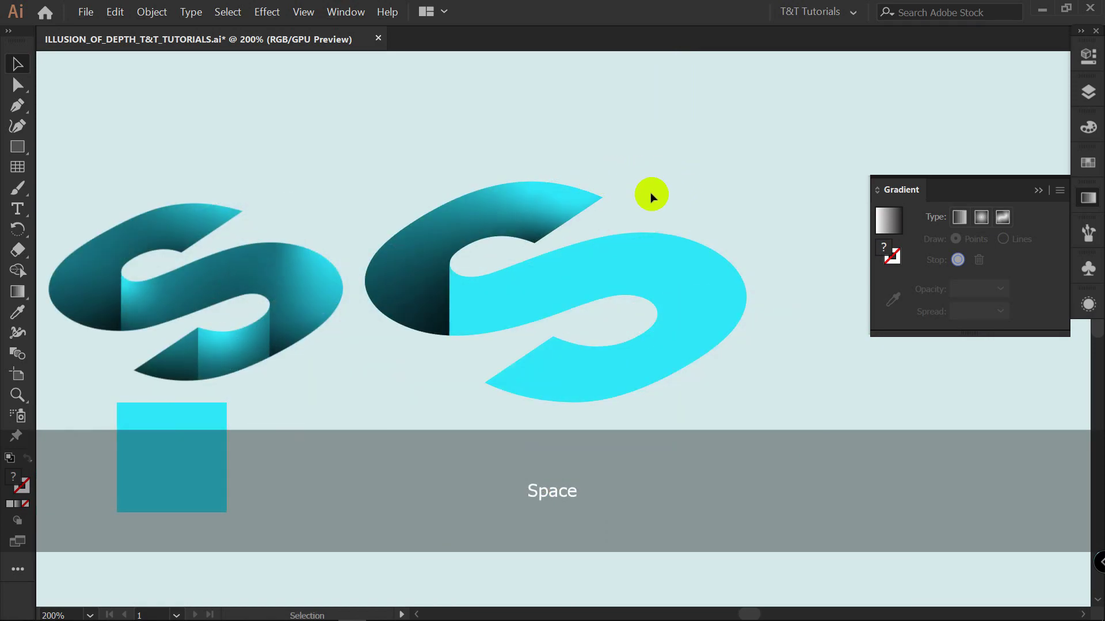
# - Reopen the upper piece's clipped gradient rectangle for editing and place light gray stops above its upper-left curve and near its tip
pyautogui.press('a')
pyautogui.click(568, 206)
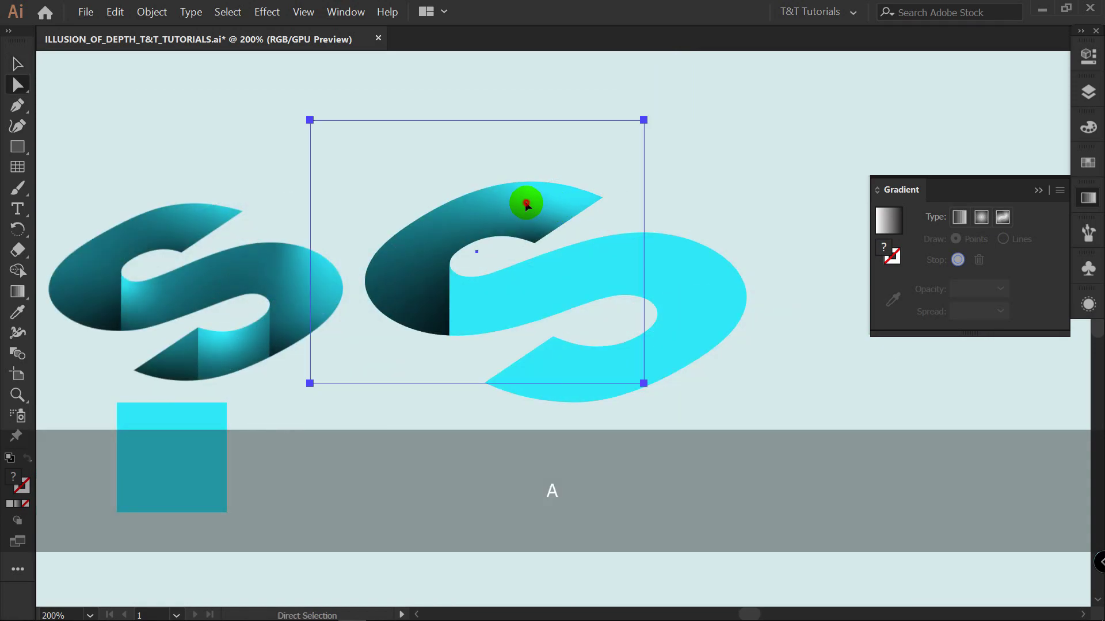
pyautogui.click(525, 203)
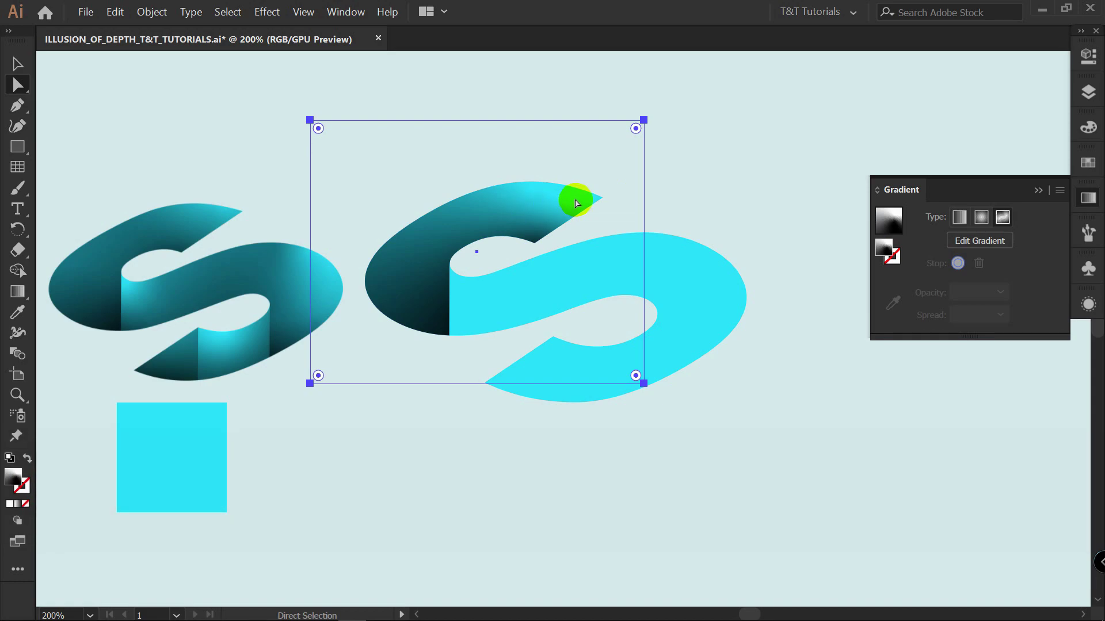
pyautogui.press('g')
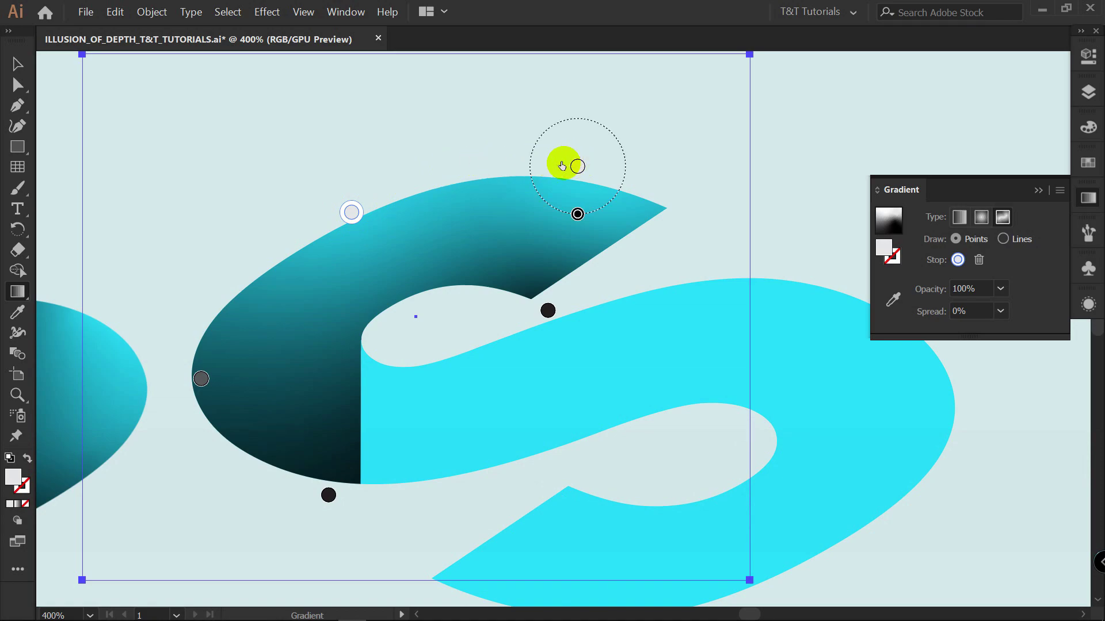
pyautogui.click(516, 202)
pyautogui.moveTo(513, 198); pyautogui.dragTo(478, 177)
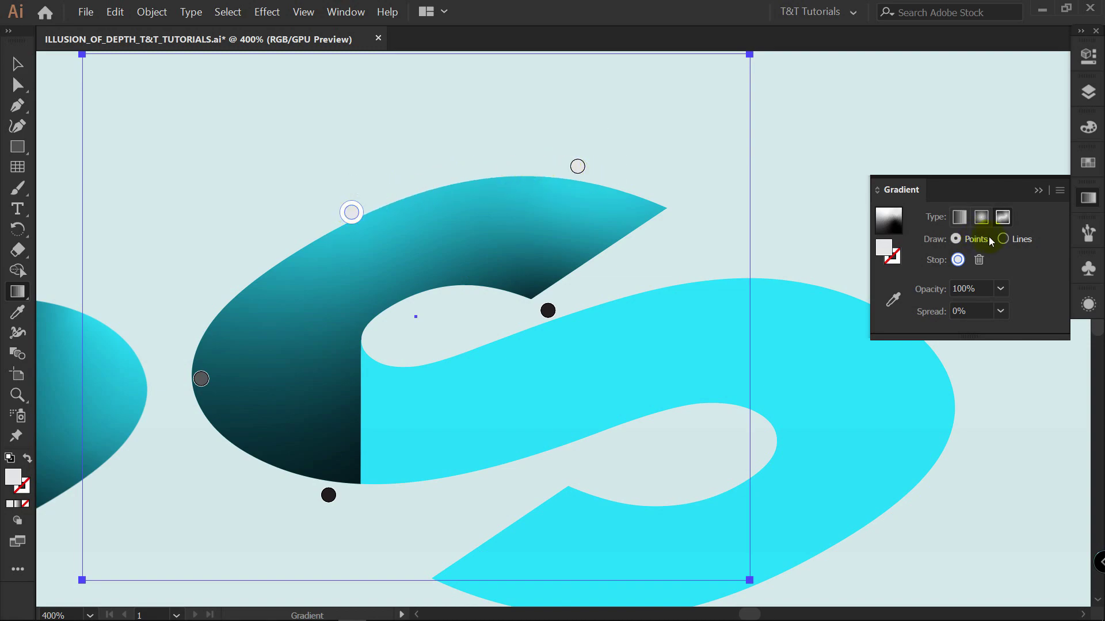
# - Connect the two light gray stops with a gradient line and bend it into an arc above the piece with a middle stop
pyautogui.click(1003, 238)
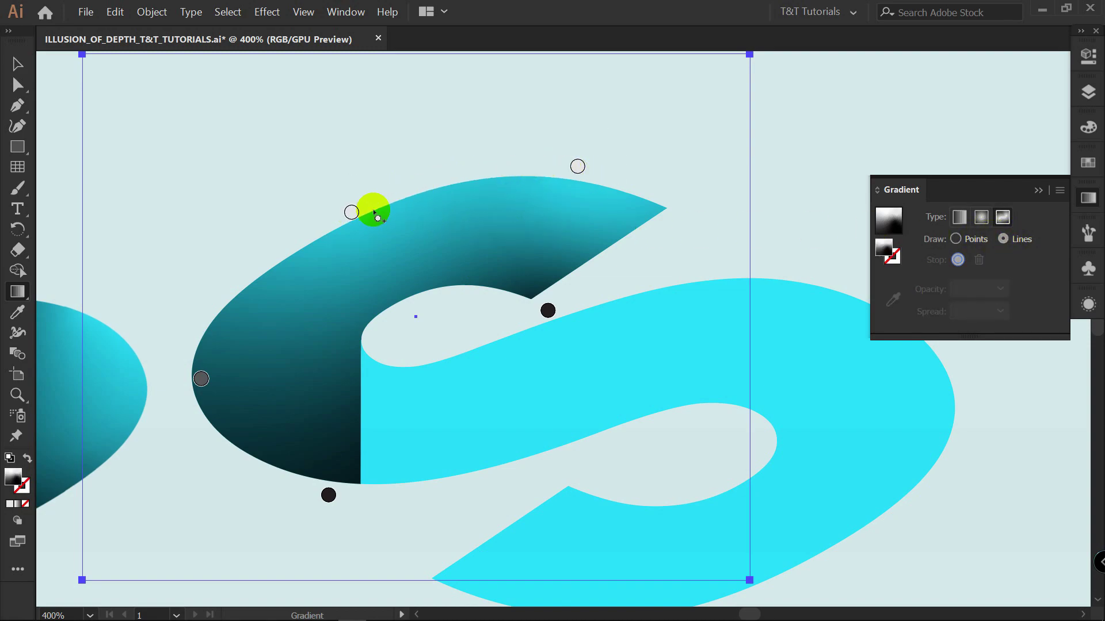
pyautogui.click(351, 212)
pyautogui.click(578, 167)
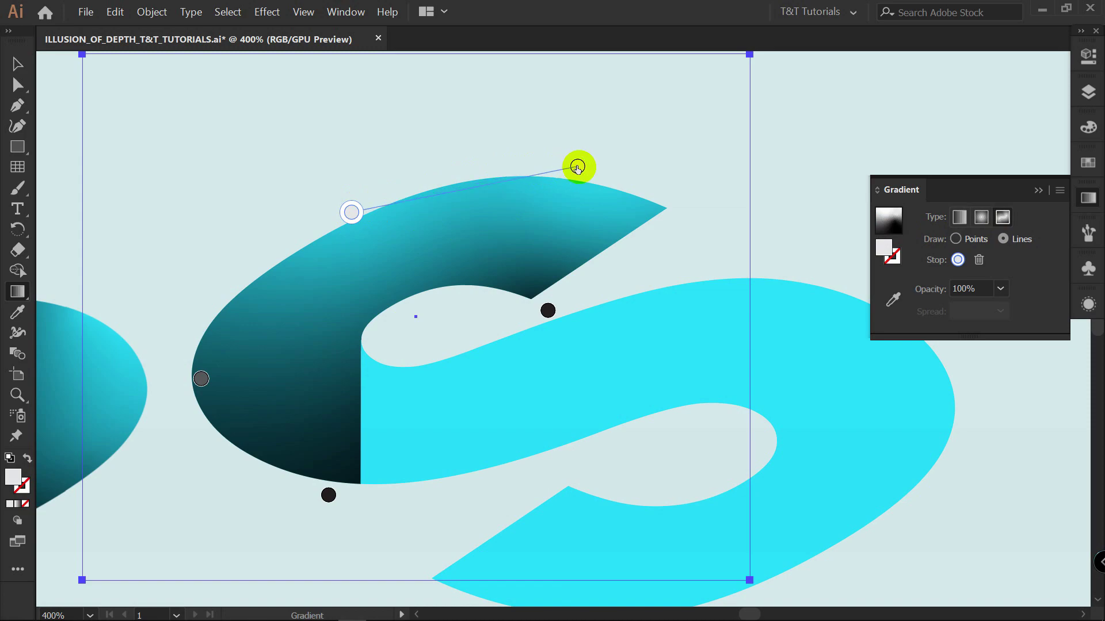
pyautogui.click(577, 167)
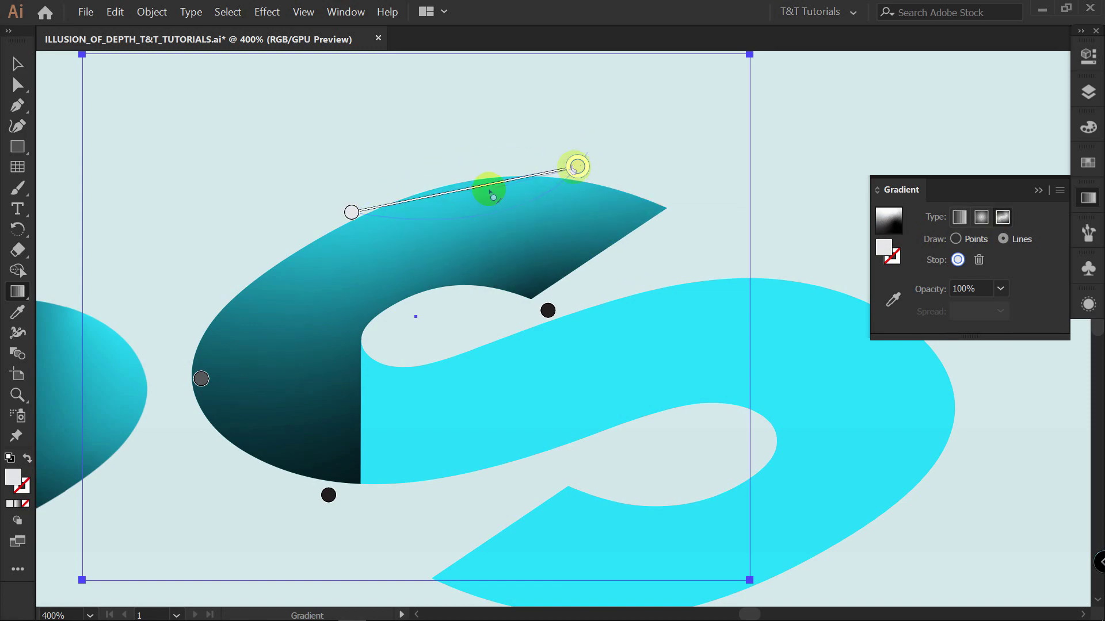
pyautogui.click(466, 190)
pyautogui.moveTo(465, 188); pyautogui.dragTo(444, 134)
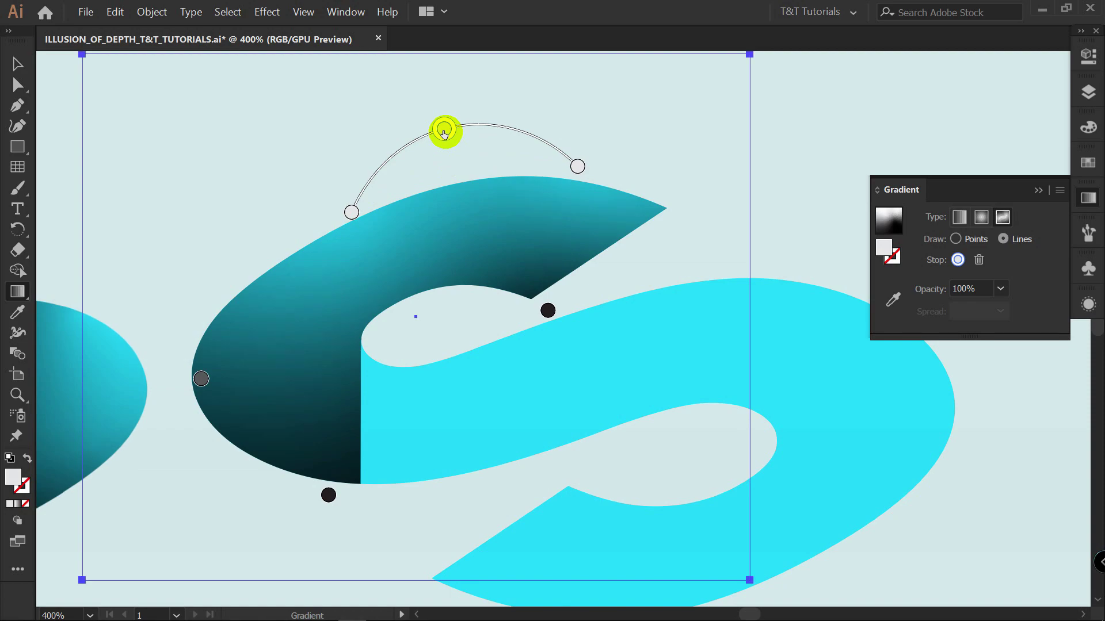
# - Try moving the line's middle stop to the piece's lower inner corner and its end stop to the tip
pyautogui.press('alt')
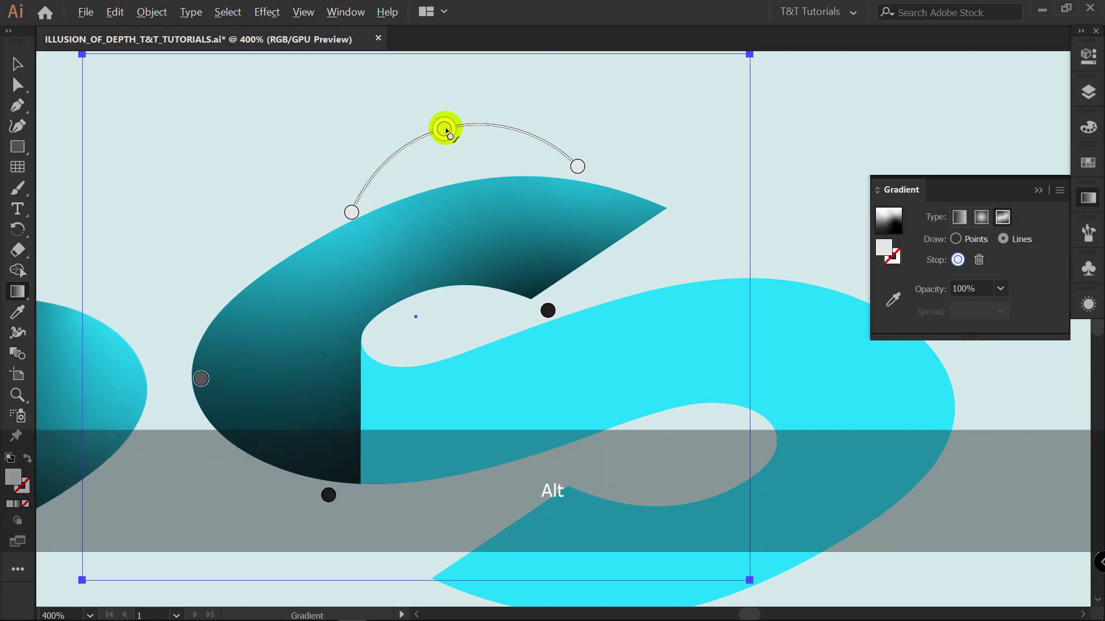
pyautogui.keyDown('alt'); pyautogui.click(446, 130); pyautogui.keyUp('alt')
pyautogui.moveTo(444, 129); pyautogui.dragTo(533, 300)
pyautogui.moveTo(575, 166); pyautogui.dragTo(654, 212)
pyautogui.click(352, 212)
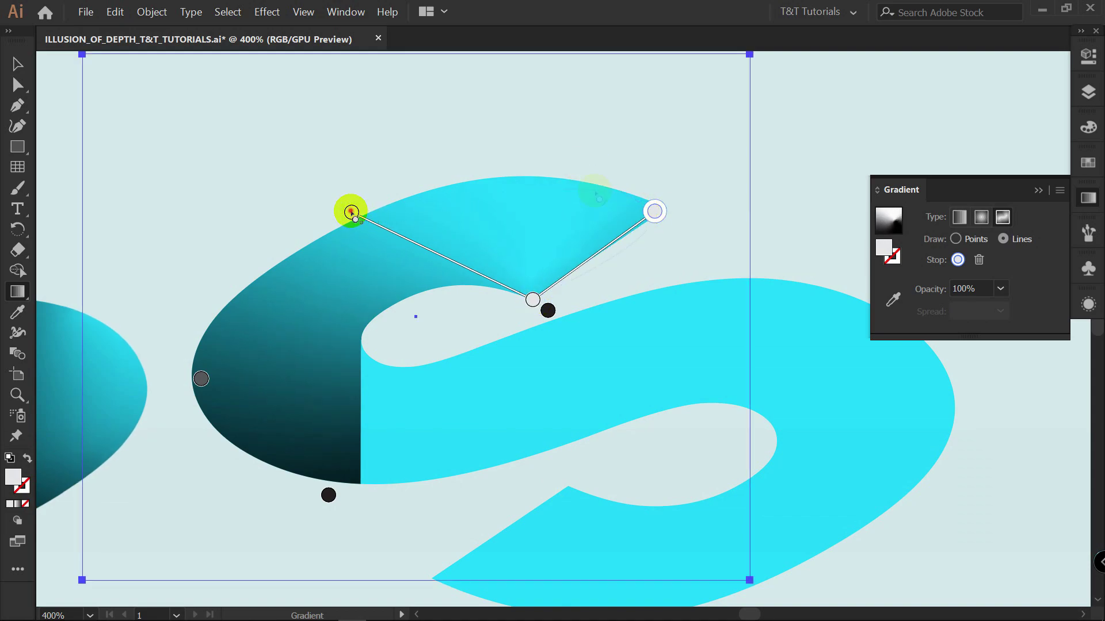
pyautogui.moveTo(582, 171); pyautogui.dragTo(633, 128)
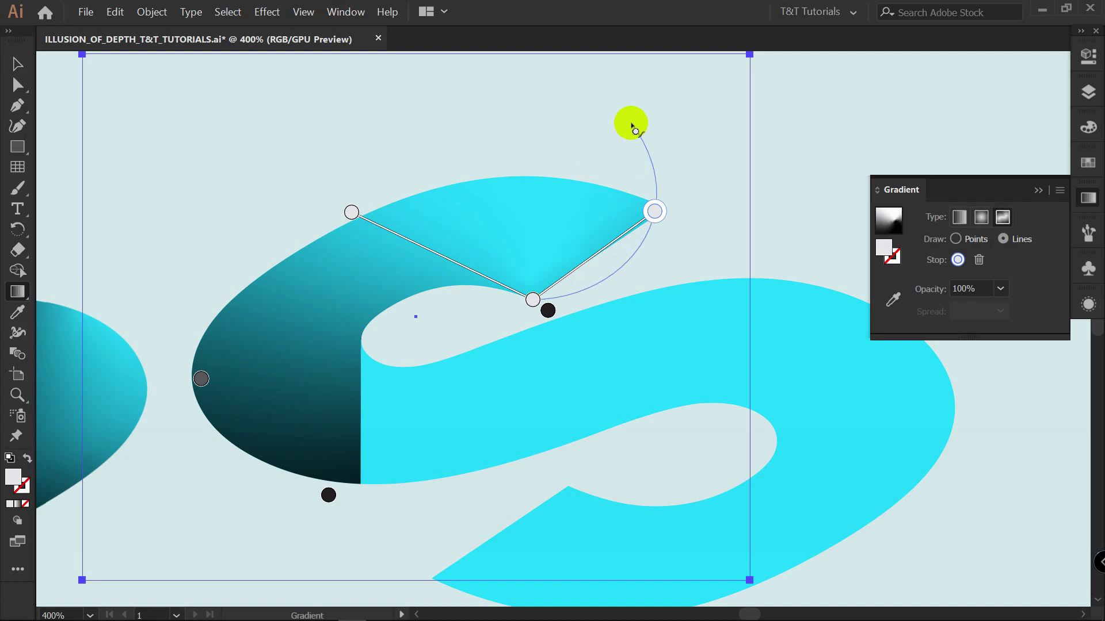
# - Move the line's end stop and middle stop onto the upper edge of the piece
pyautogui.click(955, 239)
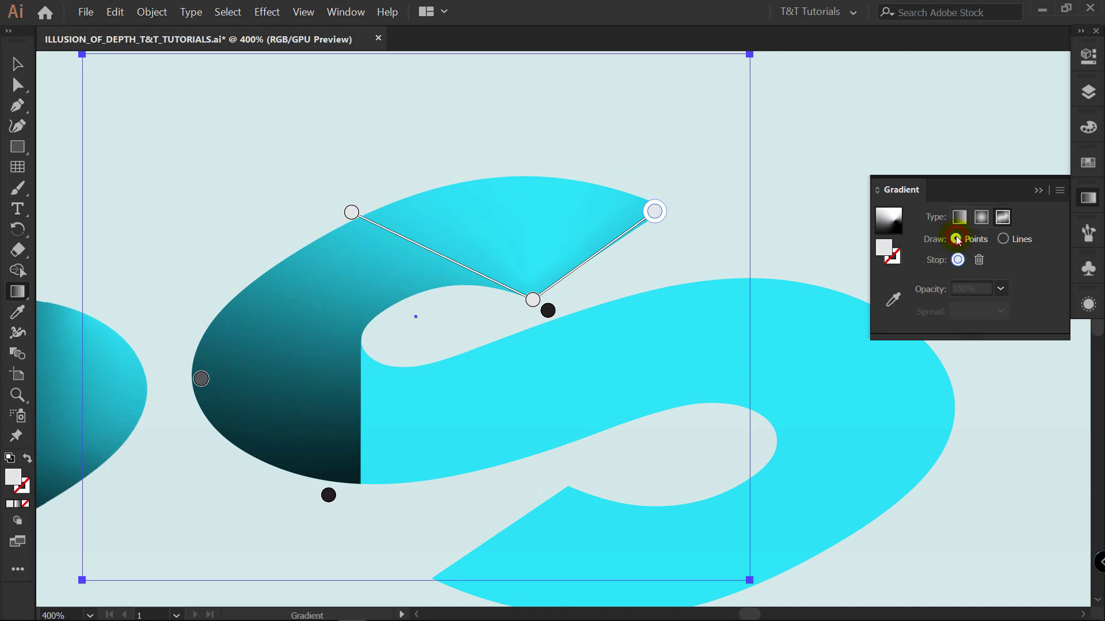
pyautogui.moveTo(655, 210); pyautogui.dragTo(551, 186)
pyautogui.moveTo(532, 300); pyautogui.dragTo(468, 175)
pyautogui.click(556, 186)
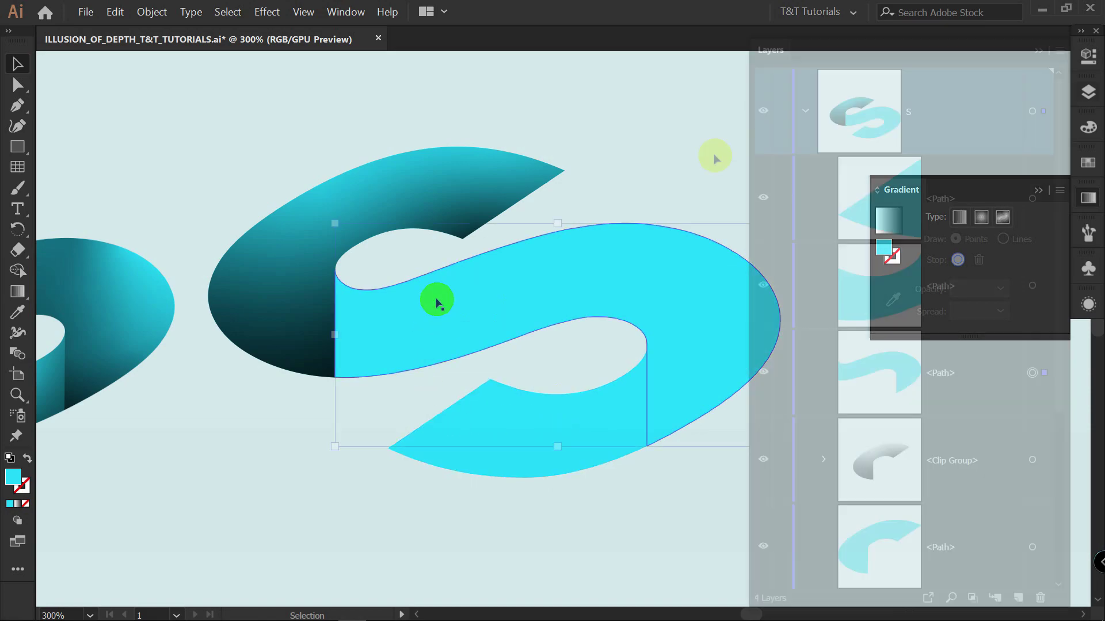
# - Draw a cyan rectangle large enough to cover the entire middle piece of the S
pyautogui.moveTo(687, 153); pyautogui.dragTo(554, 140)
pyautogui.click(655, 128)
pyautogui.press('m')
pyautogui.moveTo(136, 72); pyautogui.dragTo(712, 517)
pyautogui.press('v')
# - Duplicate the middle piece's path in place and reorder the new rectangle between the two copies
pyautogui.click(1045, 460)
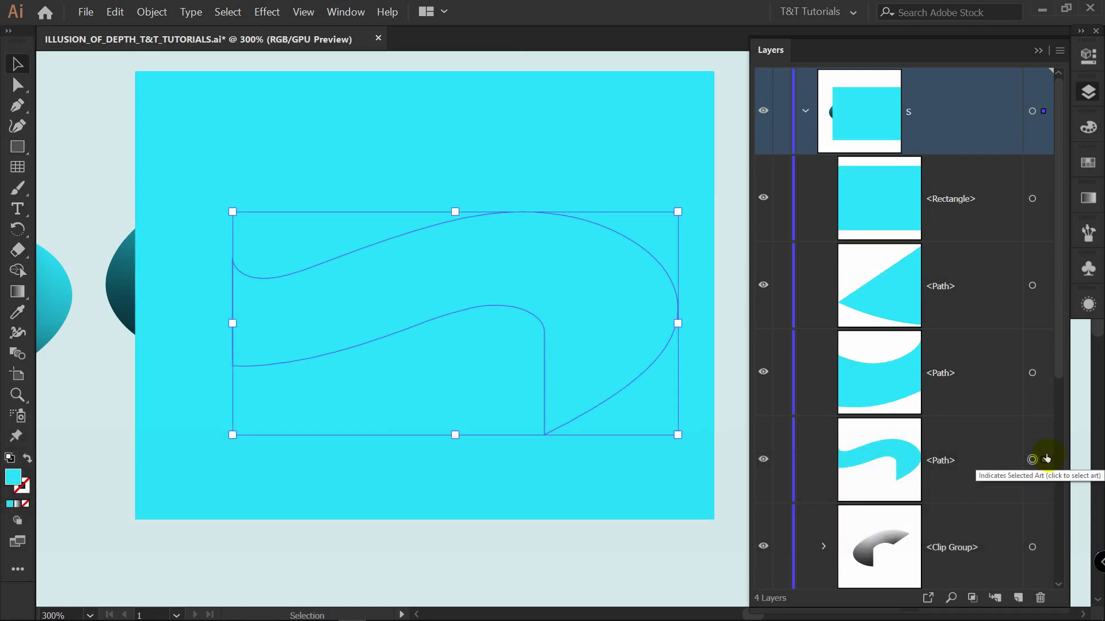
pyautogui.press('ctrl')
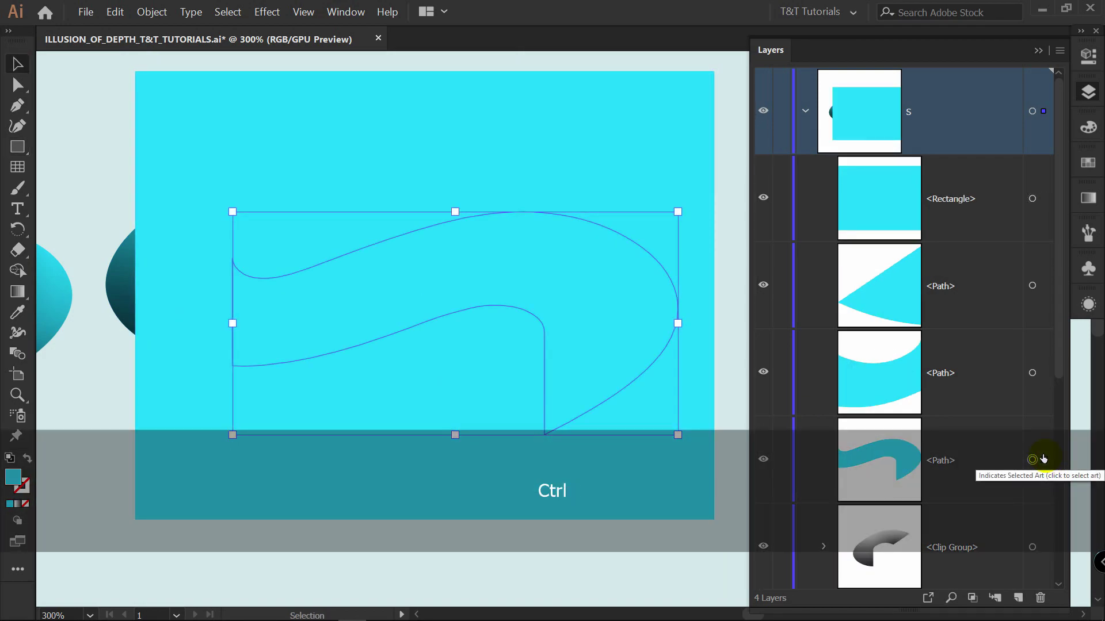
pyautogui.hotkey('ctrl', 'f')
pyautogui.scroll(-1, 1060, 320)
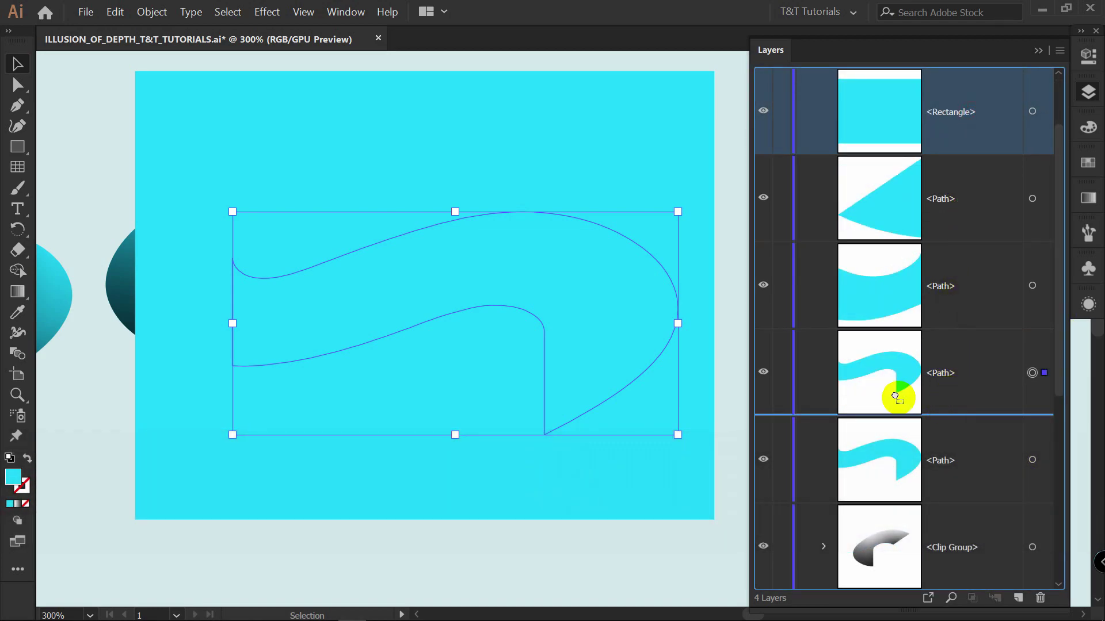
pyautogui.moveTo(954, 412); pyautogui.dragTo(958, 414)
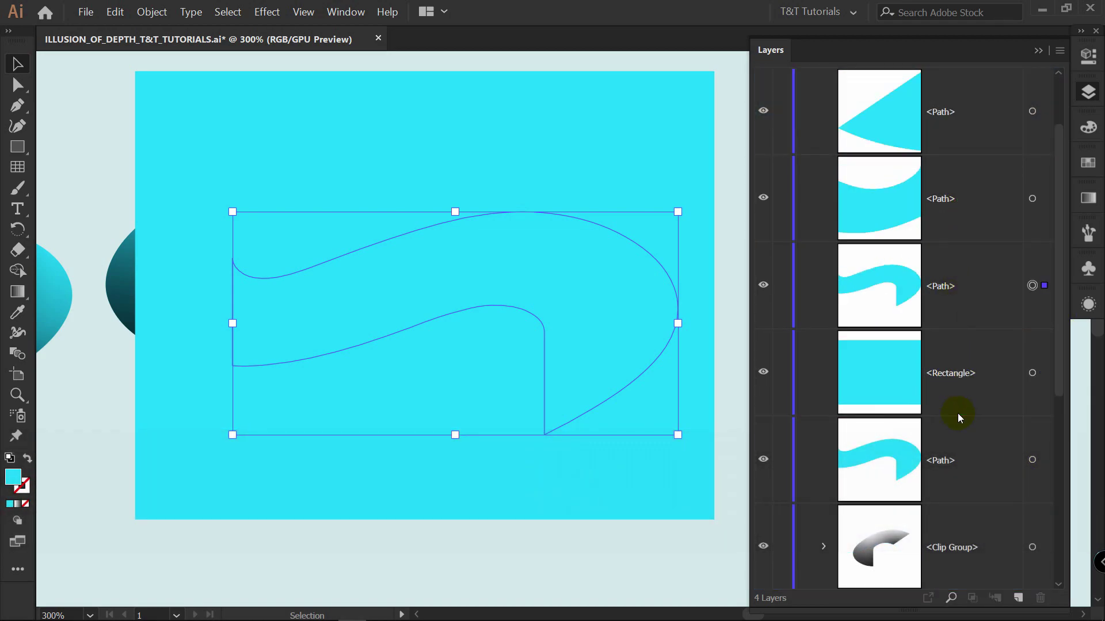
# - Select the rectangle together with the upper path copy and make a clipping mask from them
pyautogui.keyDown('shift'); pyautogui.click(1044, 345); pyautogui.keyUp('shift')
pyautogui.rightClick(539, 287)
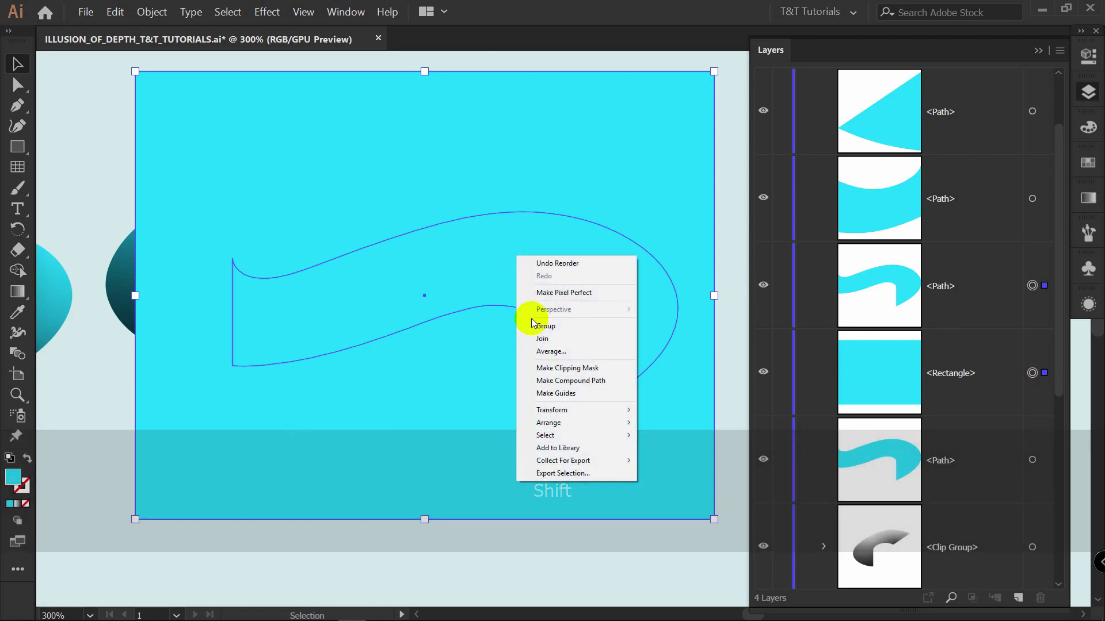
pyautogui.click(560, 369)
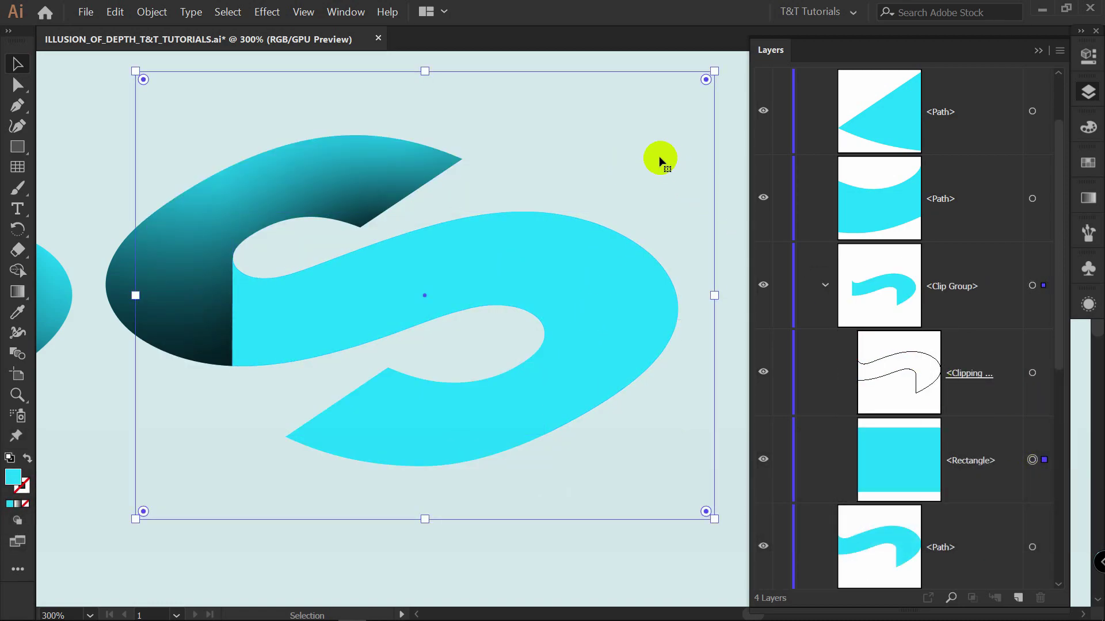
# - Copy the upper piece's freeform gradient onto the rectangle clipped to the middle piece with the Eyedropper
pyautogui.press('i')
pyautogui.click(187, 222)
pyautogui.click(172, 240)
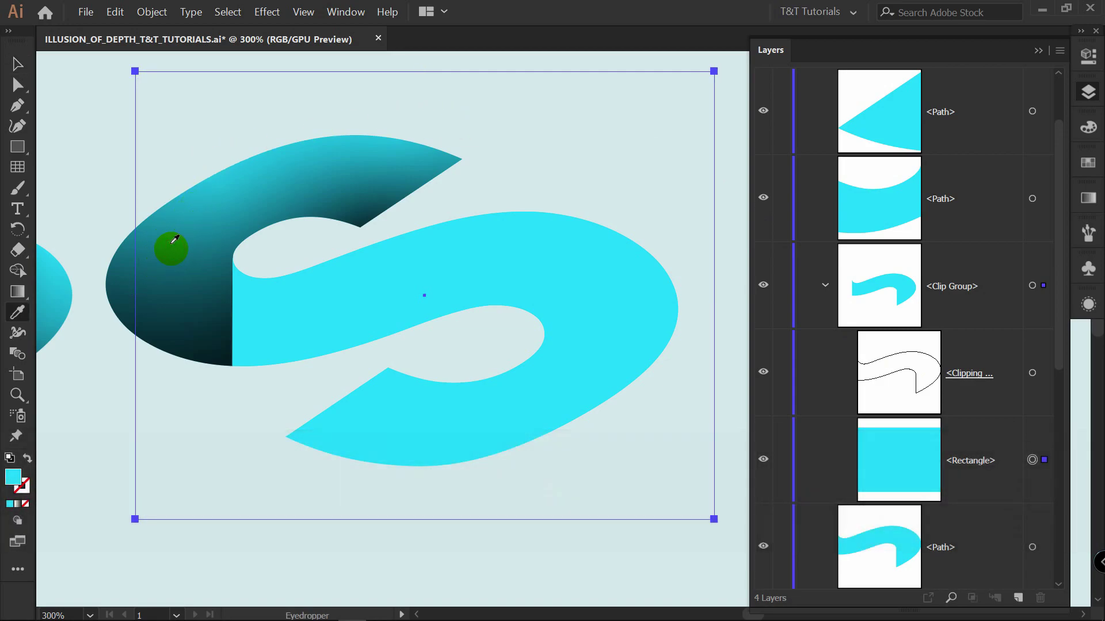
pyautogui.click(131, 248)
# - Reposition the gradient line's light stops so the line follows the upper edge of the middle piece
pyautogui.press('g')
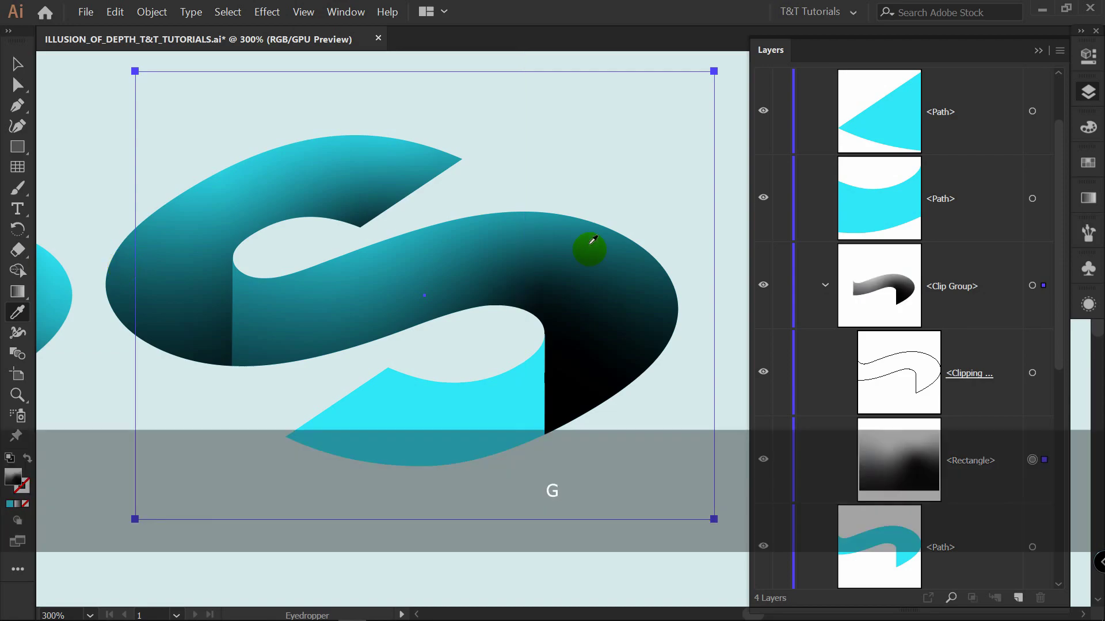
pyautogui.moveTo(561, 176); pyautogui.dragTo(560, 189)
pyautogui.moveTo(560, 190); pyautogui.dragTo(564, 210)
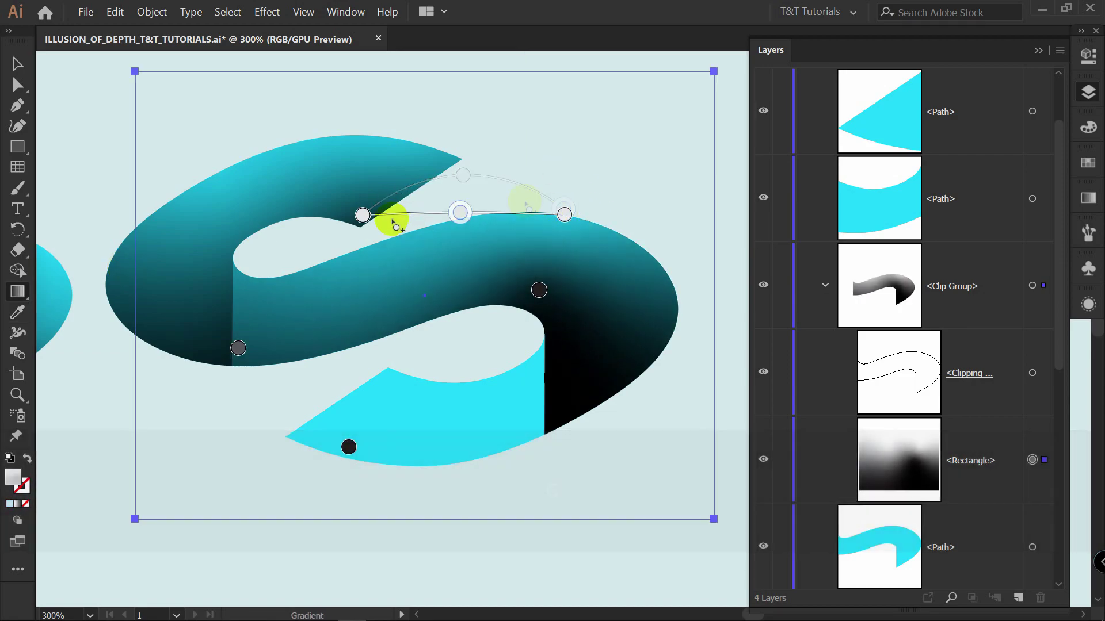
pyautogui.moveTo(363, 216); pyautogui.dragTo(343, 256)
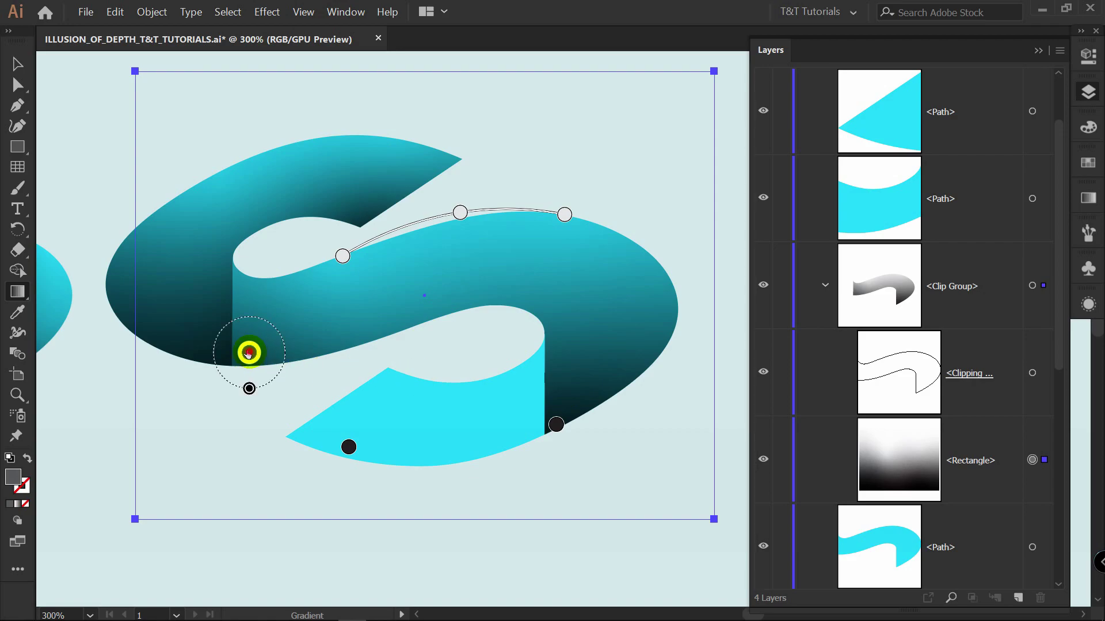
# - Color the dark gray stop at the middle piece's lower-left corner black and move it just below the piece
pyautogui.doubleClick(249, 353)
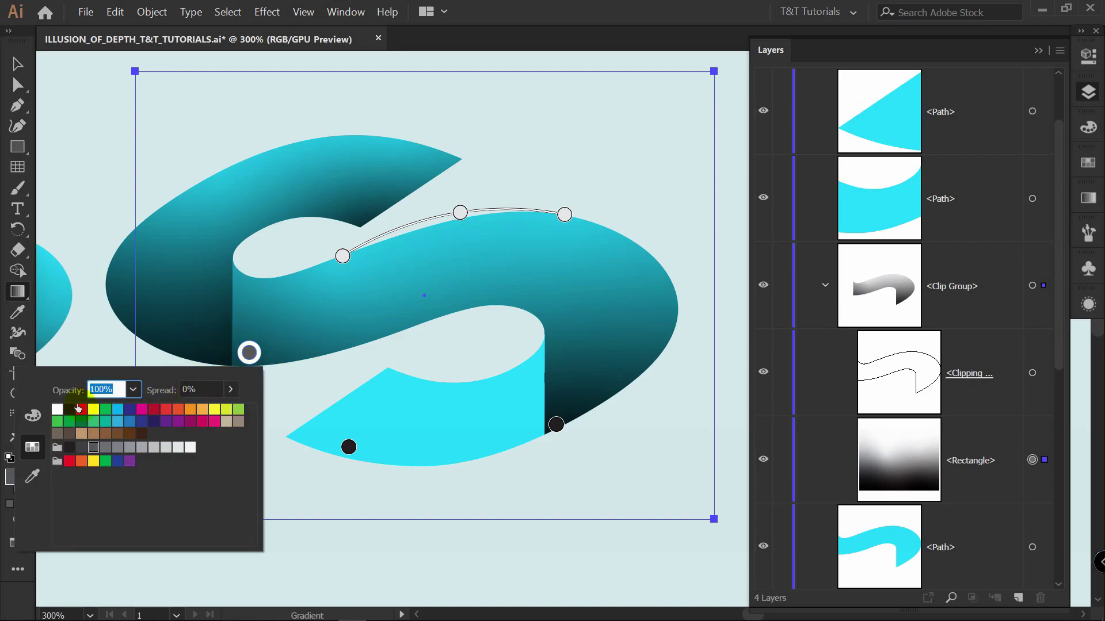
pyautogui.click(79, 408)
pyautogui.moveTo(249, 353)
pyautogui.mouseDown()
pyautogui.moveTo(242, 422)
pyautogui.moveTo(242, 353)
pyautogui.moveTo(239, 397)
pyautogui.mouseUp()
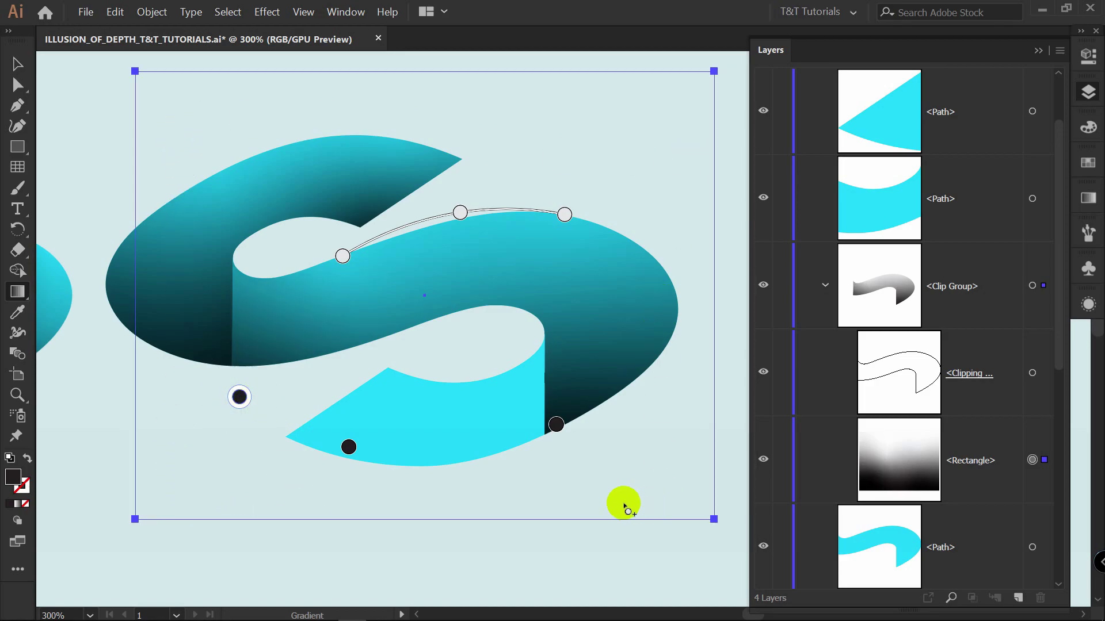
pyautogui.moveTo(233, 397)
pyautogui.moveTo(234, 397); pyautogui.dragTo(244, 400)
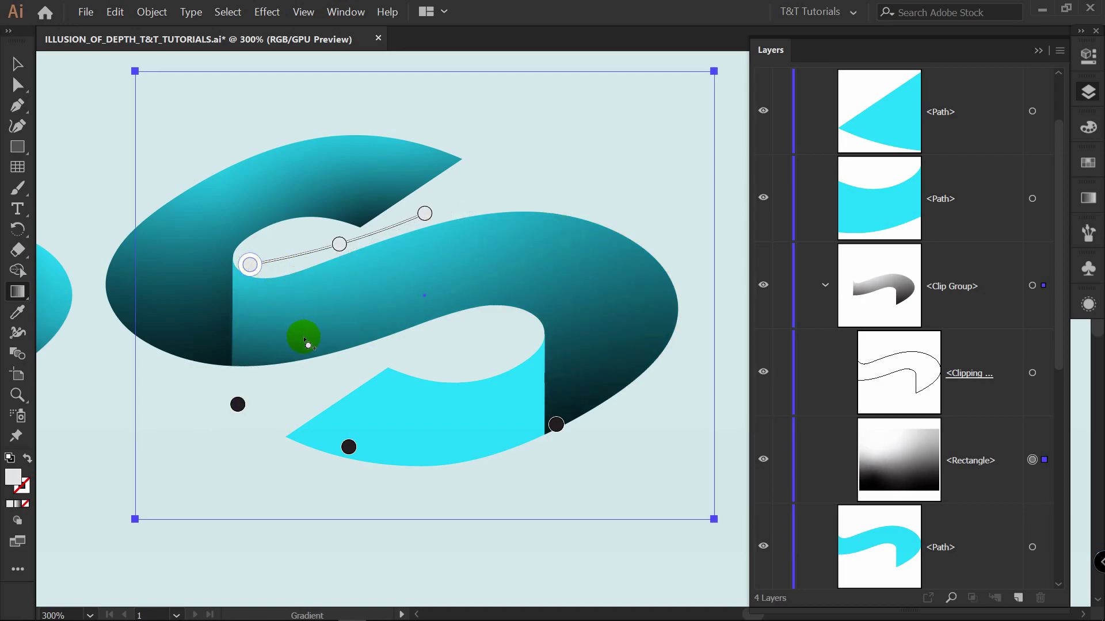
# - Color the gradient line's leftmost stop white and nudge it slightly upward
pyautogui.doubleClick(249, 265)
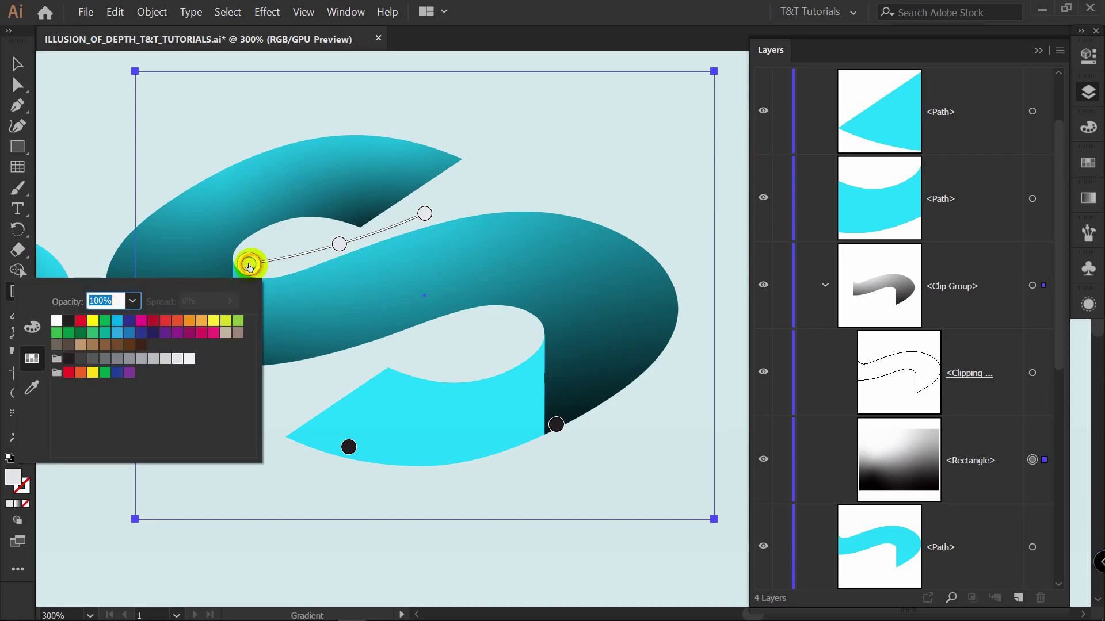
pyautogui.click(58, 321)
pyautogui.moveTo(249, 265); pyautogui.dragTo(249, 260)
# - Shift the line's middle and right stops back along the piece's upper edge and color both gray
pyautogui.moveTo(339, 244); pyautogui.dragTo(318, 254)
pyautogui.doubleClick(318, 253)
pyautogui.click(210, 349)
pyautogui.moveTo(425, 214); pyautogui.dragTo(396, 231)
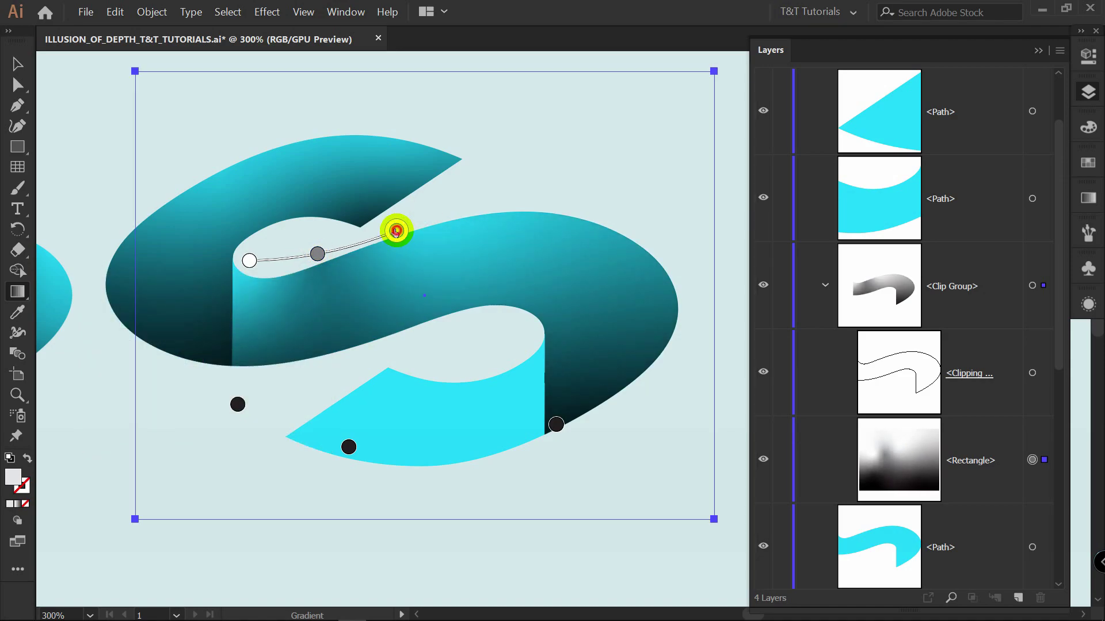
pyautogui.doubleClick(396, 231)
pyautogui.click(253, 328)
# - Extend the gradient line from its gray end stop with two white stops along the crest of the middle piece
pyautogui.click(1088, 197)
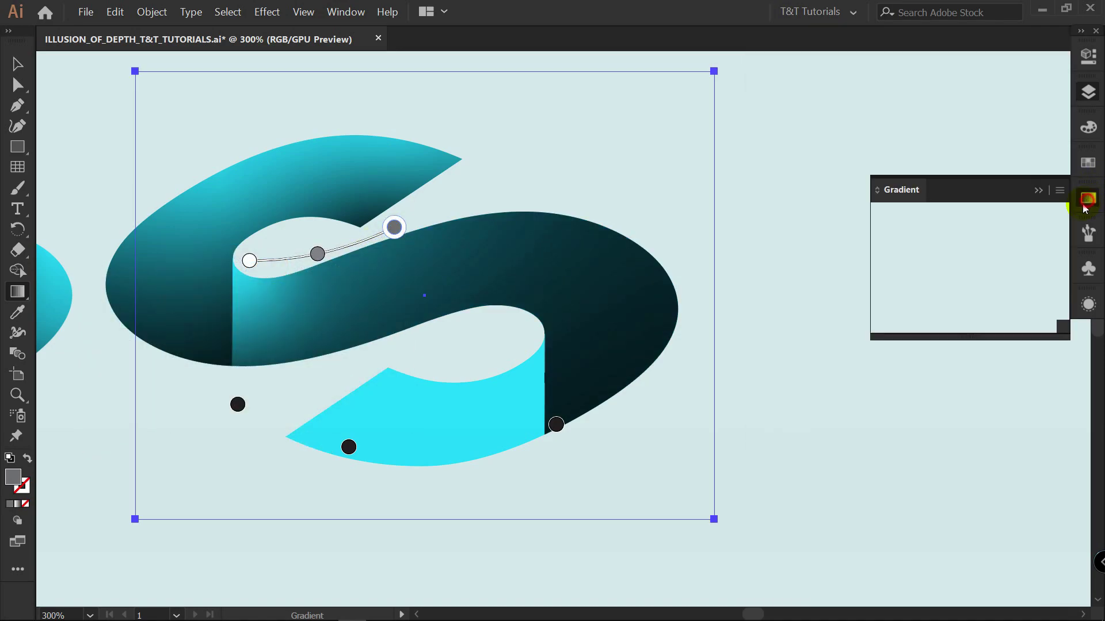
pyautogui.click(1005, 239)
pyautogui.click(397, 233)
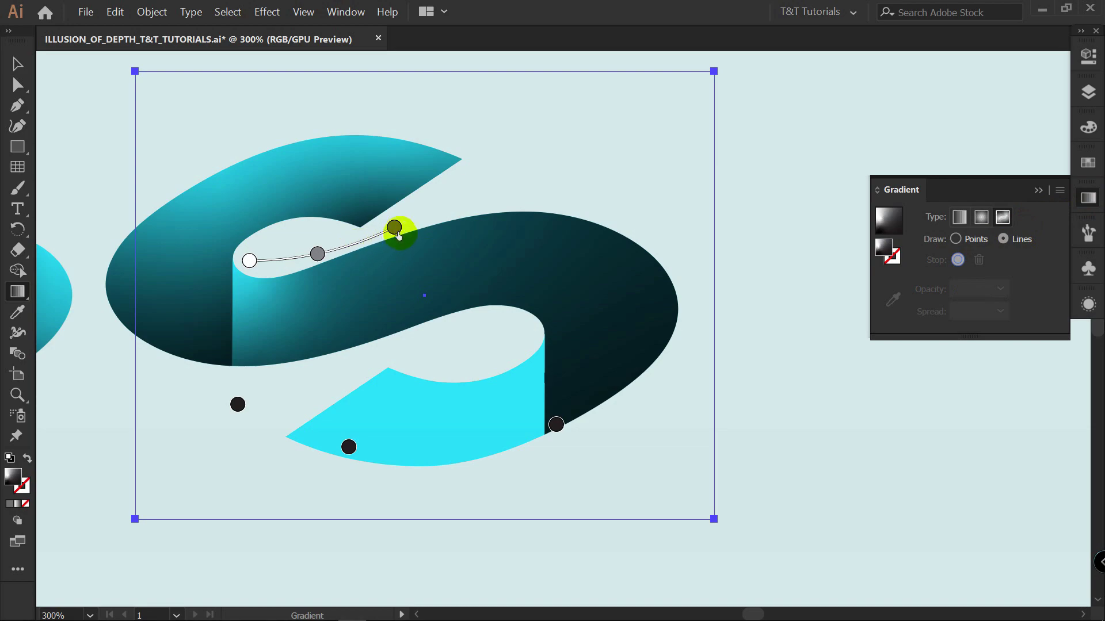
pyautogui.click(466, 207)
pyautogui.click(542, 205)
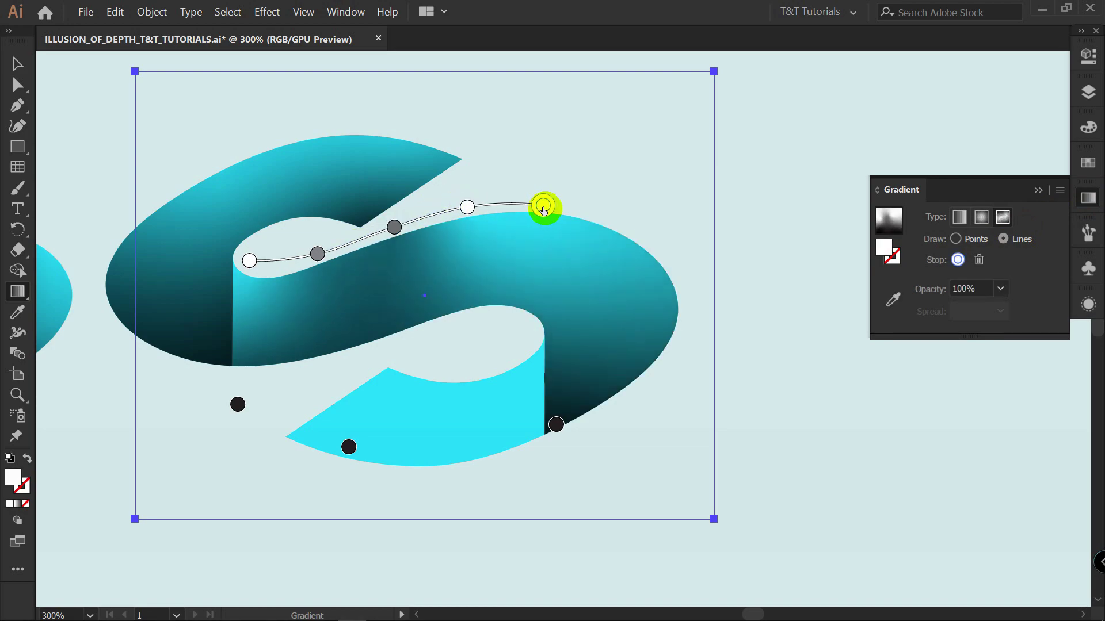
# - Extend the gradient line straight down from its last crest stop to the inner bend with a dark gray stop
pyautogui.press('alt')
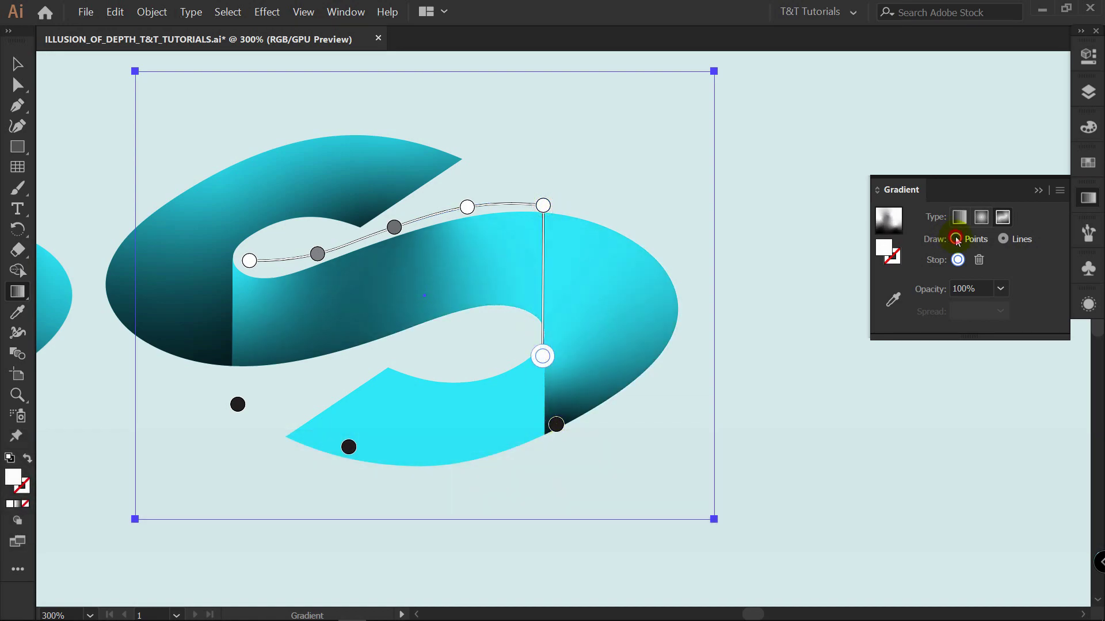
pyautogui.doubleClick(542, 356)
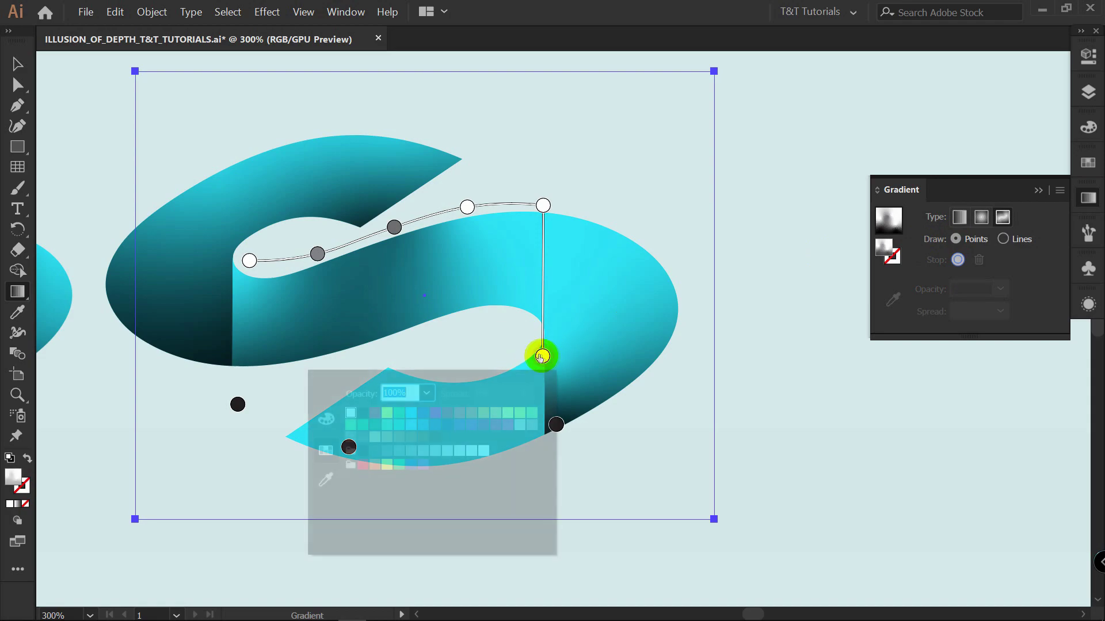
pyautogui.click(387, 452)
# - Color the line's last crest stop gray and the stop just before it a lighter gray
pyautogui.doubleClick(543, 206)
pyautogui.click(411, 301)
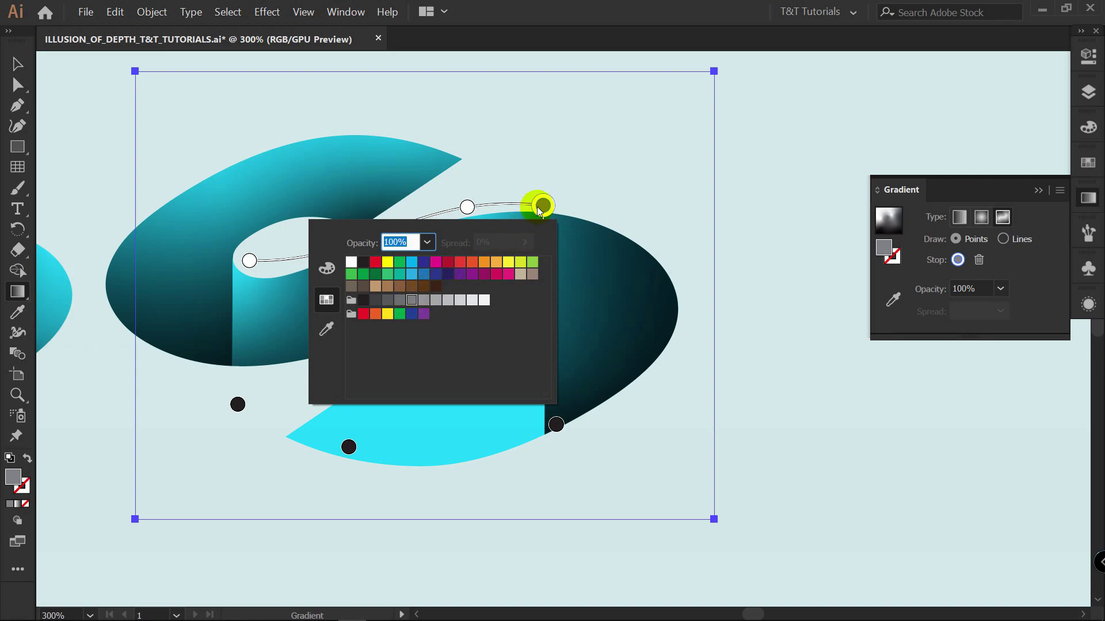
pyautogui.doubleClick(467, 207)
pyautogui.click(1002, 240)
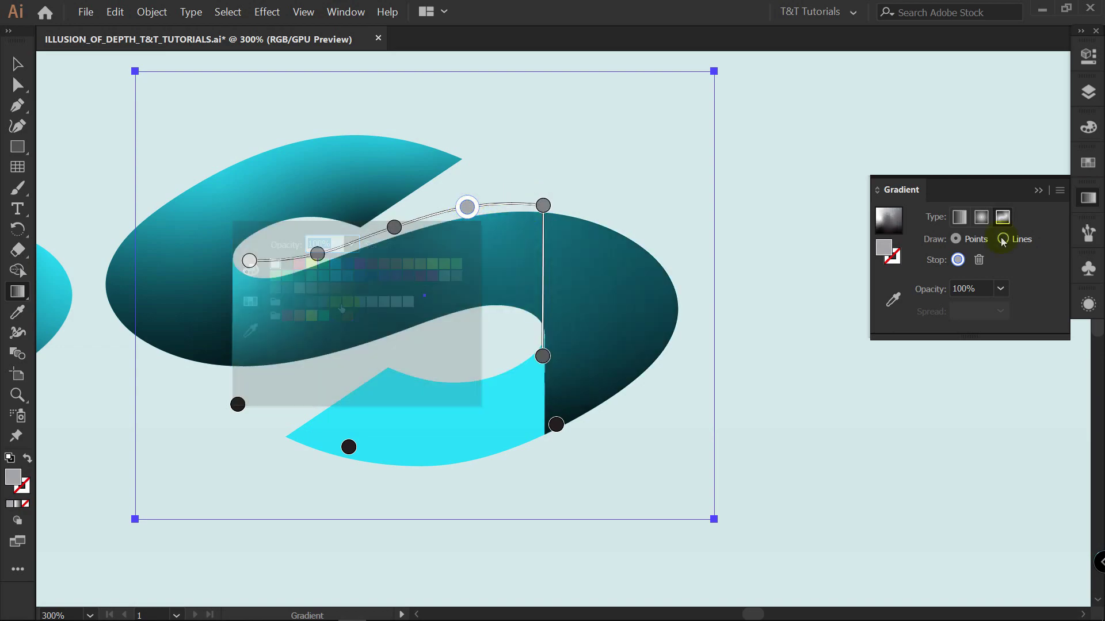
# - Draw a separate vertical gradient line with two white stops from above the middle piece down into its outer bend
pyautogui.click(1002, 240)
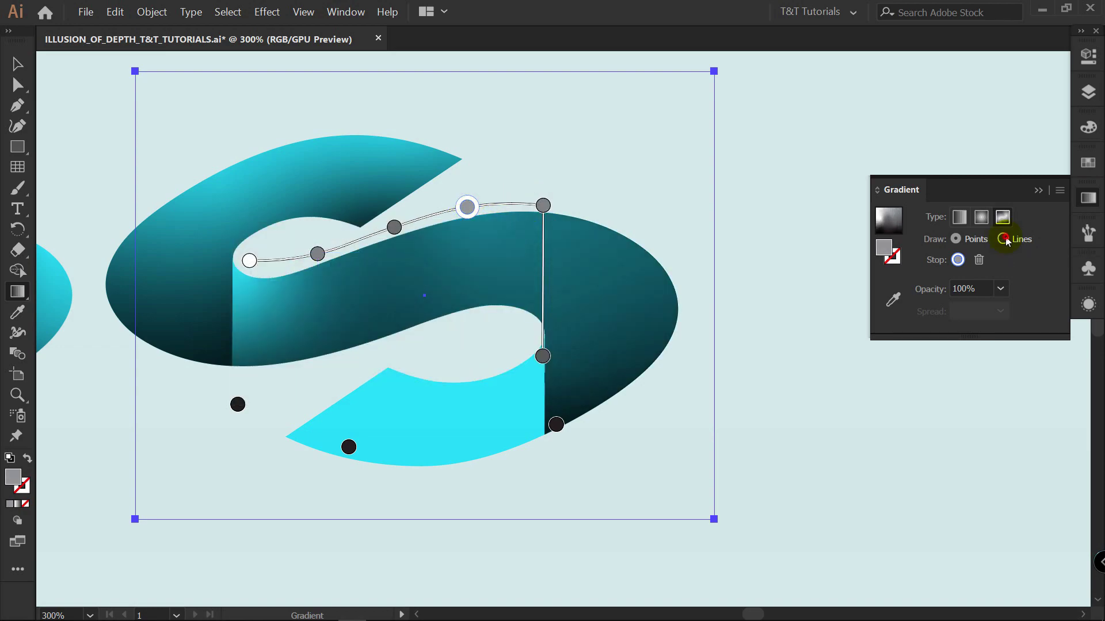
pyautogui.click(614, 189)
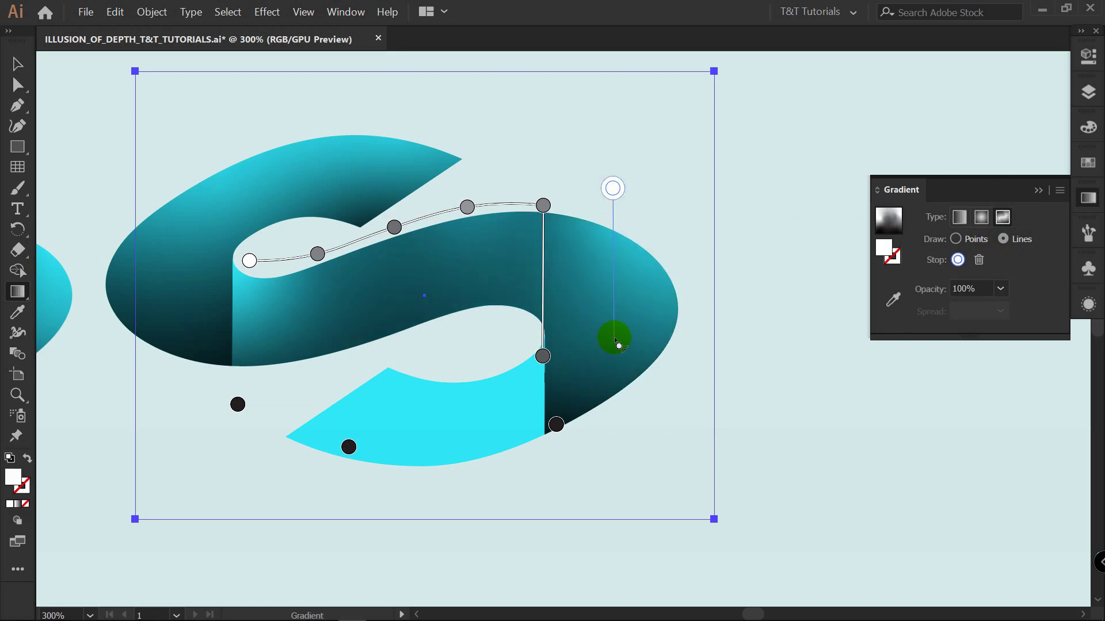
pyautogui.press('shift')
pyautogui.keyDown('shift'); pyautogui.click(613, 336); pyautogui.keyUp('shift')
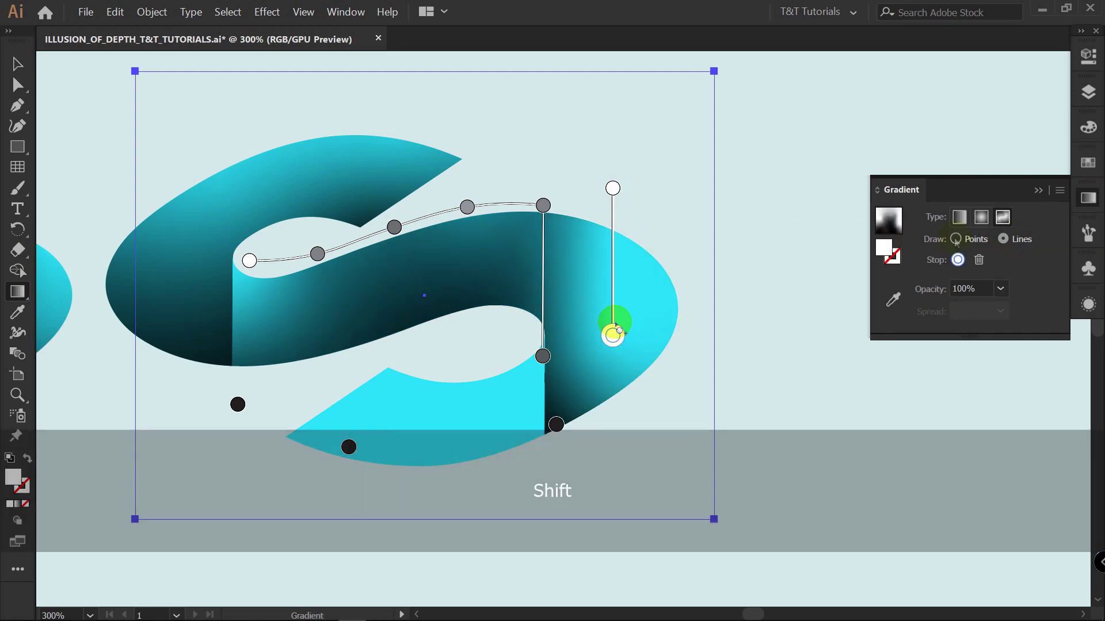
# - Color the new vertical line's lower stop light gray and nudge it slightly downward
pyautogui.click(959, 239)
pyautogui.doubleClick(612, 335)
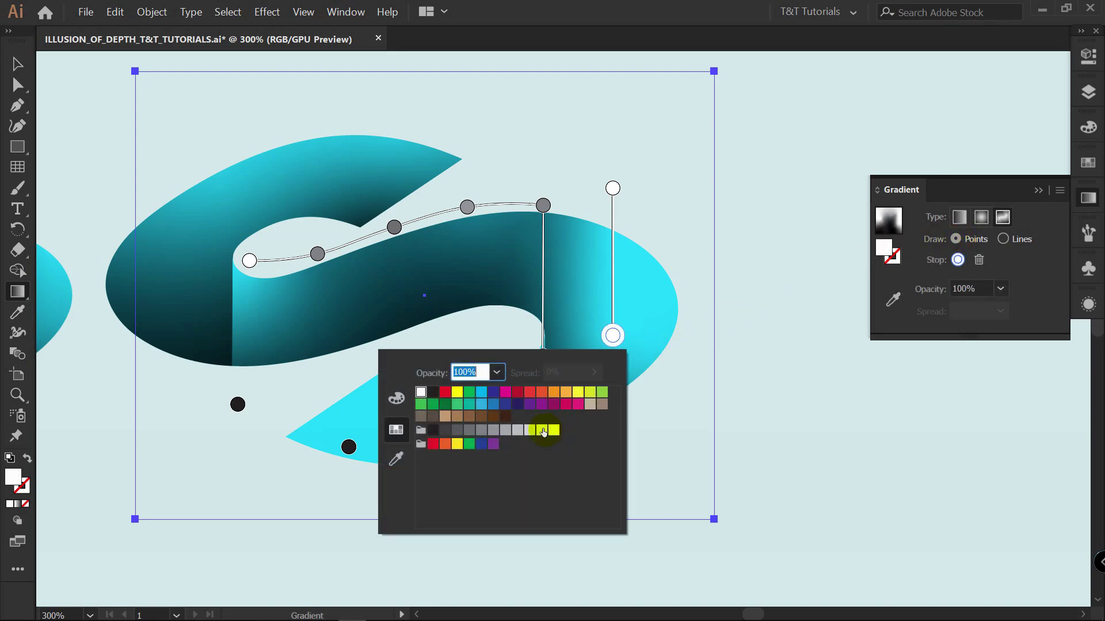
pyautogui.click(528, 432)
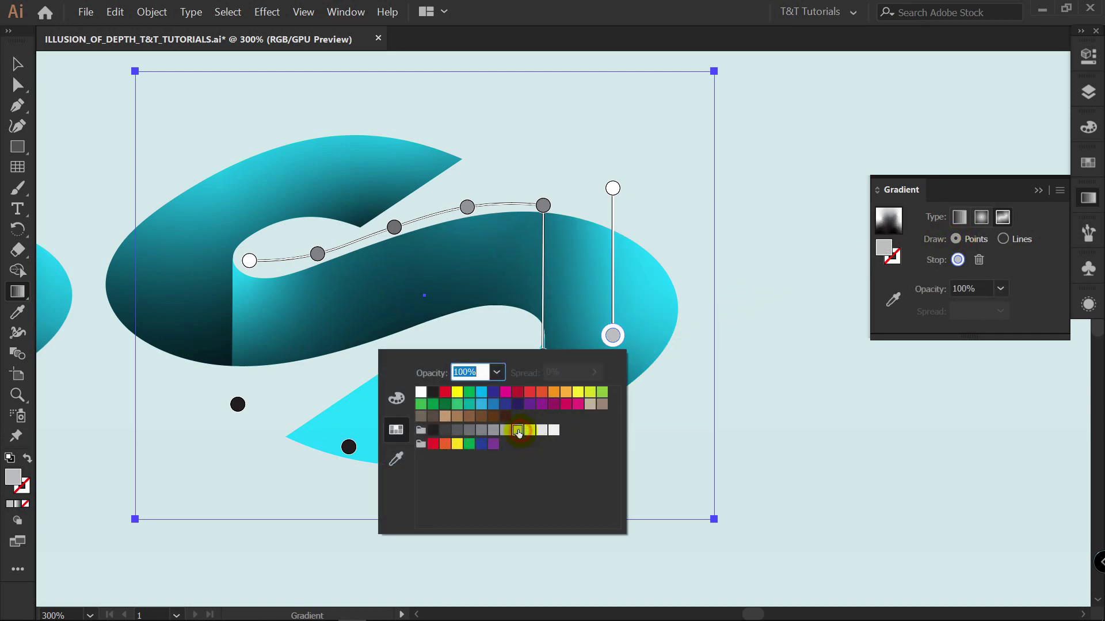
pyautogui.moveTo(613, 336); pyautogui.dragTo(611, 353)
pyautogui.press('v')
# - Examine the shading of both letters side by side at a reduced zoom
pyautogui.scroll(-5, 498, 188)
pyautogui.press('space')
pyautogui.moveTo(537, 158); pyautogui.dragTo(533, 184)
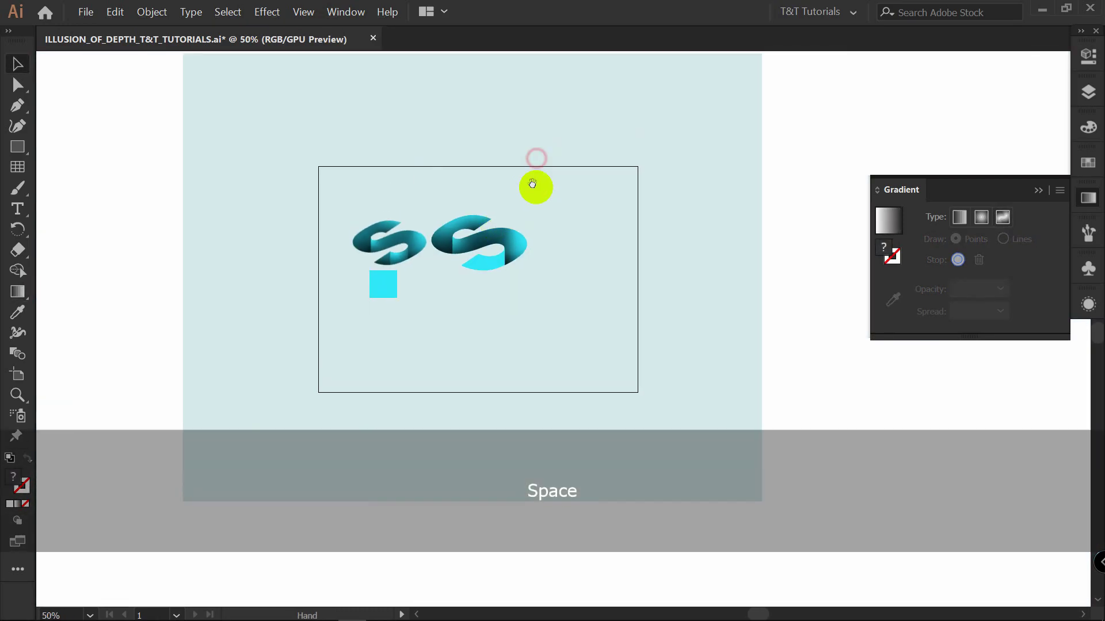
pyautogui.click(518, 238)
pyautogui.moveTo(519, 245); pyautogui.dragTo(485, 226)
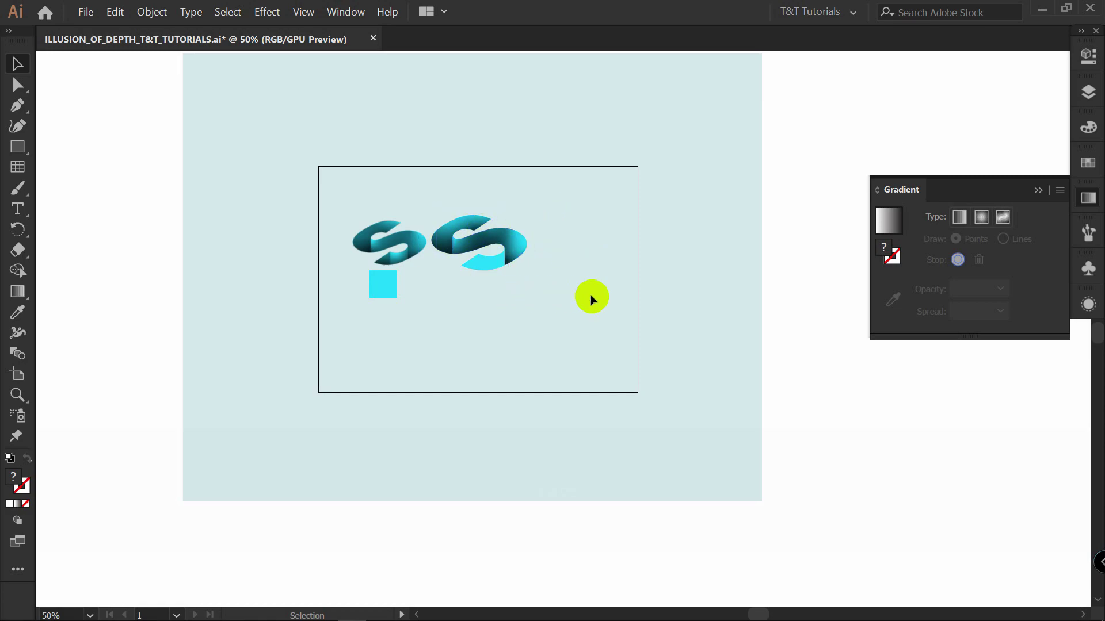
pyautogui.hotkey('ctrl', '=')
pyautogui.hotkey('ctrl', '=')
pyautogui.click(500, 227)
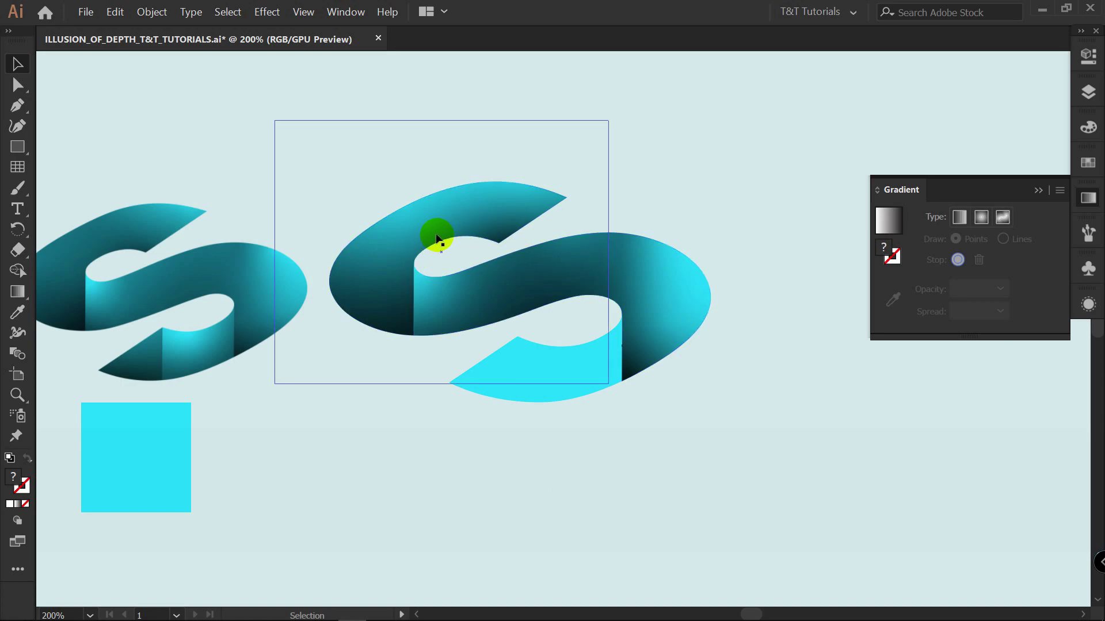
# - Add a black gradient stop at the inner curve of the second S's upper piece and nudge it slightly downward
pyautogui.click(434, 236)
pyautogui.press('a')
pyautogui.press('g')
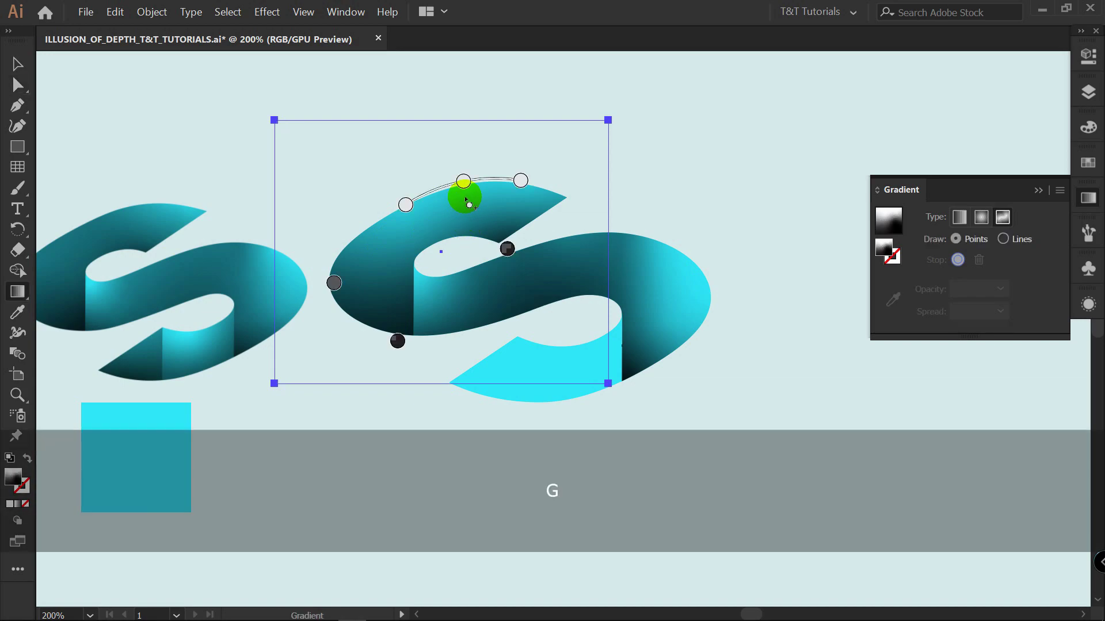
pyautogui.click(499, 246)
pyautogui.click(506, 247)
pyautogui.click(433, 259)
pyautogui.moveTo(436, 259); pyautogui.dragTo(438, 268)
pyautogui.press('v')
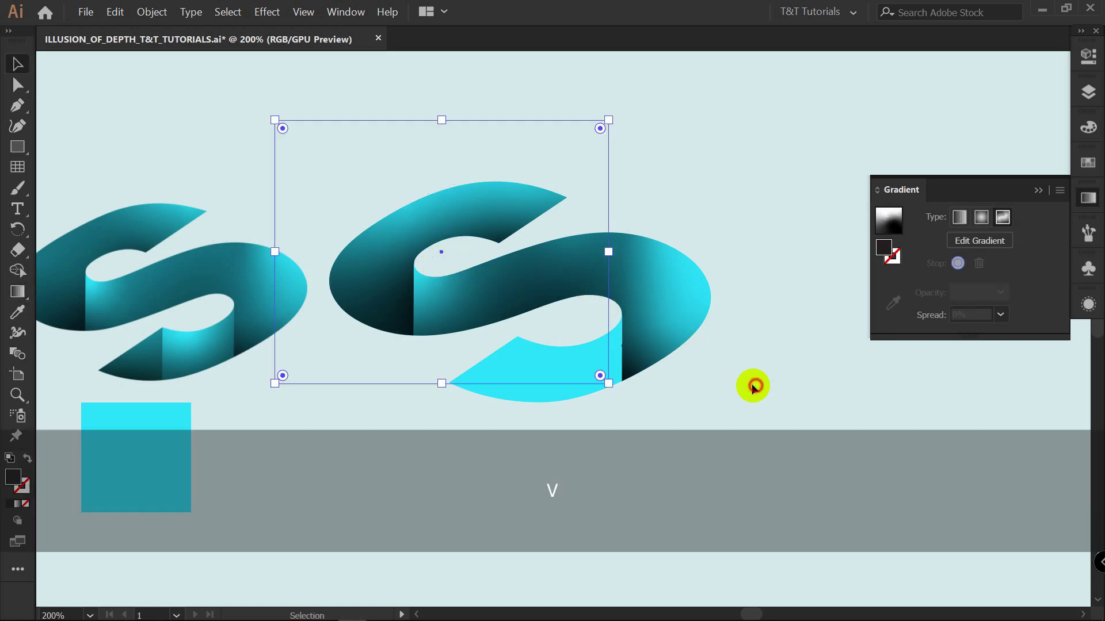
pyautogui.click(749, 385)
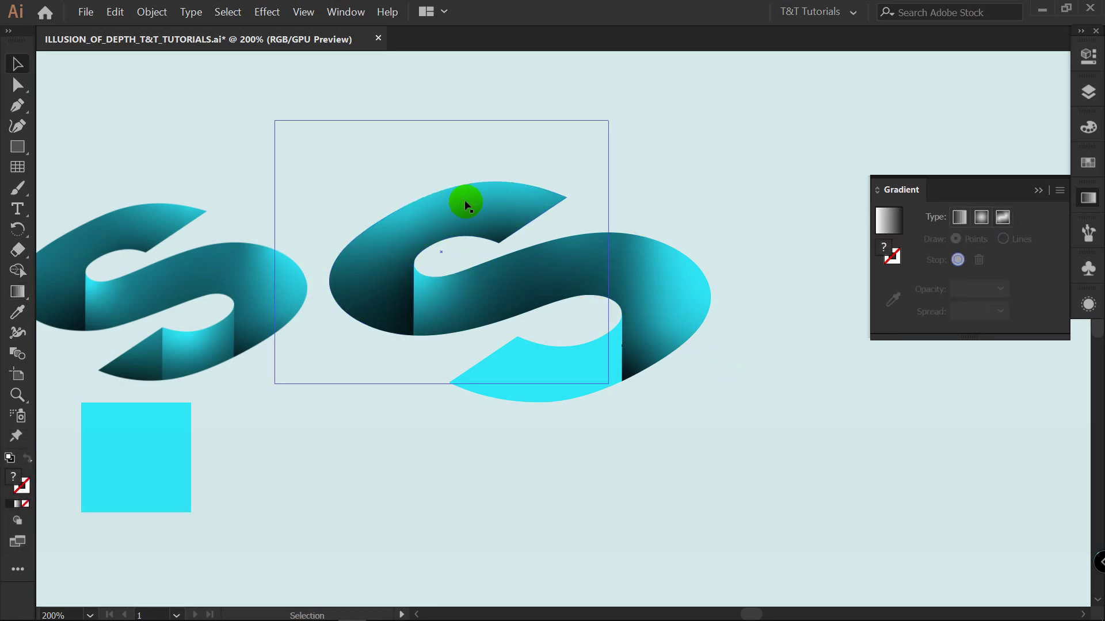
pyautogui.press('space')
pyautogui.moveTo(661, 180); pyautogui.dragTo(664, 184)
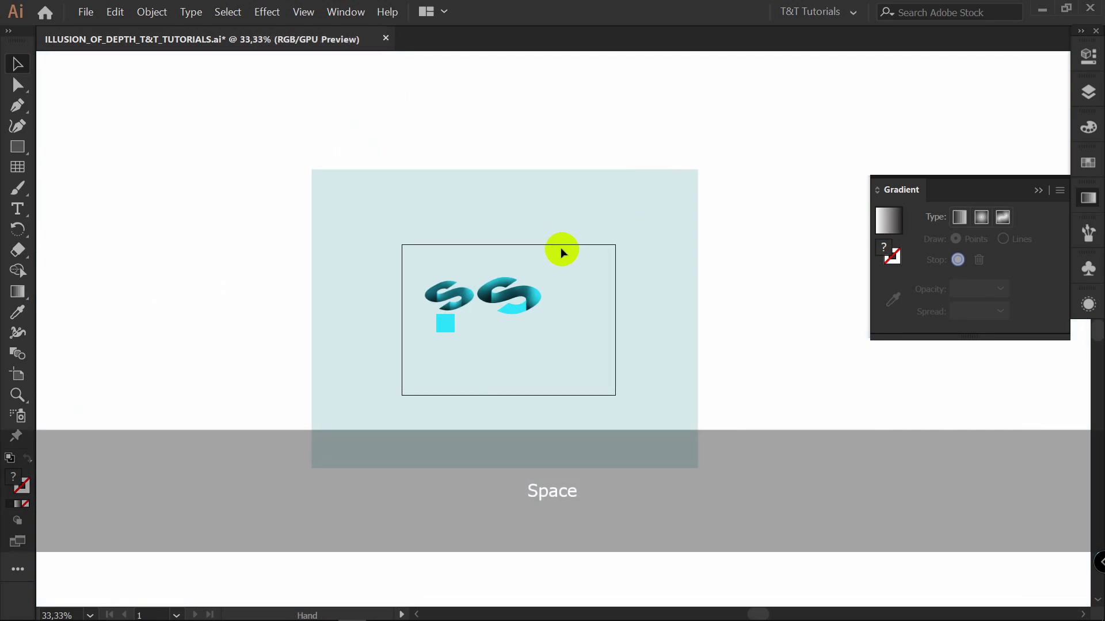
pyautogui.scroll(-1, 561, 247)
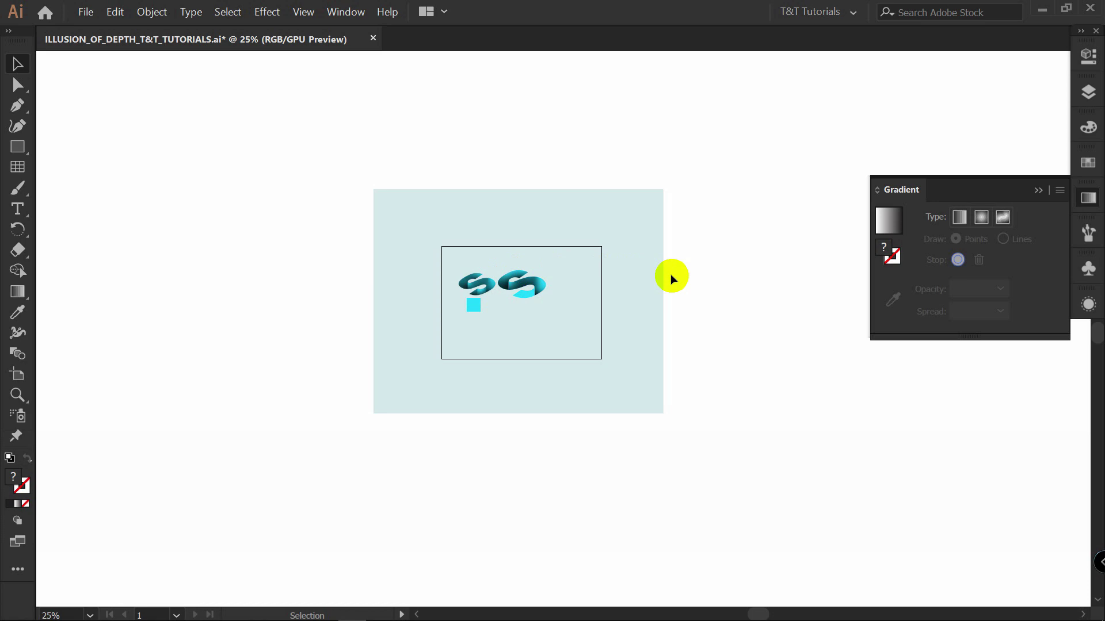
pyautogui.scroll(-1, 539, 259)
pyautogui.scroll(-1, 584, 258)
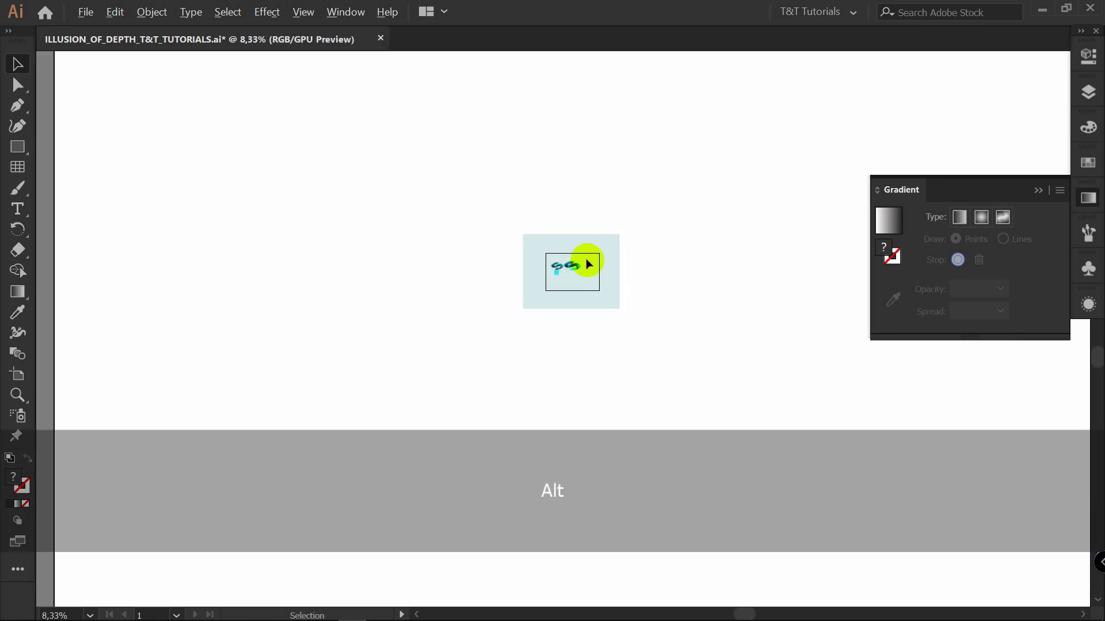
# - Draw a cyan rectangle over the unshaded lower inner piece and enlarge it from its center until it extends past the piece
pyautogui.scroll(1, 585, 258)
pyautogui.scroll(1, 585, 258)
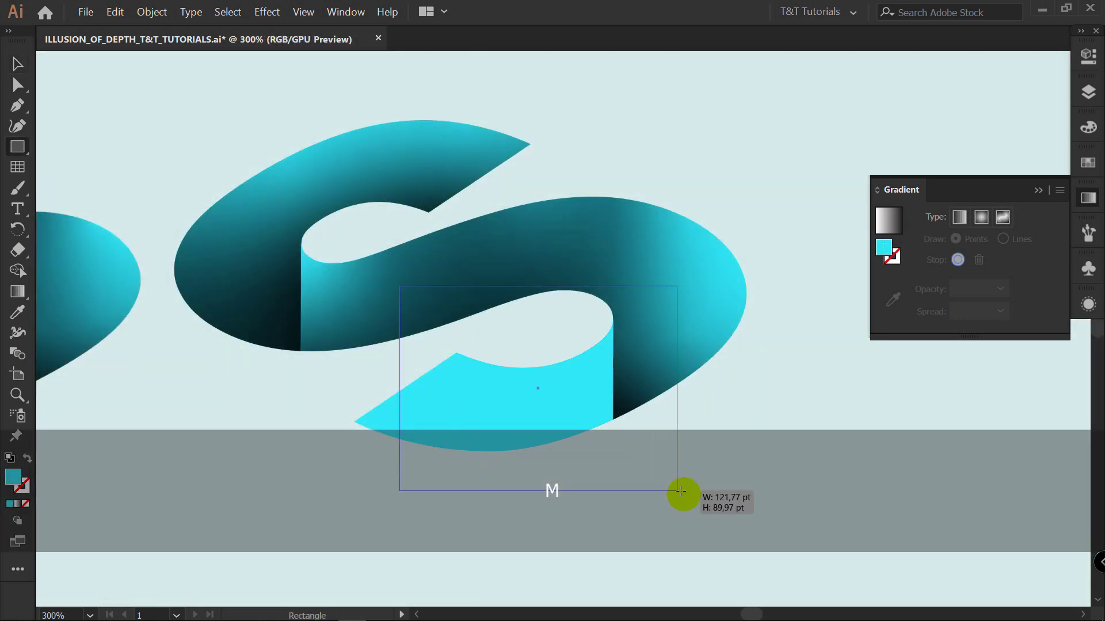
pyautogui.moveTo(681, 493); pyautogui.dragTo(690, 497)
pyautogui.press('v')
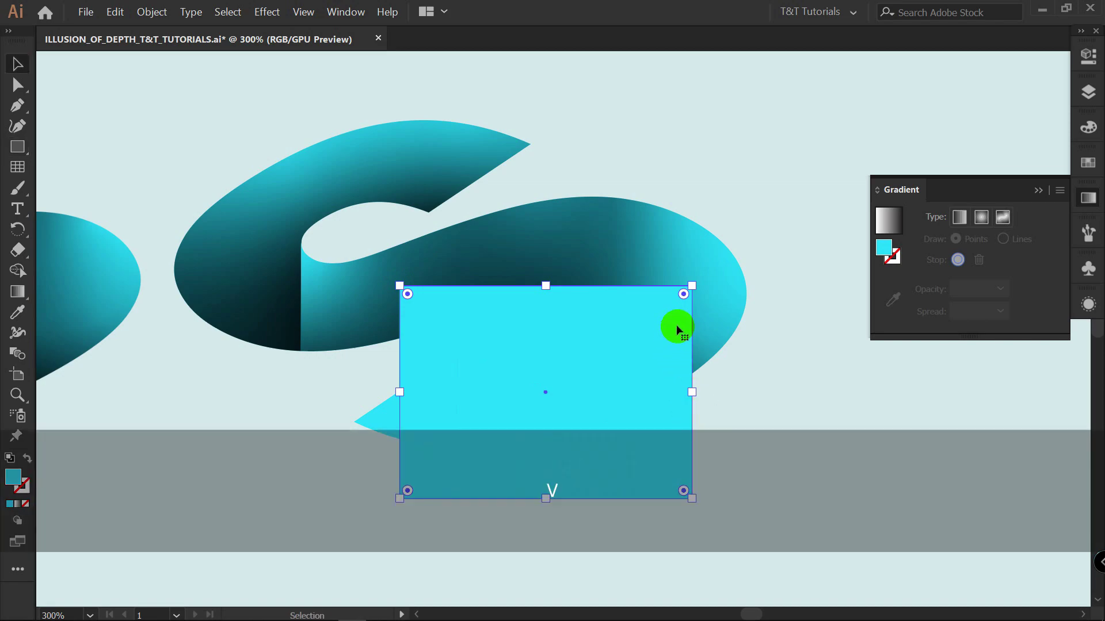
pyautogui.moveTo(690, 288); pyautogui.dragTo(722, 253)
pyautogui.moveTo(722, 253); pyautogui.dragTo(722, 253)
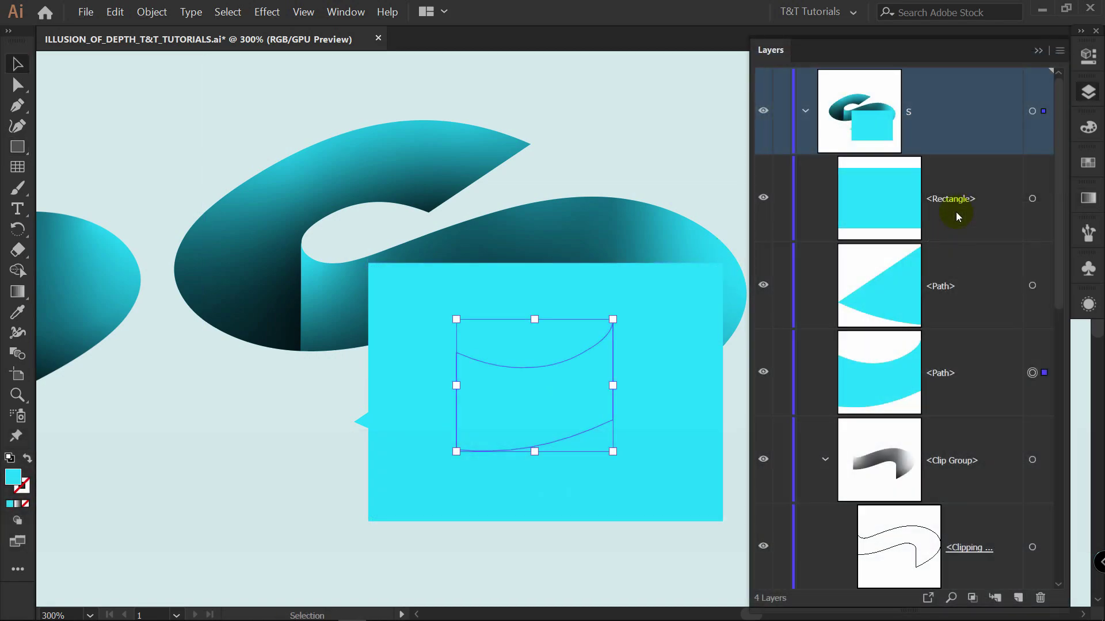
# - Duplicate the lower inner piece in place, stack the rectangle beneath the copy, and clip the rectangle with that copy
pyautogui.hotkey('ctrl', 'c')
pyautogui.hotkey('ctrl', 'f')
pyautogui.moveTo(978, 201); pyautogui.dragTo(958, 403)
pyautogui.keyDown('shift'); pyautogui.click(1032, 372); pyautogui.keyUp('shift')
pyautogui.rightClick(579, 371)
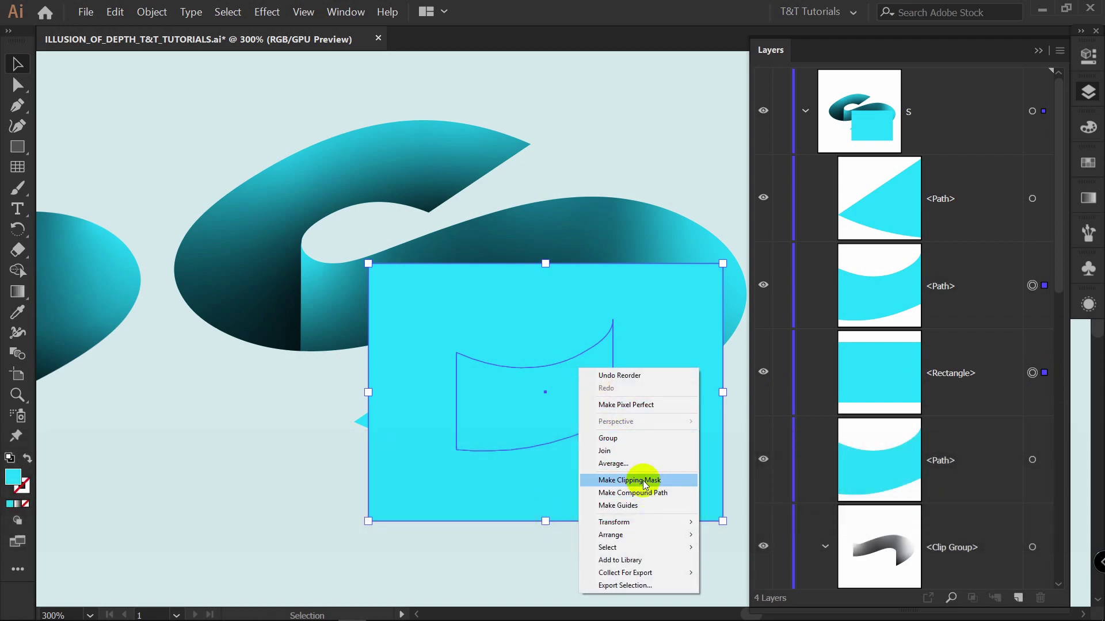
pyautogui.click(629, 480)
# - Copy the upper piece's freeform gradient shading onto the clipped rectangle with the Eyedropper
pyautogui.click(822, 287)
pyautogui.click(875, 443)
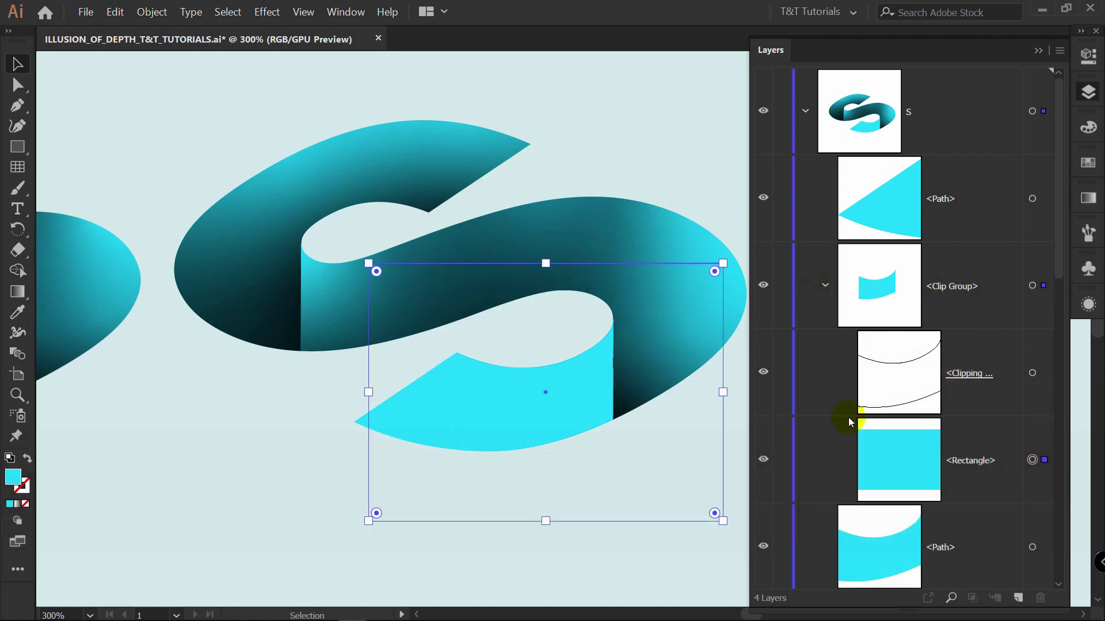
pyautogui.press('i')
pyautogui.click(315, 200)
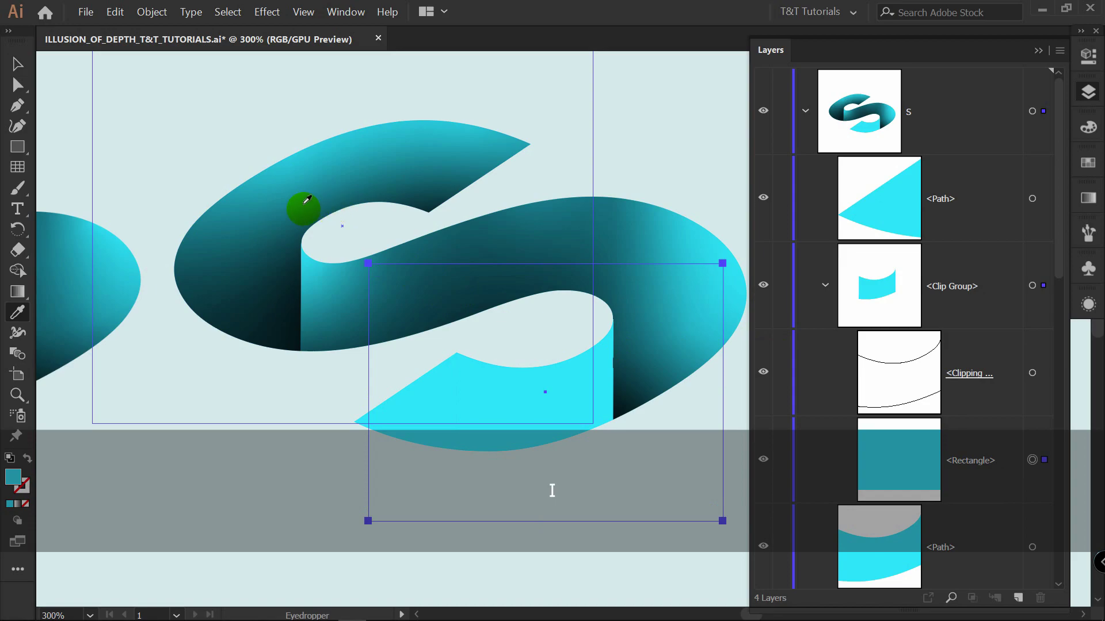
pyautogui.click(193, 238)
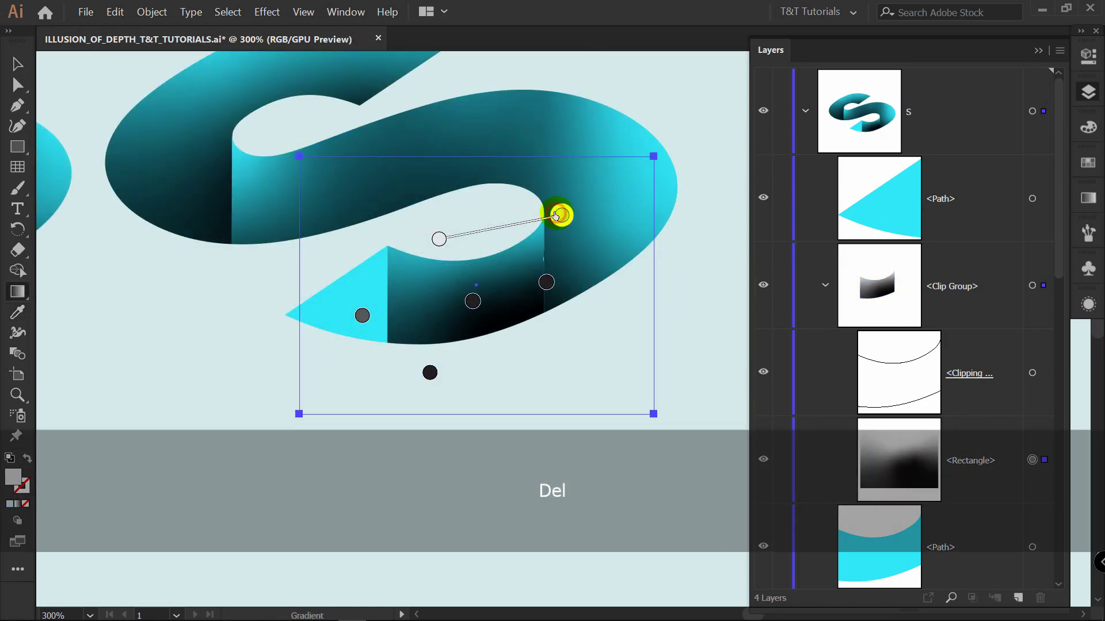
# - Reduce the copied gradient to one white stop near the piece's upper edge and two black stops, removing the surplus stops
pyautogui.press('Delete')
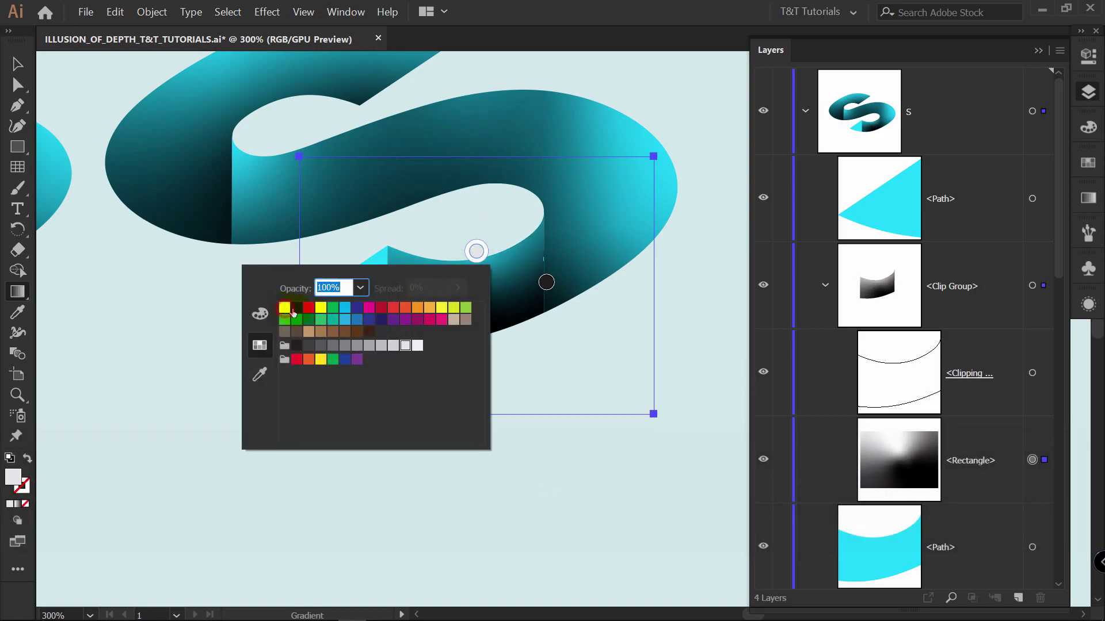
pyautogui.click(286, 308)
pyautogui.click(476, 252)
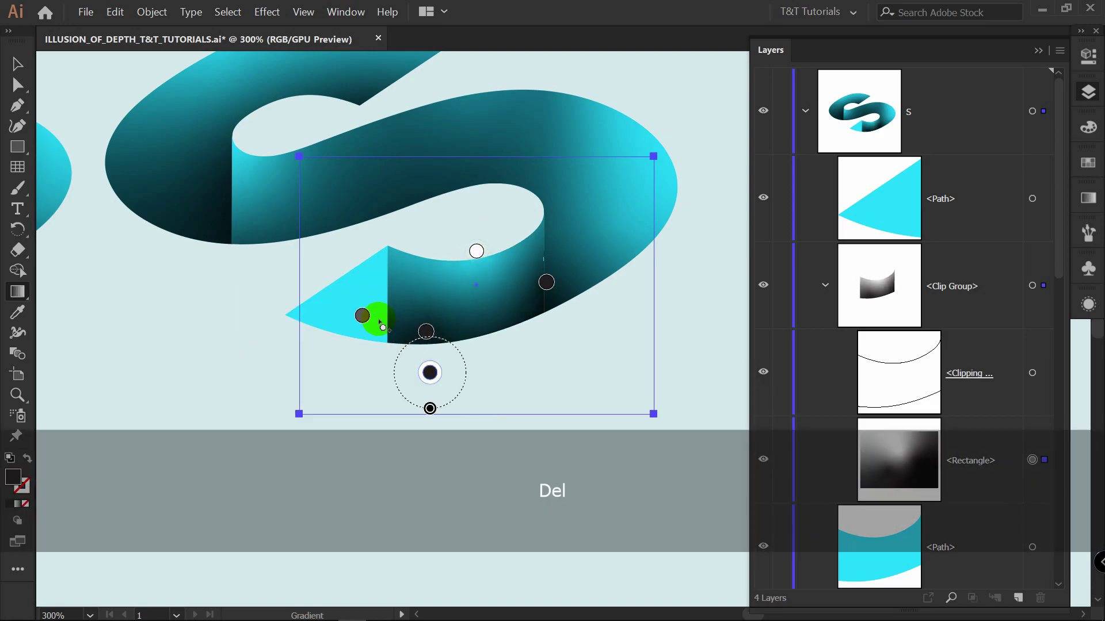
pyautogui.press('Delete')
pyautogui.click(361, 315)
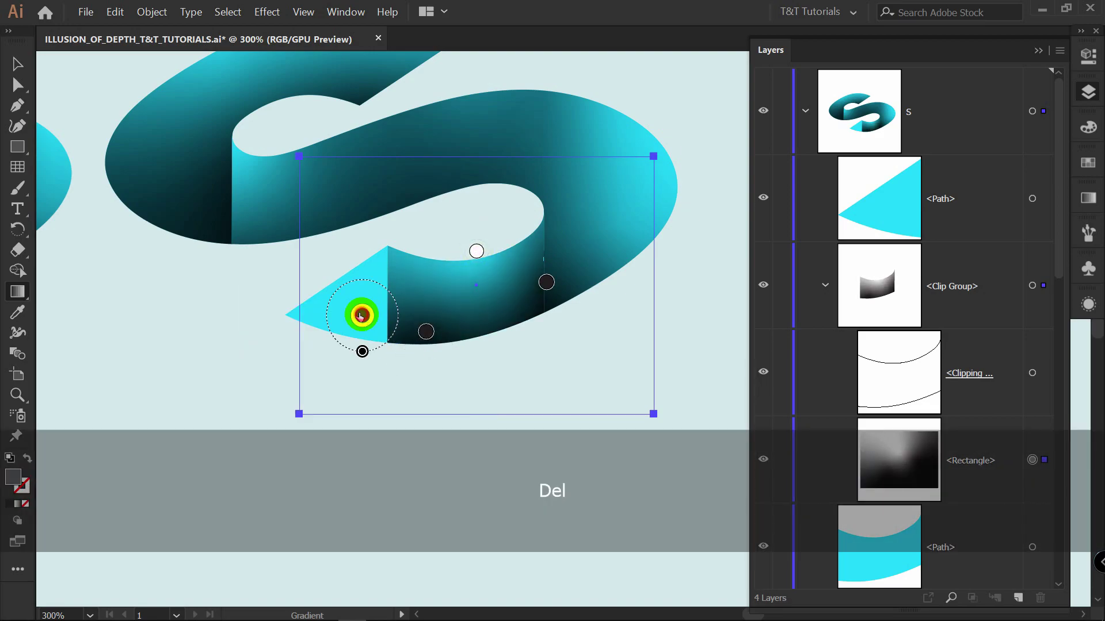
# - Move the two black stops to the piece's lower corners and nudge the white stop along its upper edge
pyautogui.moveTo(424, 329); pyautogui.dragTo(399, 345)
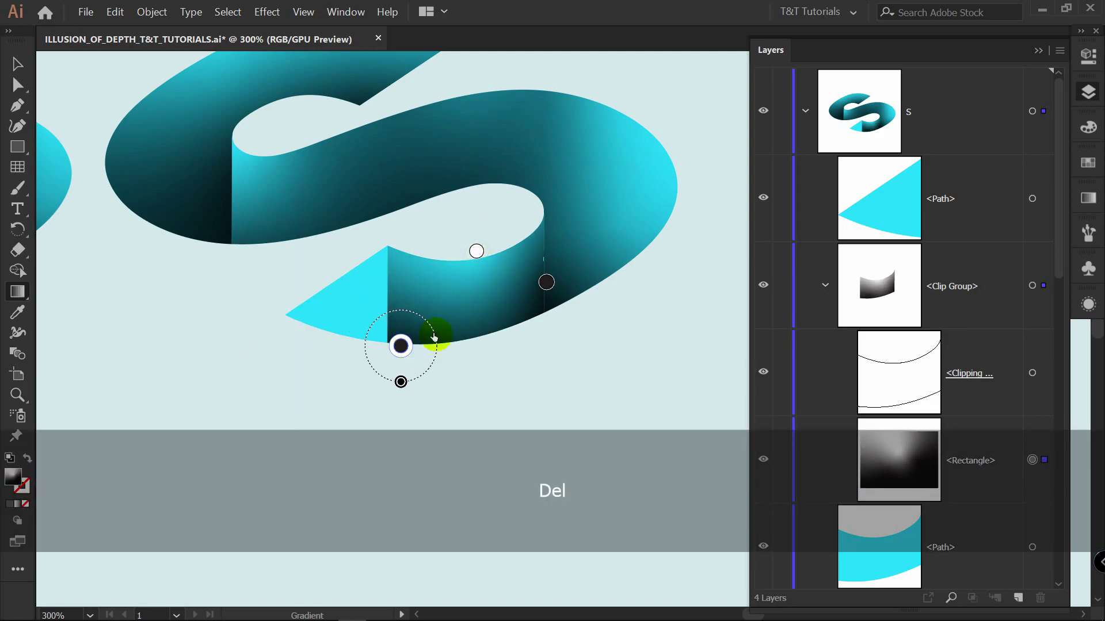
pyautogui.moveTo(551, 288); pyautogui.dragTo(544, 316)
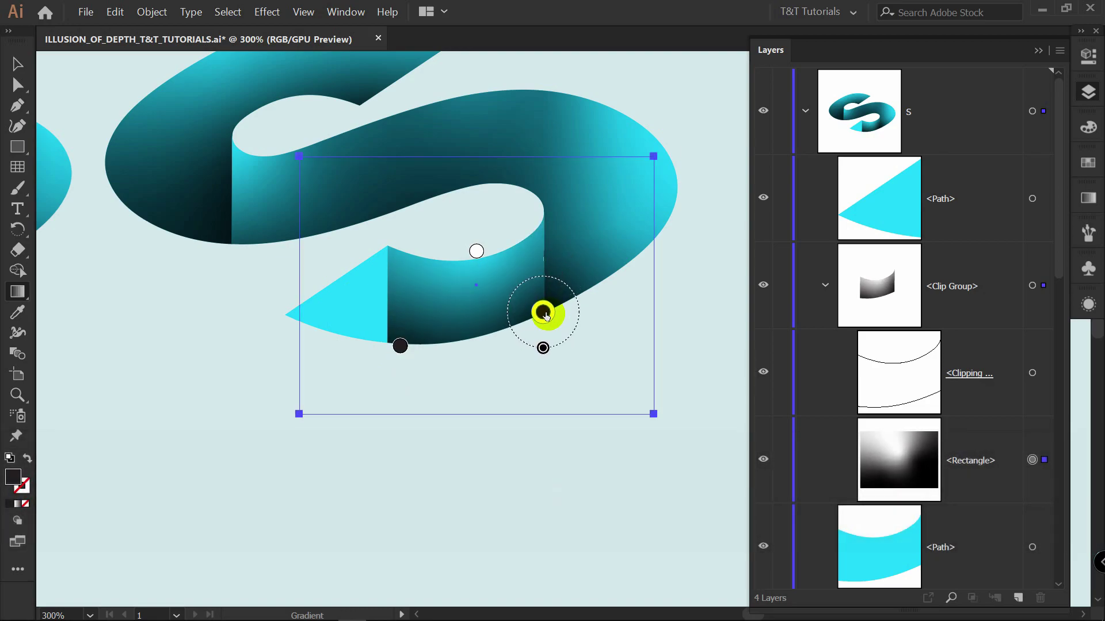
pyautogui.moveTo(476, 251); pyautogui.dragTo(472, 249)
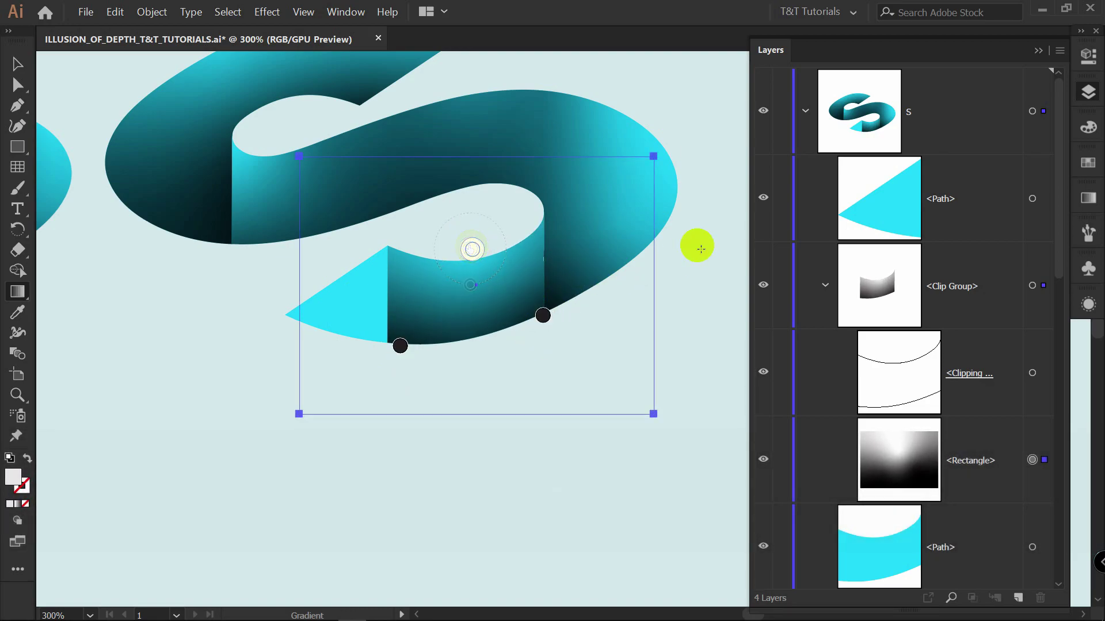
pyautogui.press('v')
# - Duplicate the pointed cyan tip of the second S in place
pyautogui.click(530, 182)
pyautogui.scroll(-2, 528, 181)
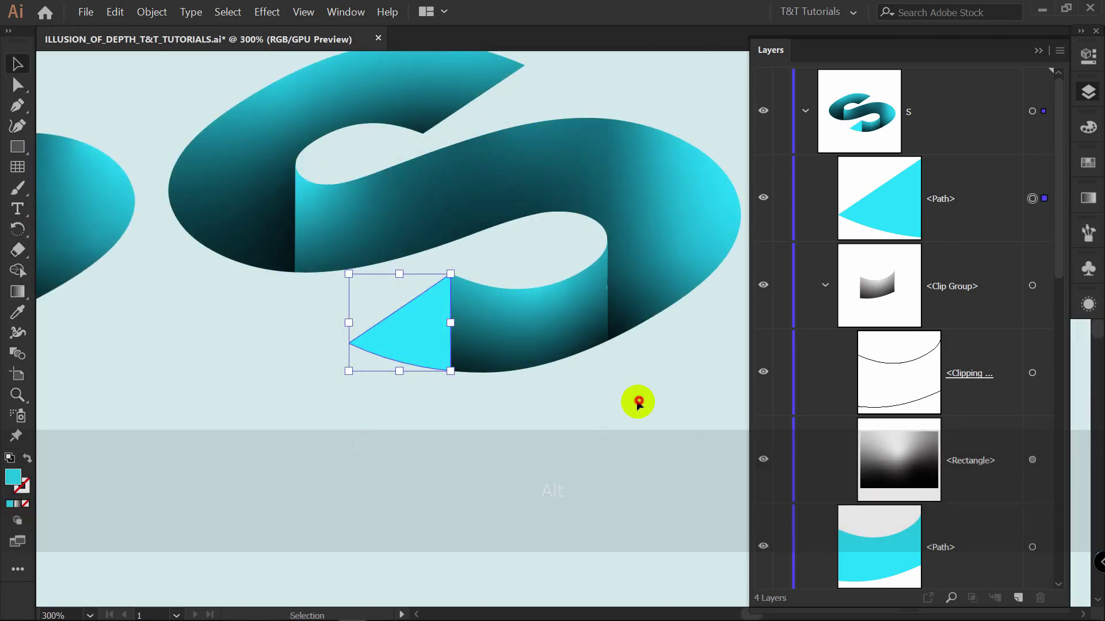
pyautogui.click(637, 400)
pyautogui.click(423, 327)
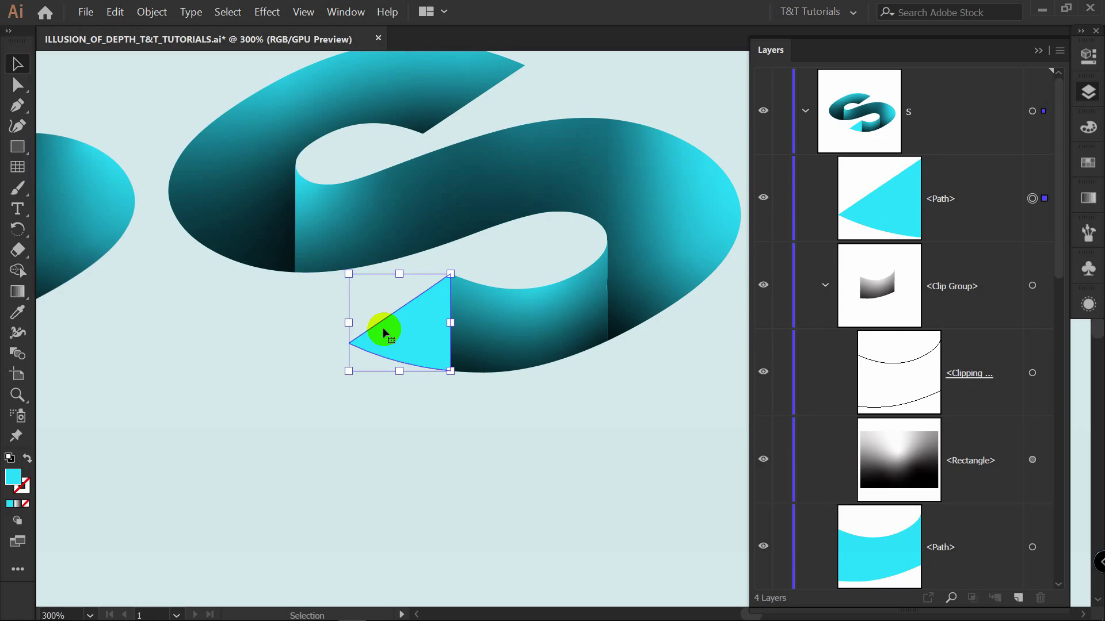
pyautogui.hotkey('ctrl', 'c')
pyautogui.hotkey('ctrl', 'f')
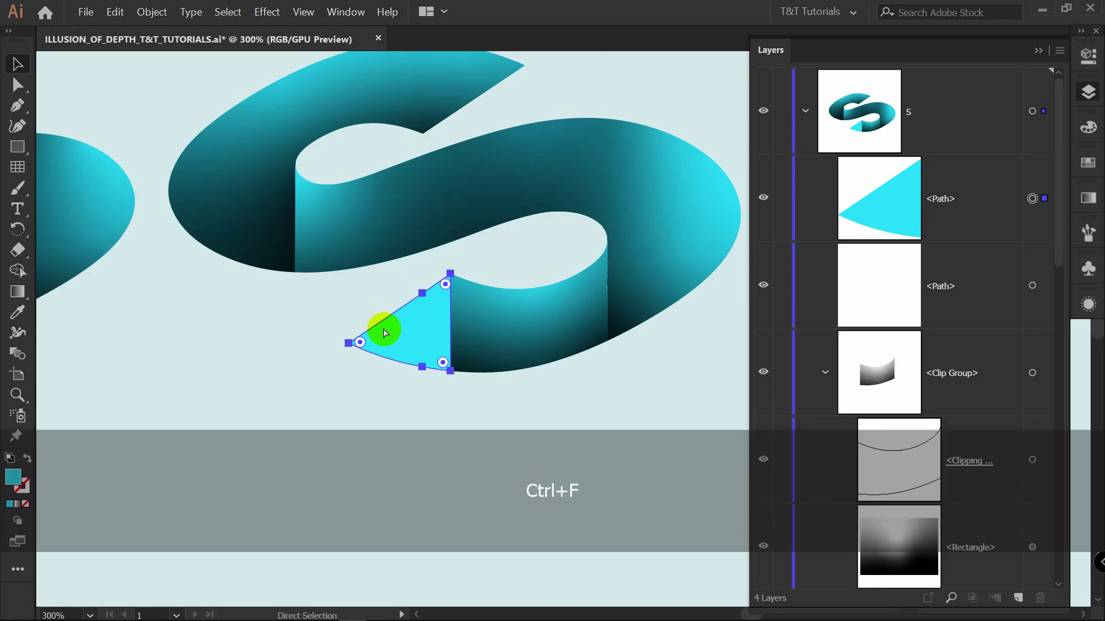
# - Fill the tip's copy with a white-to-black linear gradient and set its blend mode to Multiply
pyautogui.click(1088, 197)
pyautogui.click(959, 218)
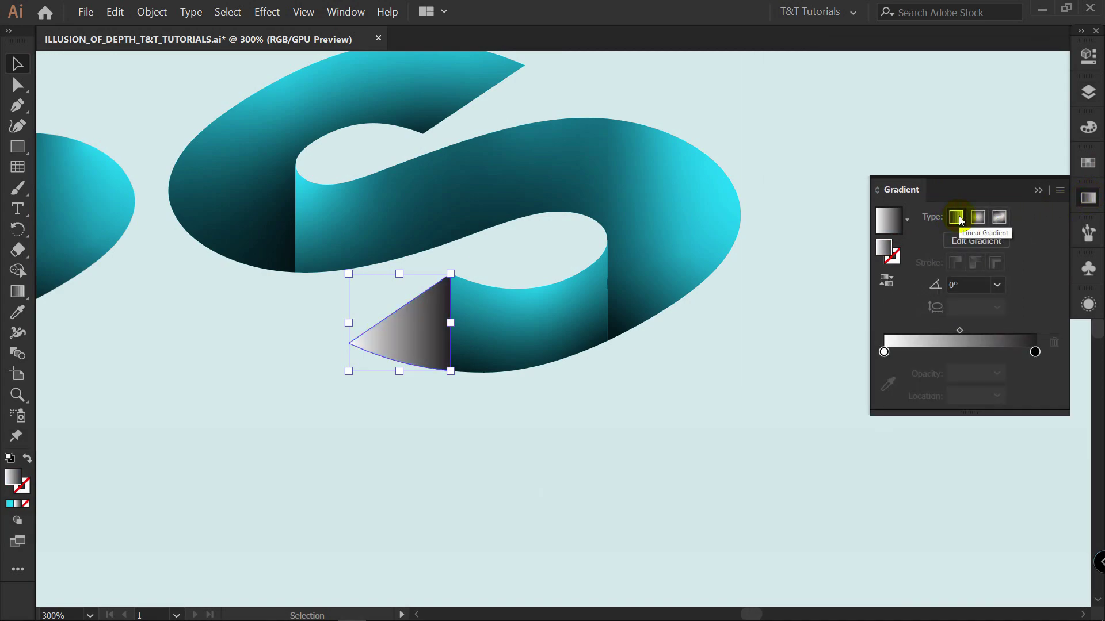
pyautogui.click(1088, 56)
pyautogui.click(909, 289)
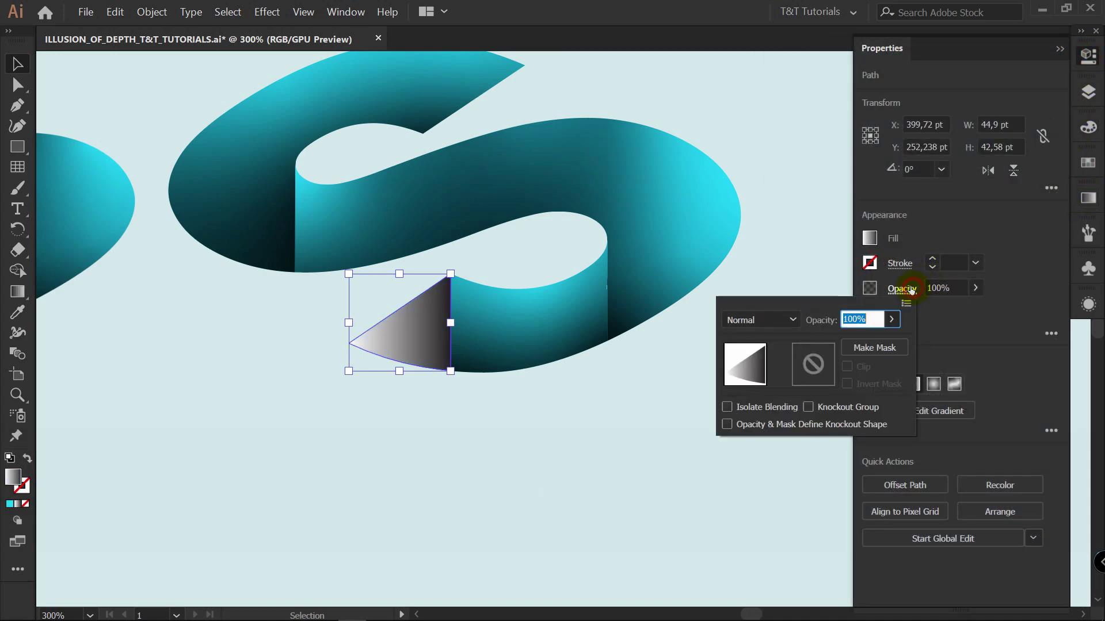
pyautogui.click(792, 320)
pyautogui.click(760, 53)
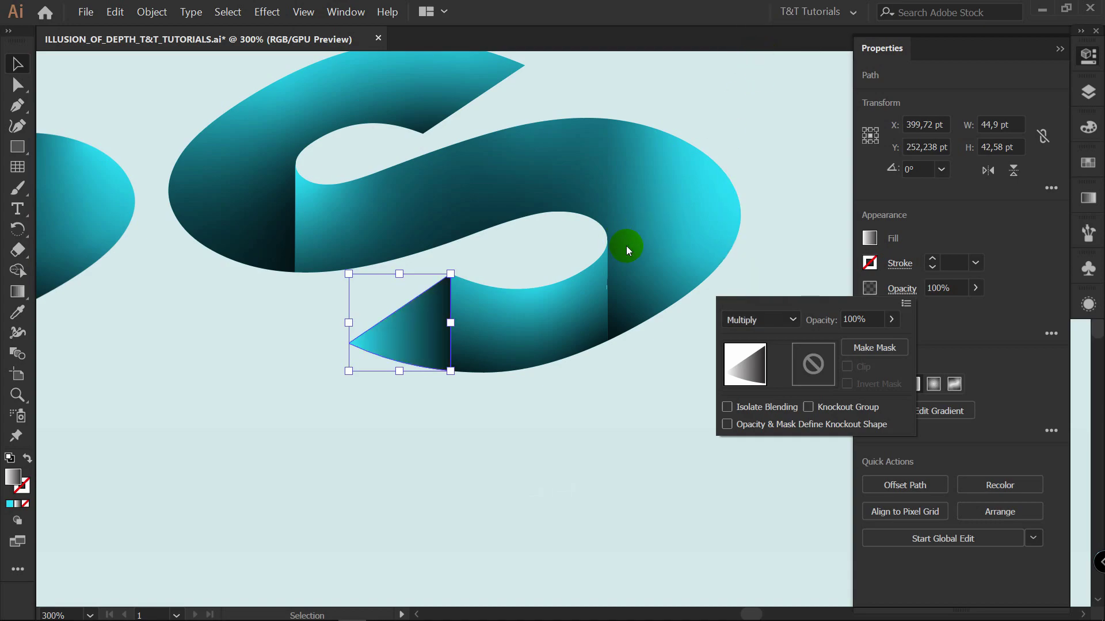
# - Run the tip's gradient vertically downward at -90° and shift its midpoint toward the black end
pyautogui.click(1087, 198)
pyautogui.press('g')
pyautogui.moveTo(410, 282); pyautogui.dragTo(409, 375)
pyautogui.moveTo(407, 327); pyautogui.dragTo(405, 339)
pyautogui.click(406, 339)
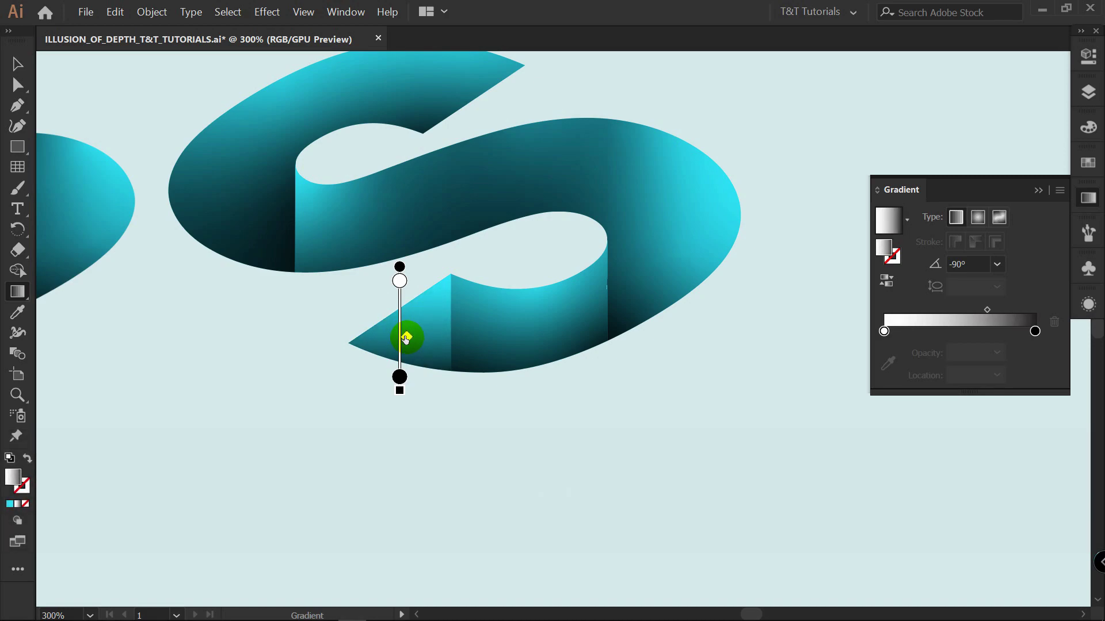
pyautogui.press('v')
# - Select the gradient shading of all pieces of the second S together
pyautogui.keyDown('alt'); pyautogui.scroll(-2, 526, 304); pyautogui.keyUp('alt')
pyautogui.click(482, 188)
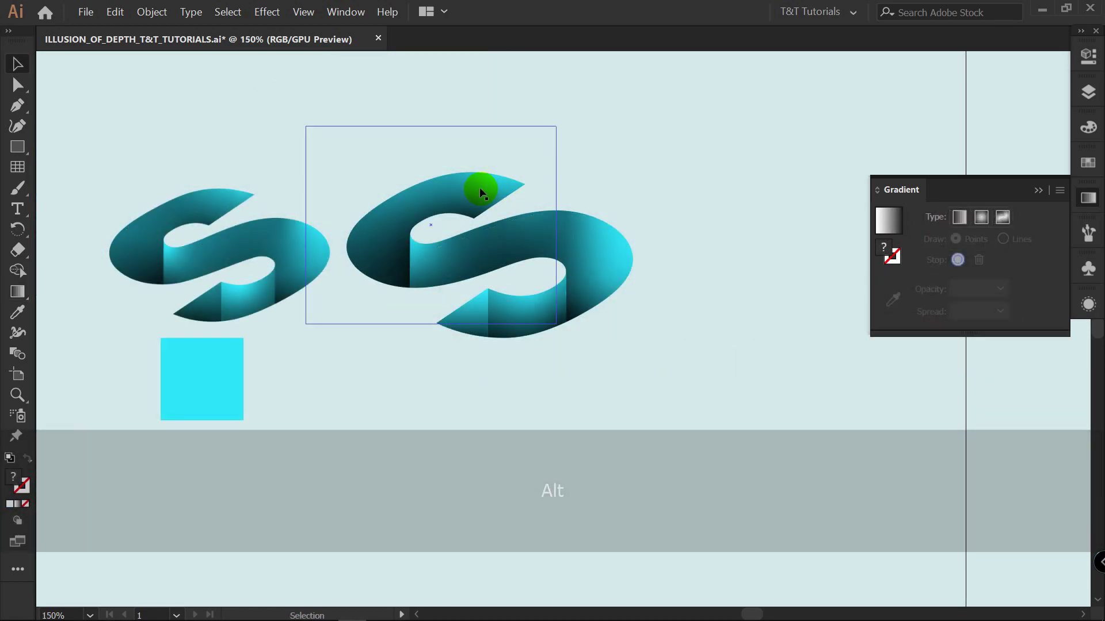
pyautogui.keyDown('shift'); pyautogui.click(593, 231); pyautogui.keyUp('shift')
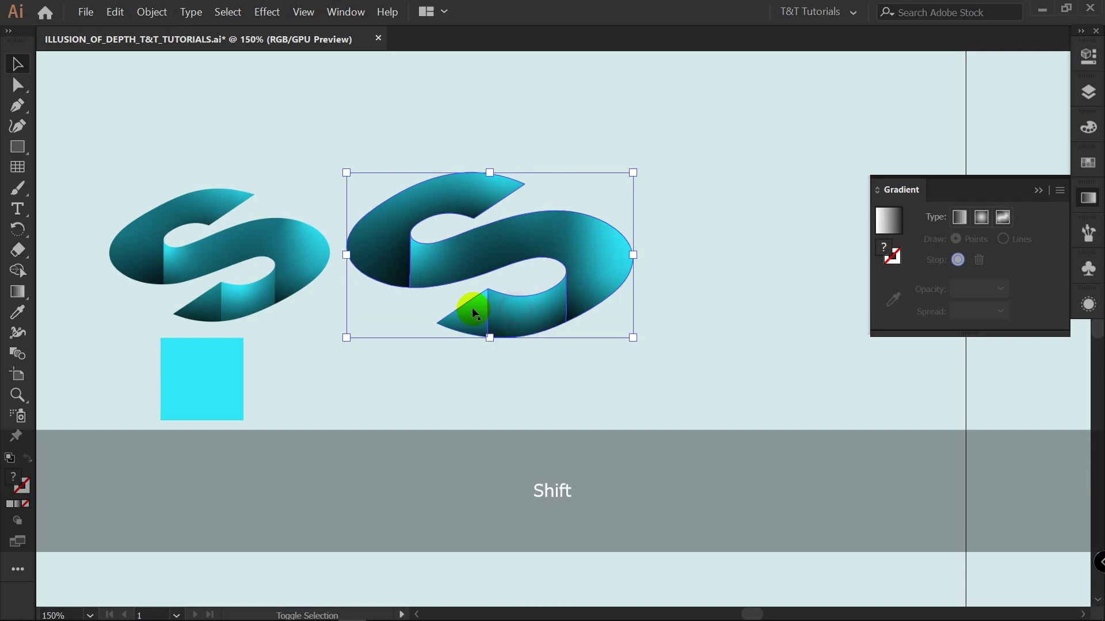
pyautogui.keyDown('alt'); pyautogui.scroll(1, 557, 227); pyautogui.keyUp('alt')
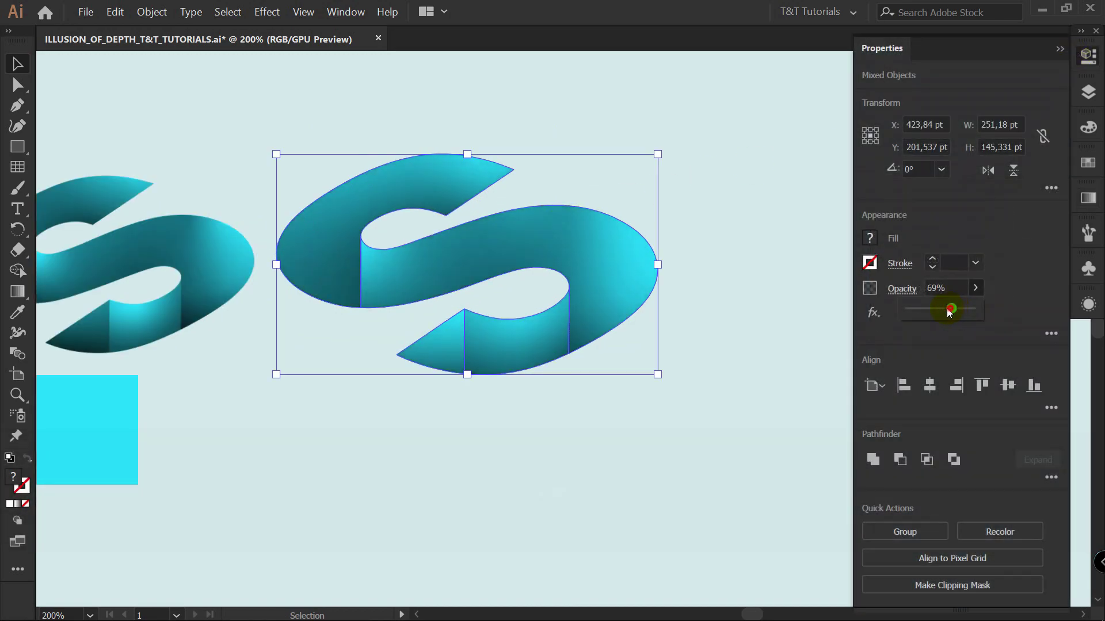